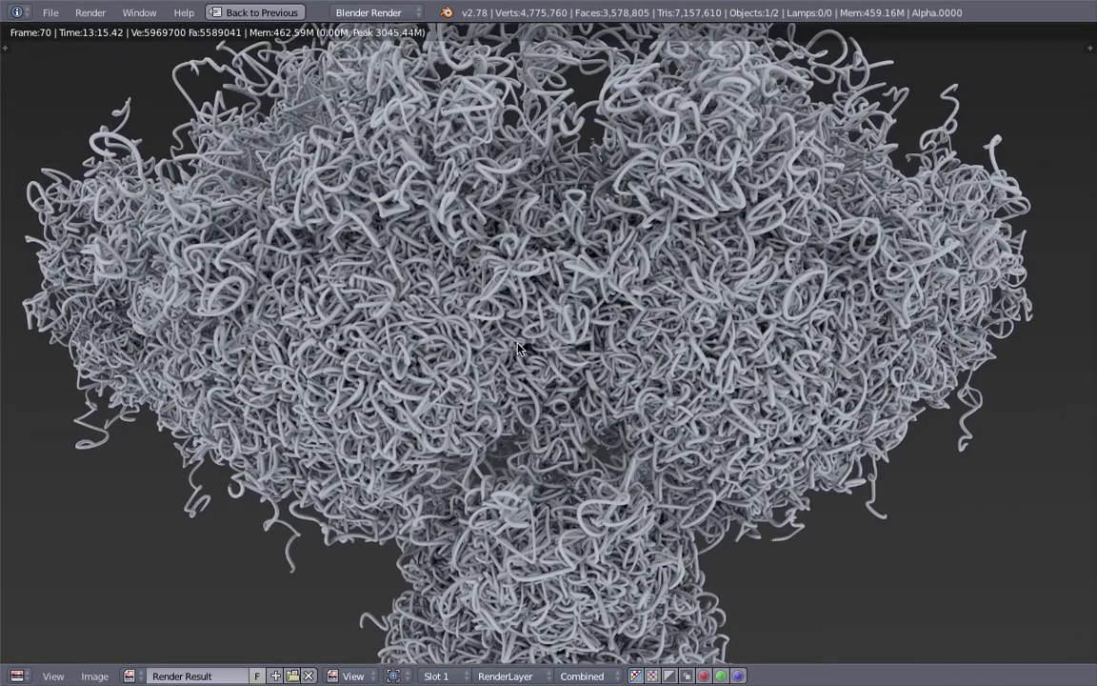
Step: Examine the finished render of the curly noodle object, both close up and as a whole
scroll(490, 344, "down", 1)
middle_click_drag(488, 343, 550, 309)
scroll(512, 334, "up", 1)
scroll(554, 375, "down", 1)
scroll(568, 371, "down", 1)
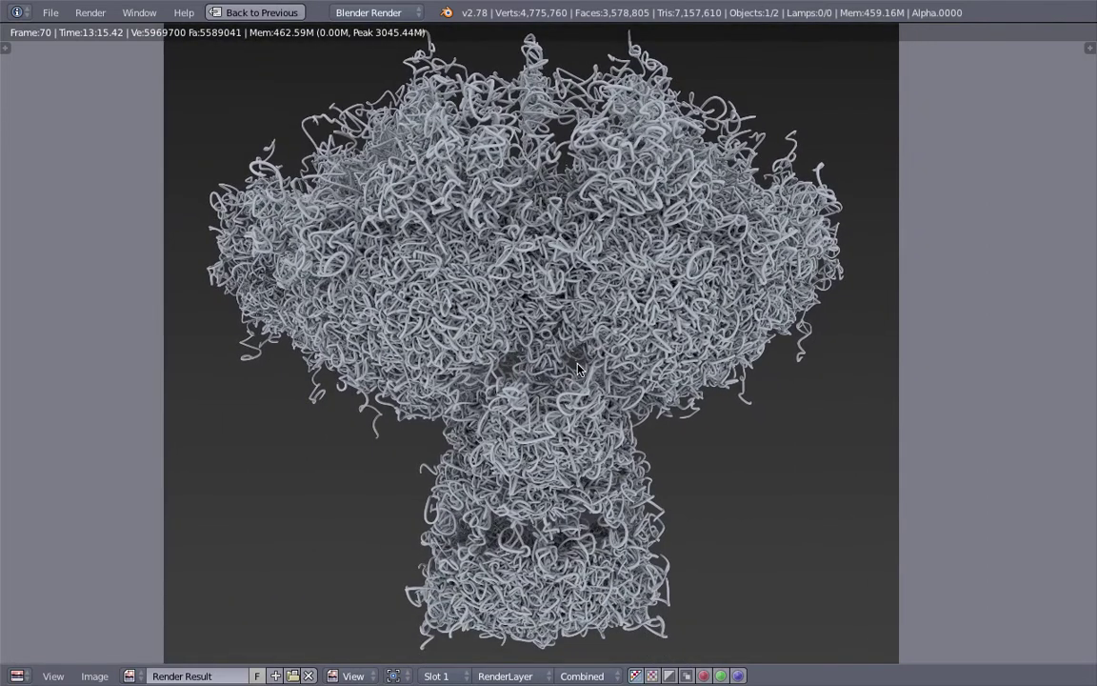
middle_click_drag(578, 364, 583, 392)
middle_click_drag(559, 319, 569, 312)
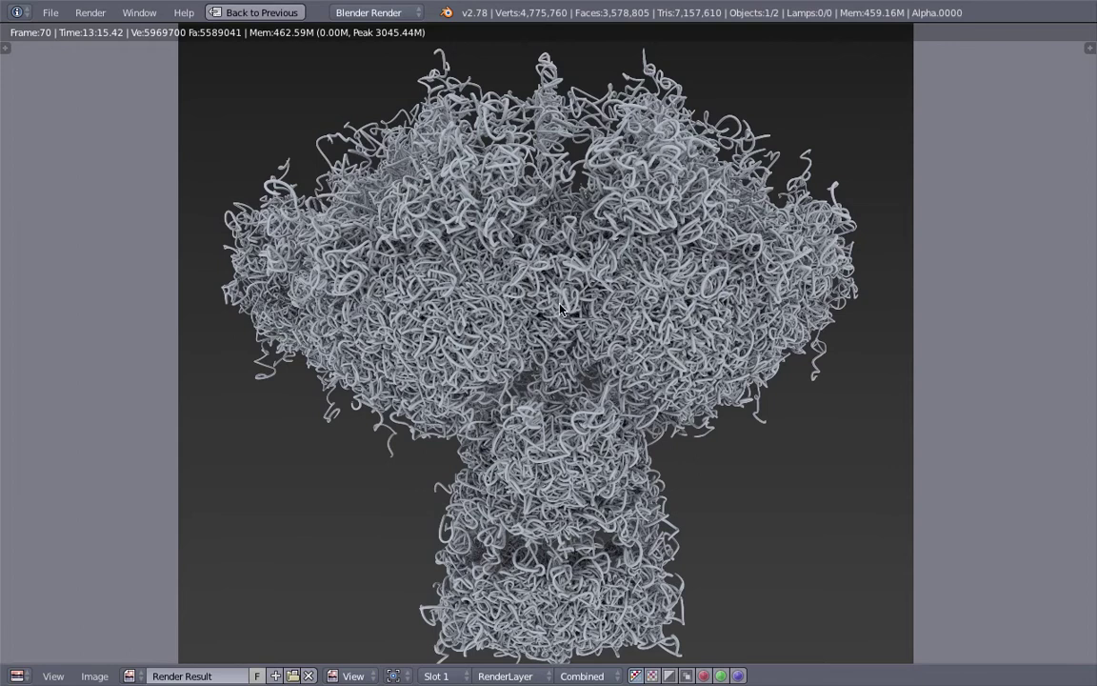
middle_click_drag(415, 195, 423, 183)
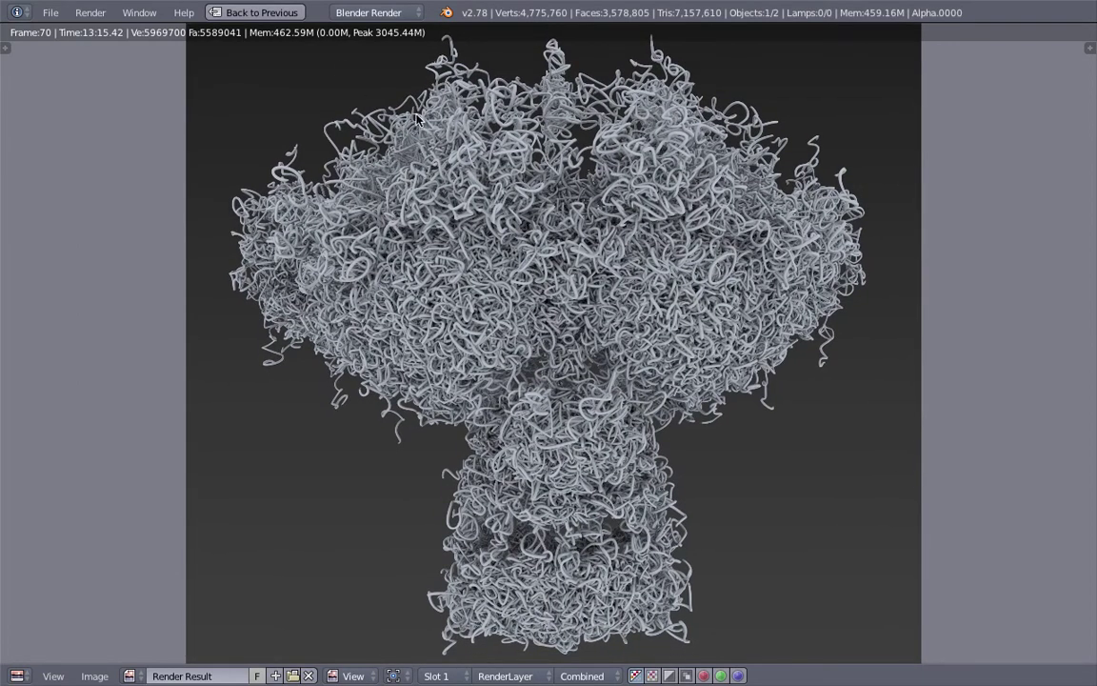
middle_click_drag(431, 135, 427, 135)
middle_click_drag(509, 196, 511, 197)
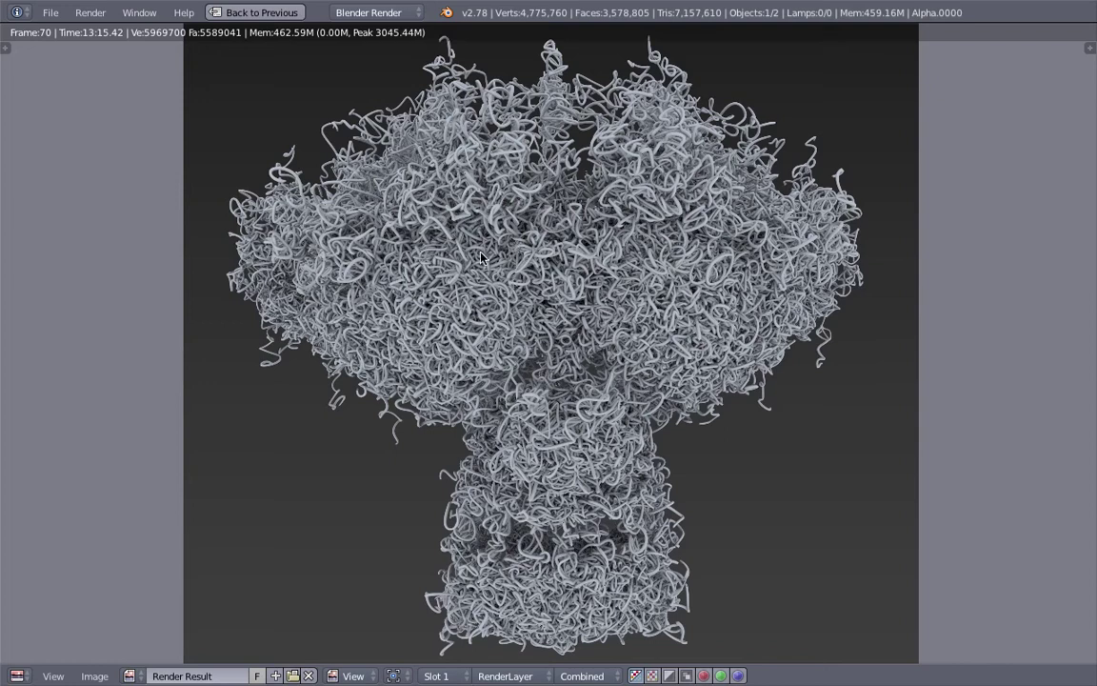
middle_click_drag(410, 160, 403, 156)
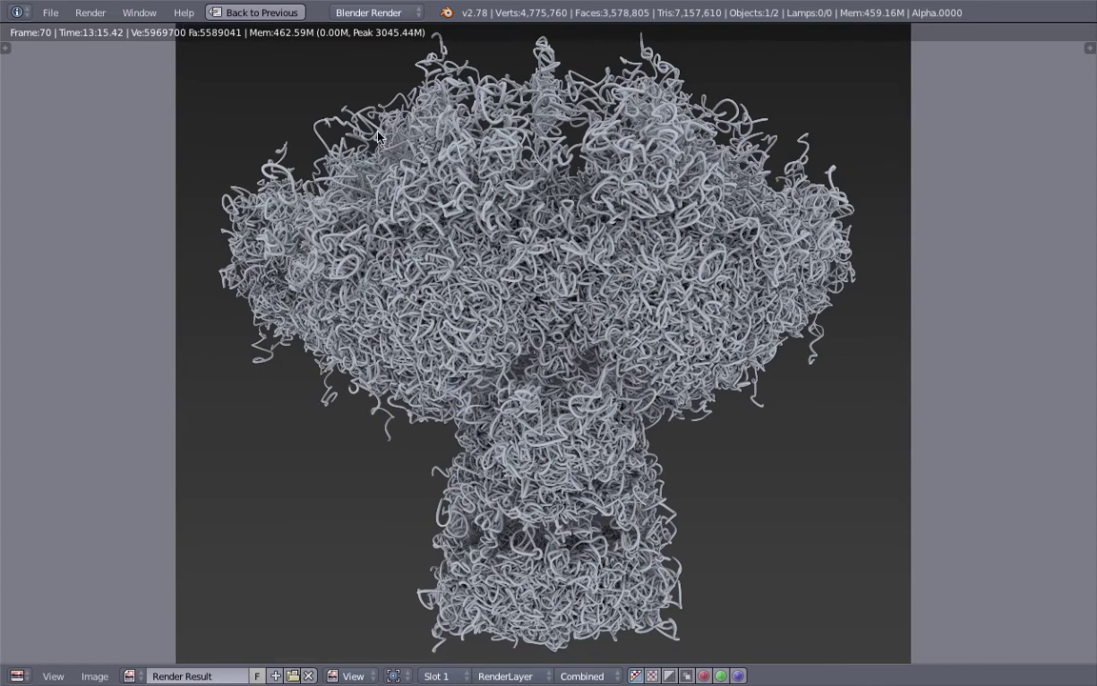
Step: Leave the render view and start a new file with the startup scene
left_click(284, 17)
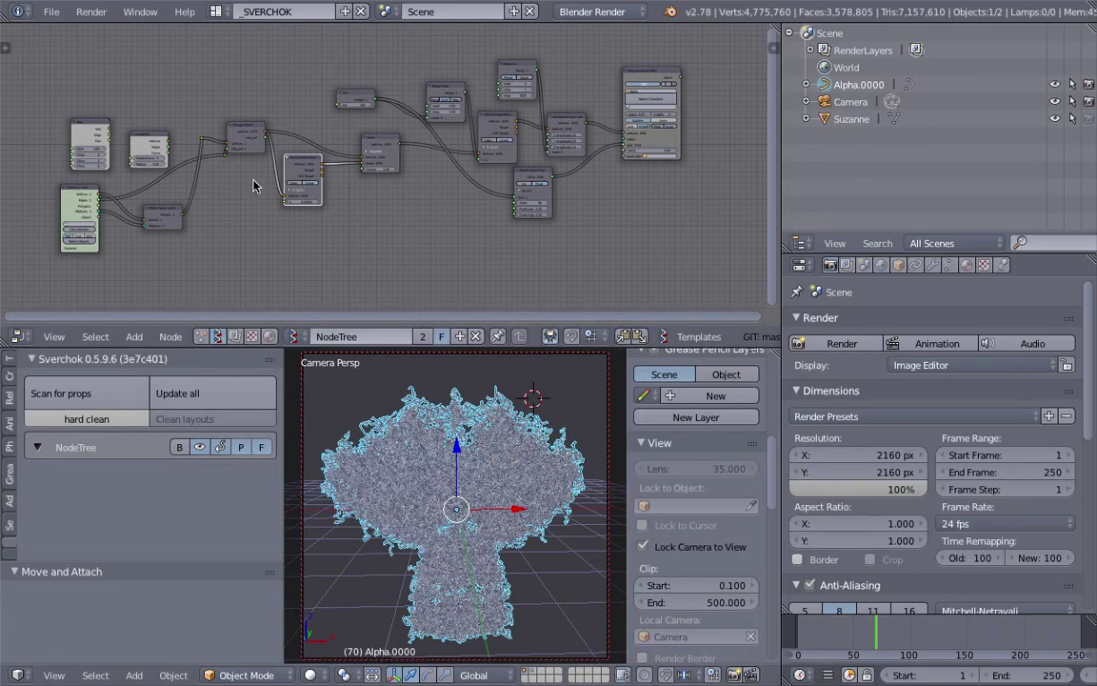
scroll(259, 114, "left", 2)
scroll(259, 115, "up", 1)
left_click(51, 12)
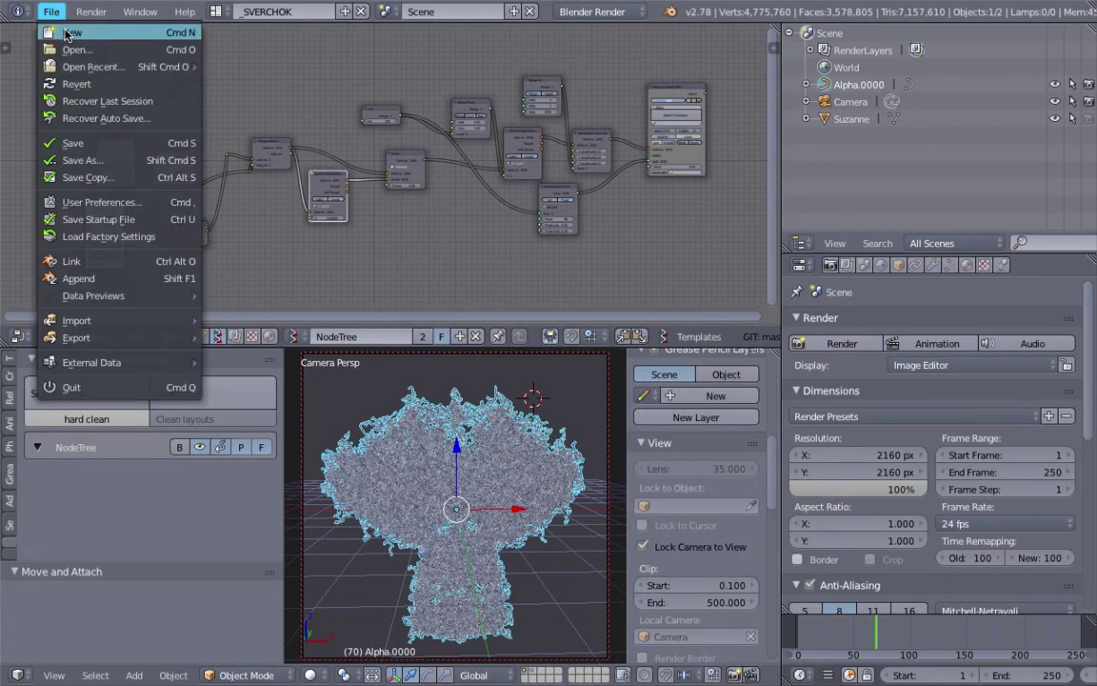
left_click(72, 33)
key("Return")
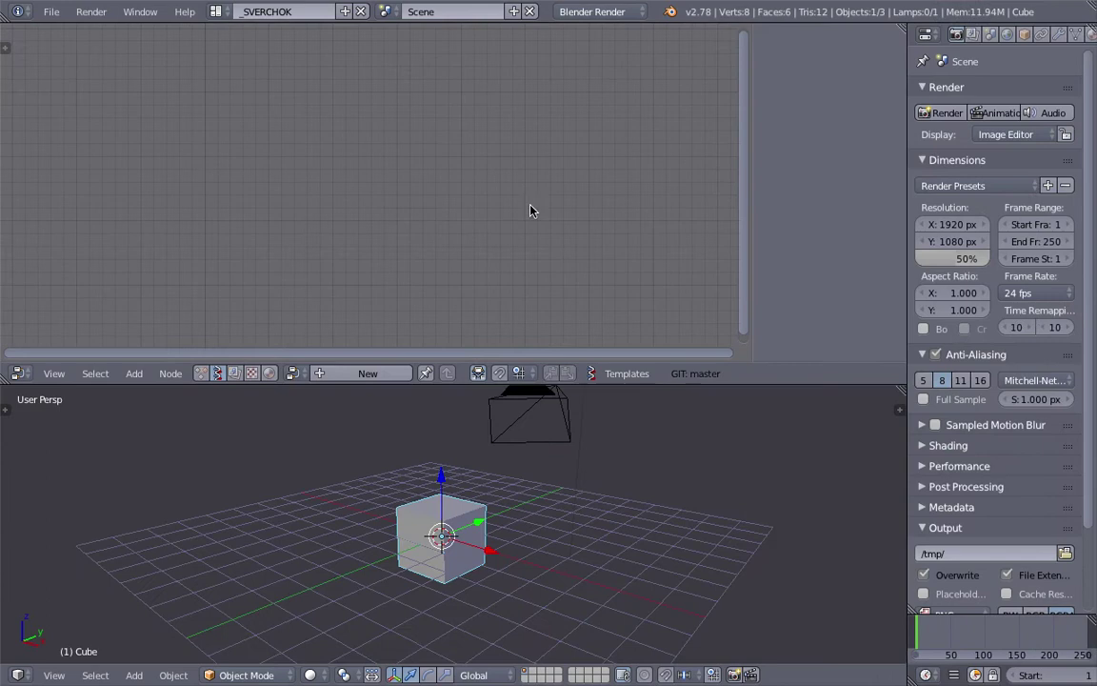
Step: Delete all the default objects from the scene
middle_click_drag(563, 435, 446, 402)
key("a")
key("a")
key("x")
left_click(603, 491)
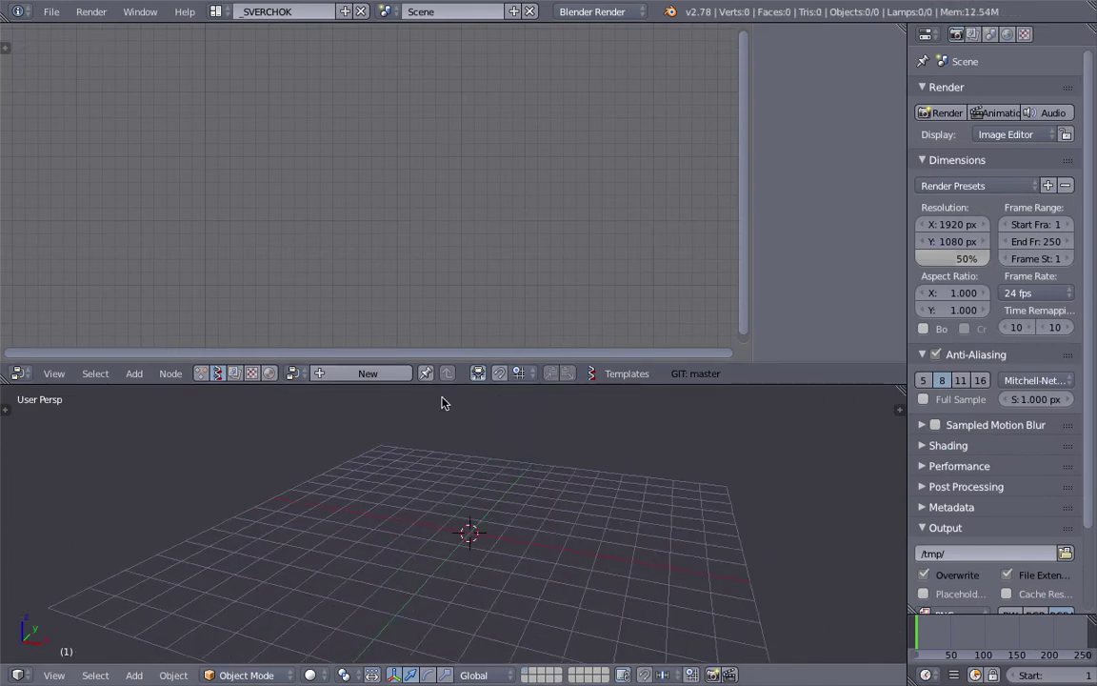
Step: Enlarge the 3D viewport upward and widen the node canvas by narrowing its side panel
left_click_drag(703, 383, 699, 331)
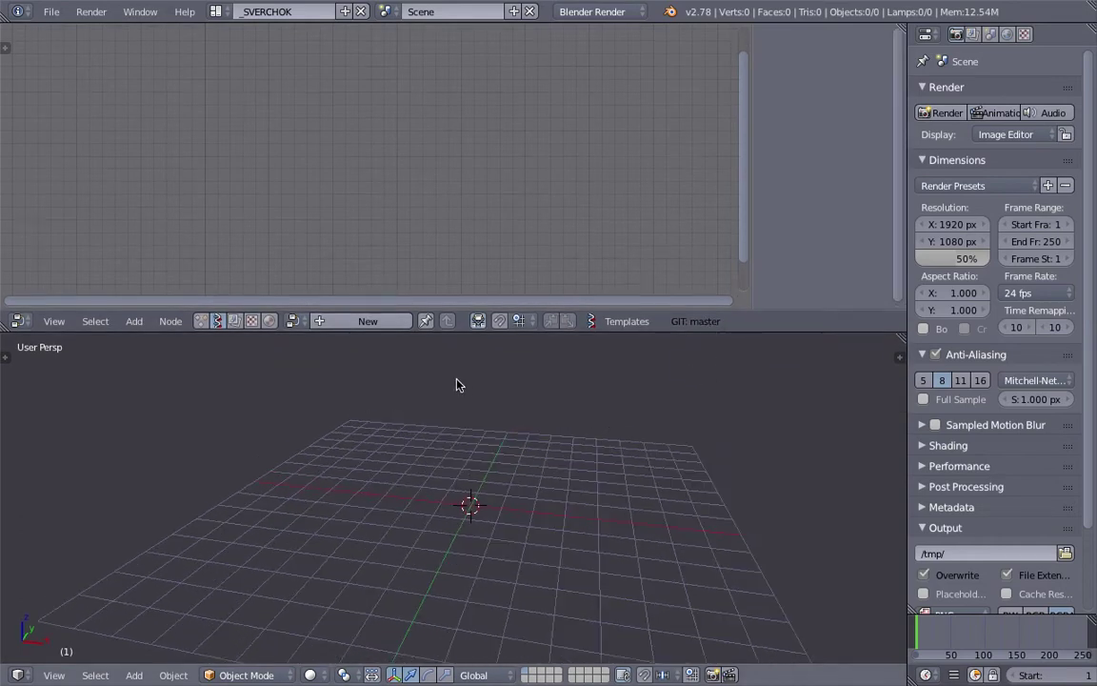
left_click_drag(753, 160, 866, 160)
middle_click_drag(456, 398, 438, 396)
Step: Add an Ico Sphere mesh at the scene centre with 2 subdivisions
key("shift+a")
mouse_move(438, 400)
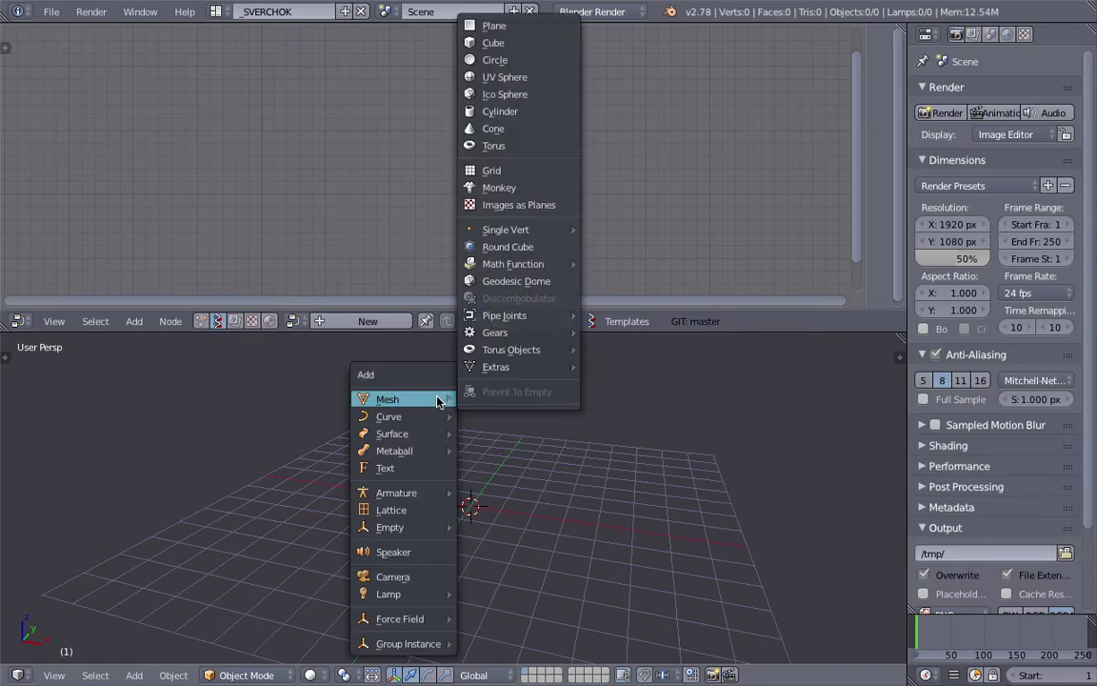
left_click(502, 95)
middle_click_drag(568, 476, 534, 462)
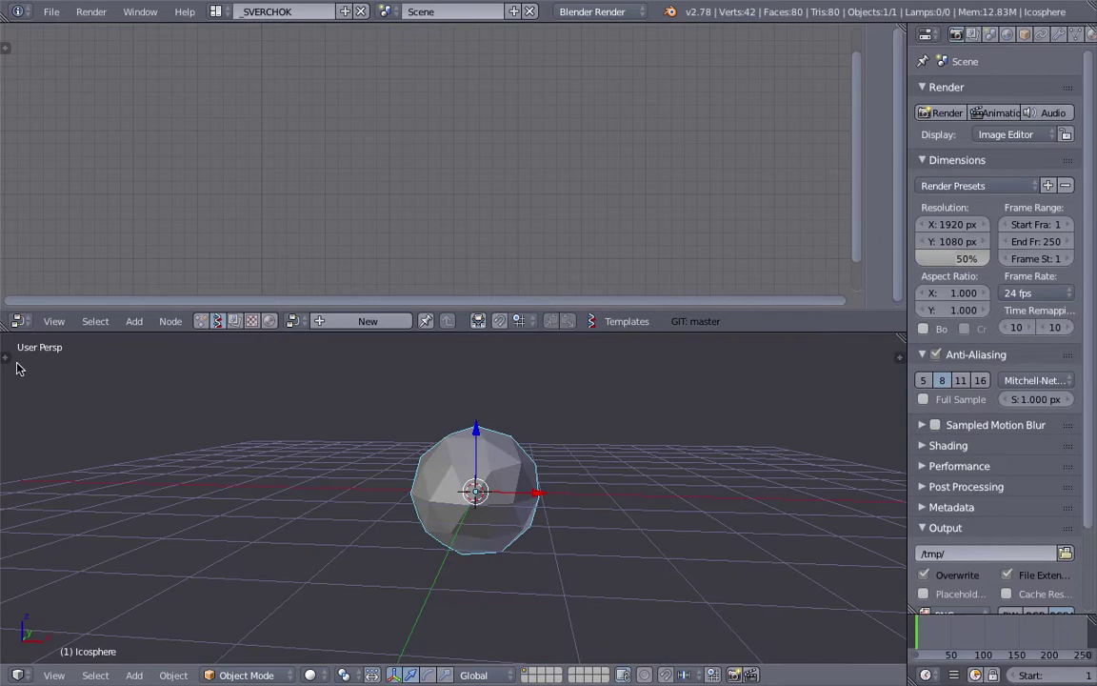
key("t")
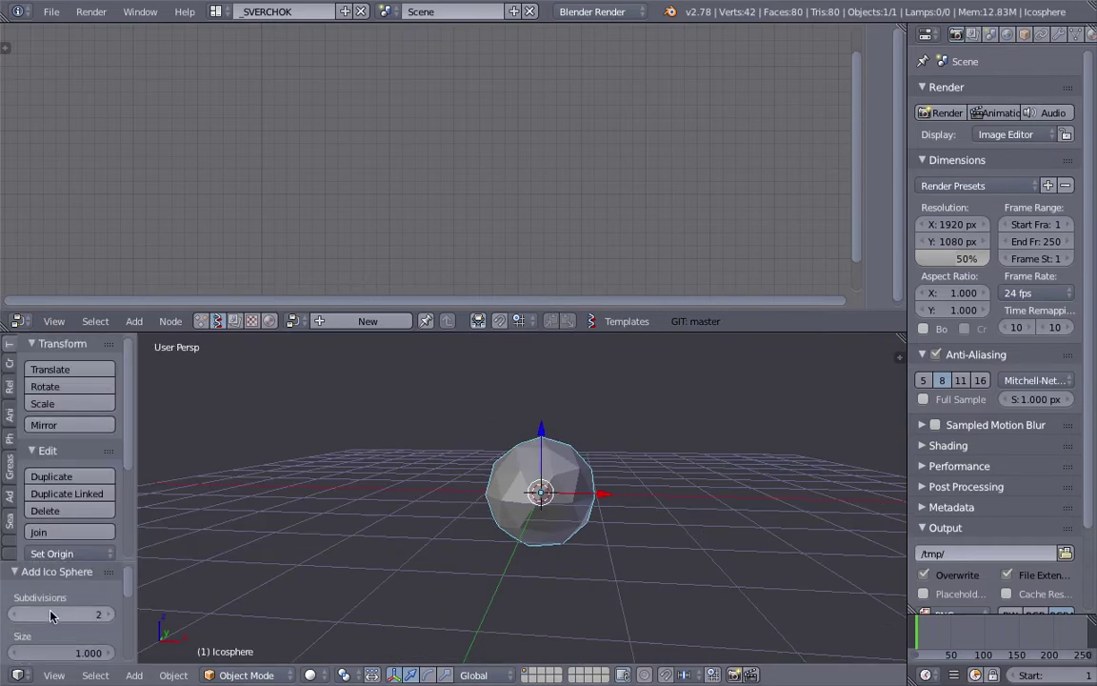
left_click(16, 614)
middle_click_drag(226, 558, 470, 484)
left_click(108, 615)
scroll(472, 484, "up", 2)
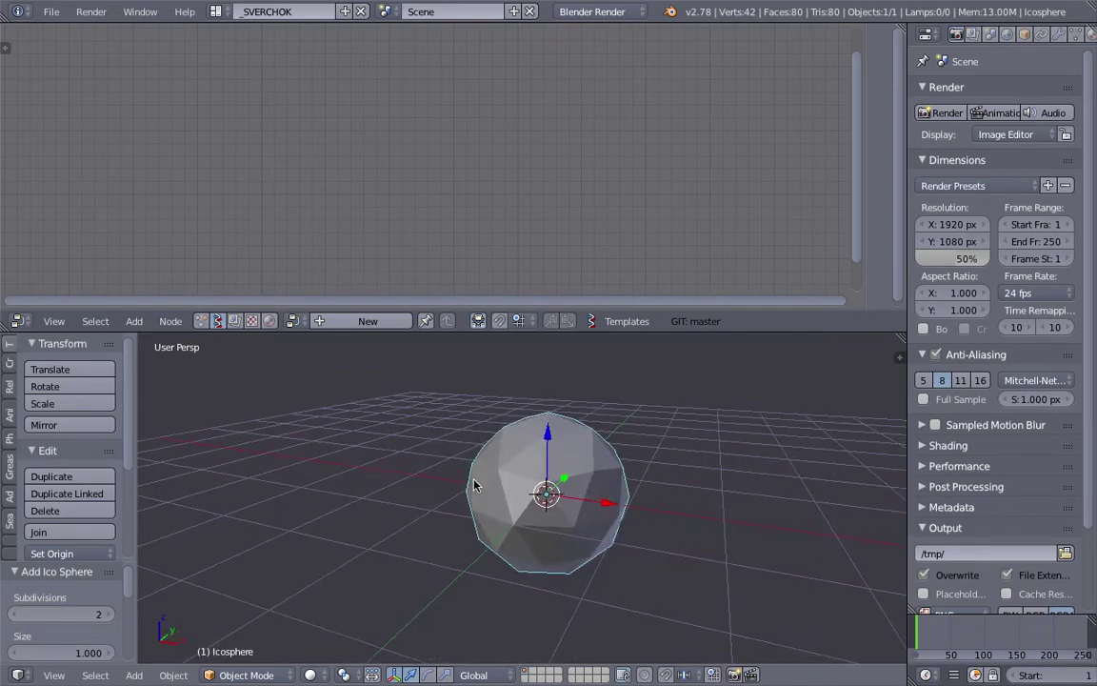
Step: Create a new Sverchok node tree and add an Objects in mk3 node that takes the icosphere as its object
left_click(324, 321)
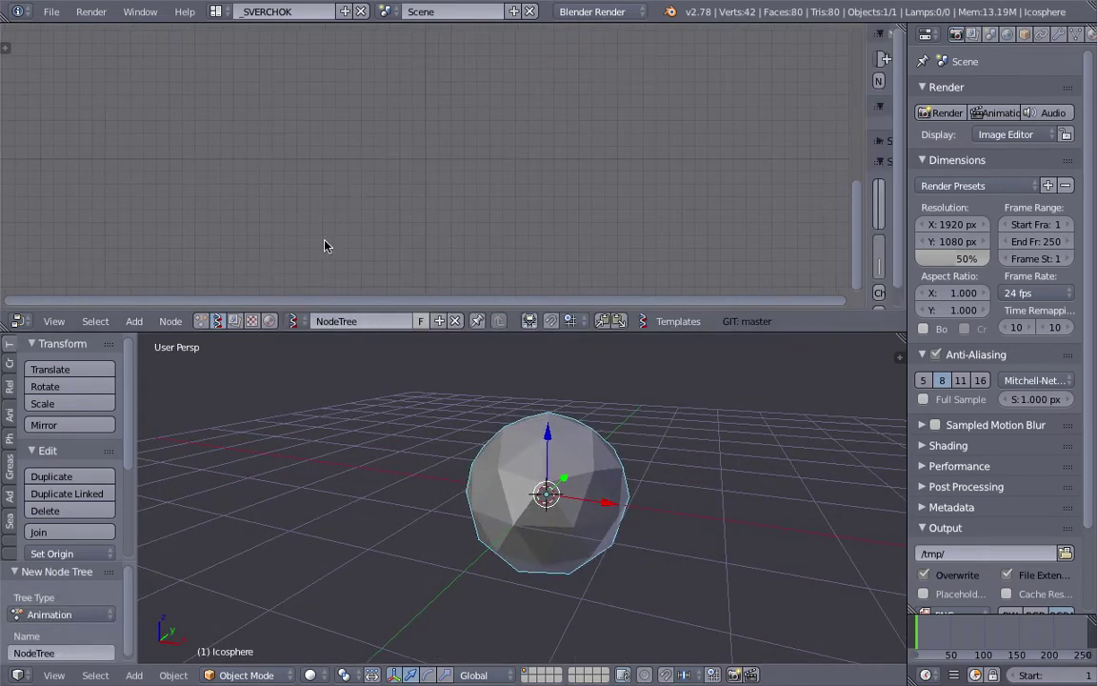
middle_click_drag(446, 417, 394, 372)
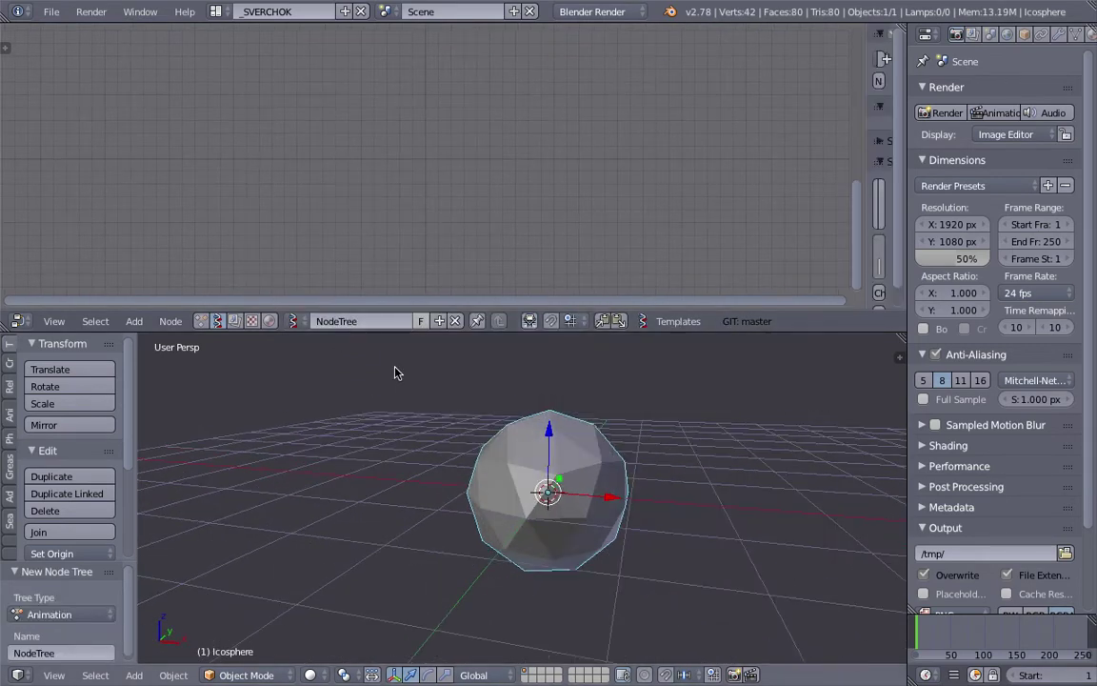
key("shift+a")
left_click(386, 184)
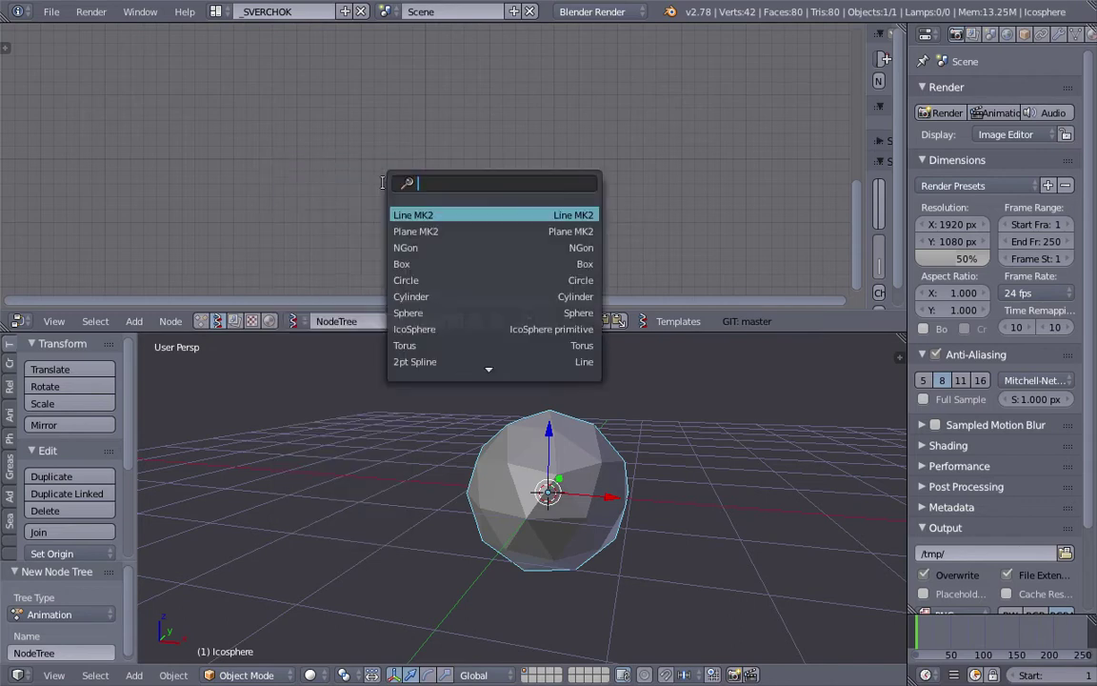
type("objects")
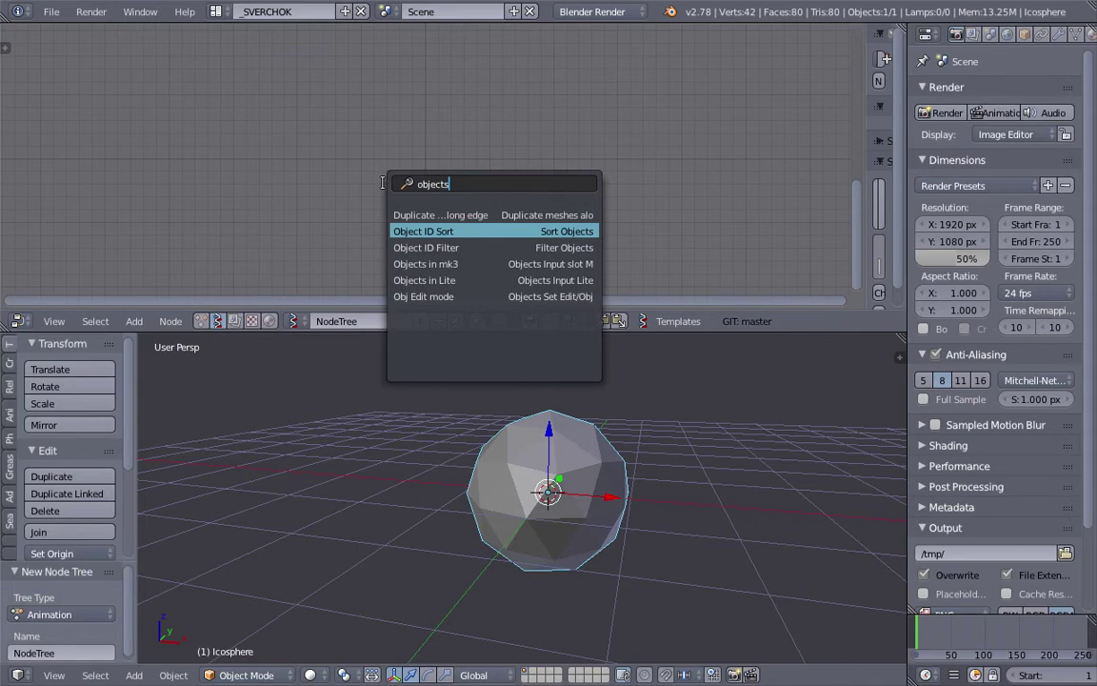
type(" i")
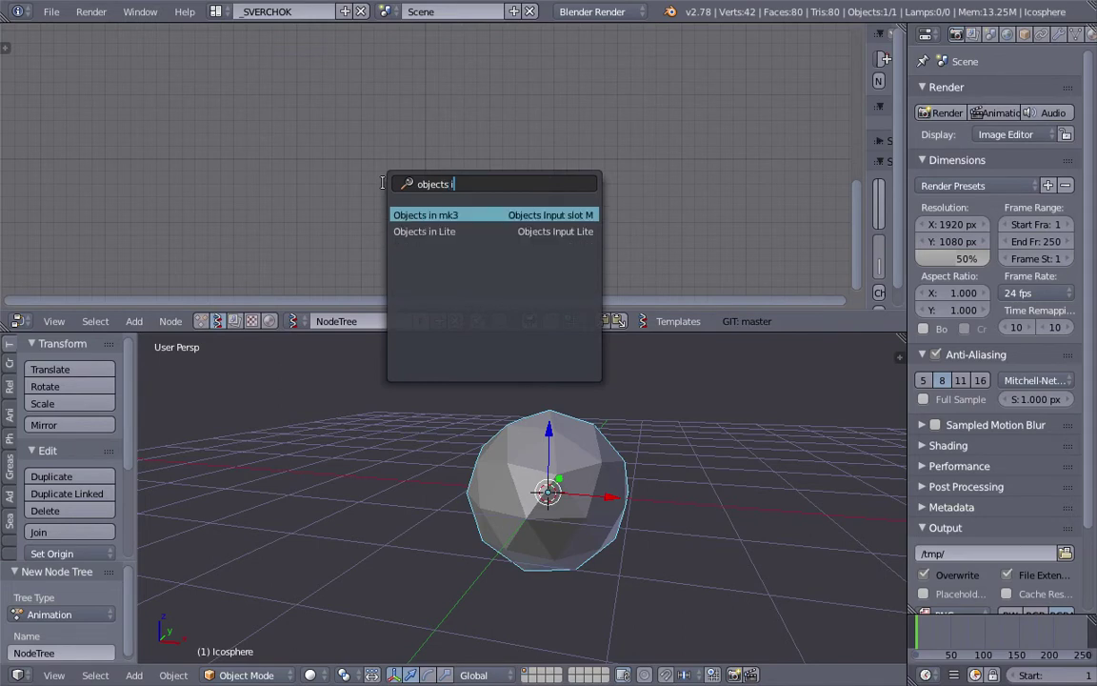
key("Return")
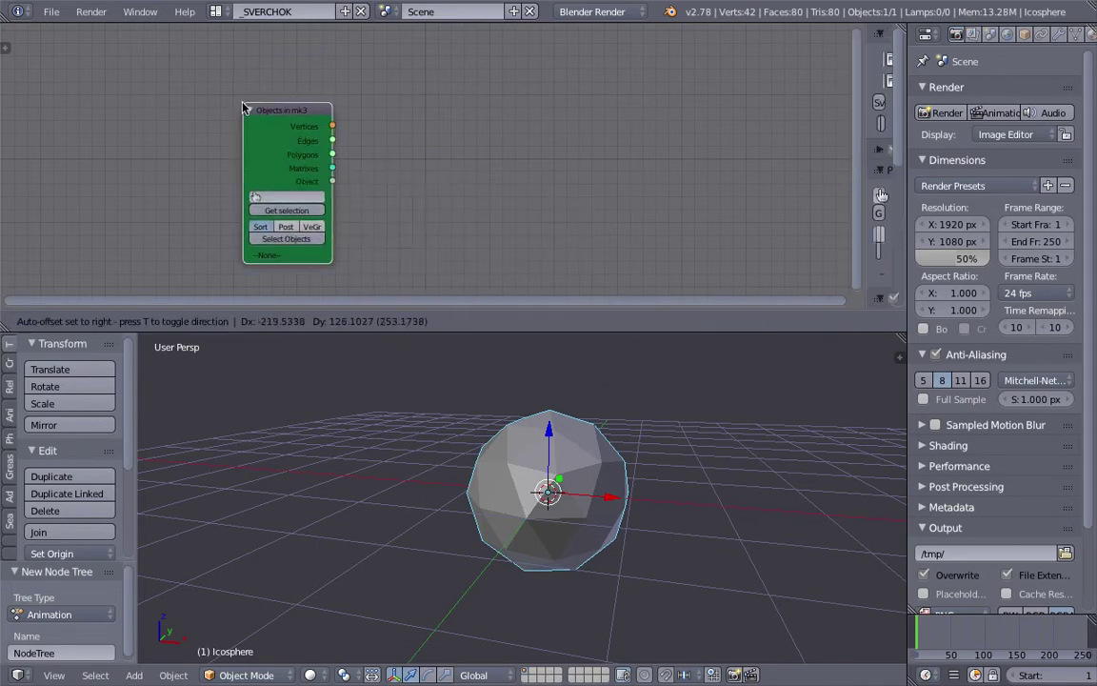
left_click(245, 105)
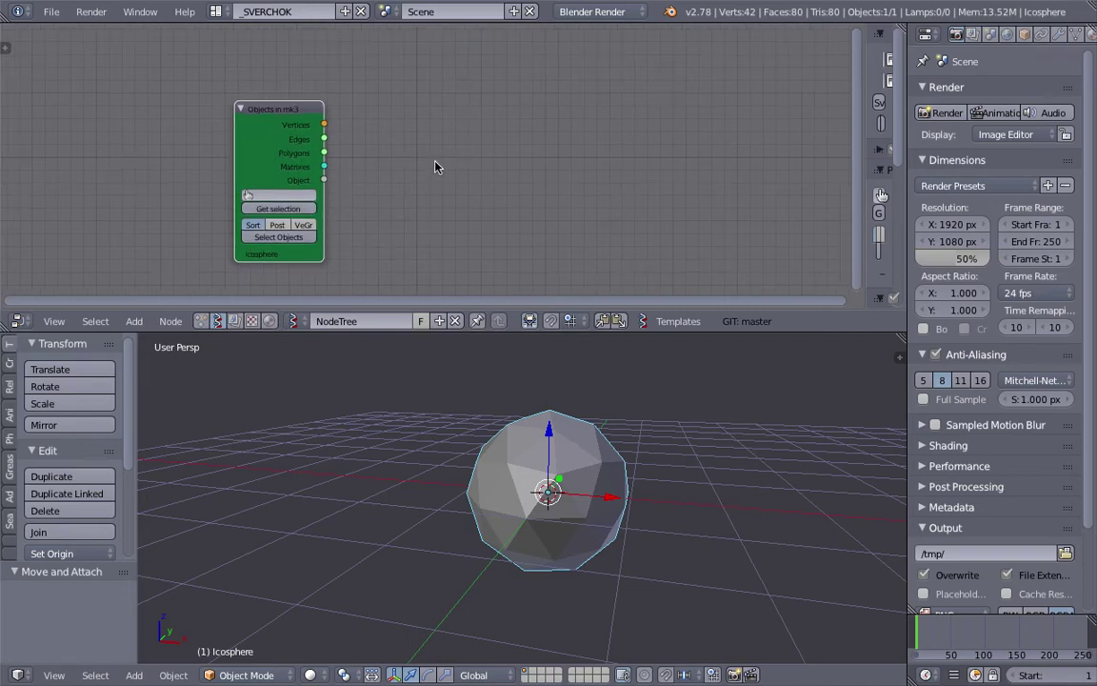
Step: Save the file to the Desktop as sv_advanced_noodle_001.blend
key("ctrl+s")
type("sv")
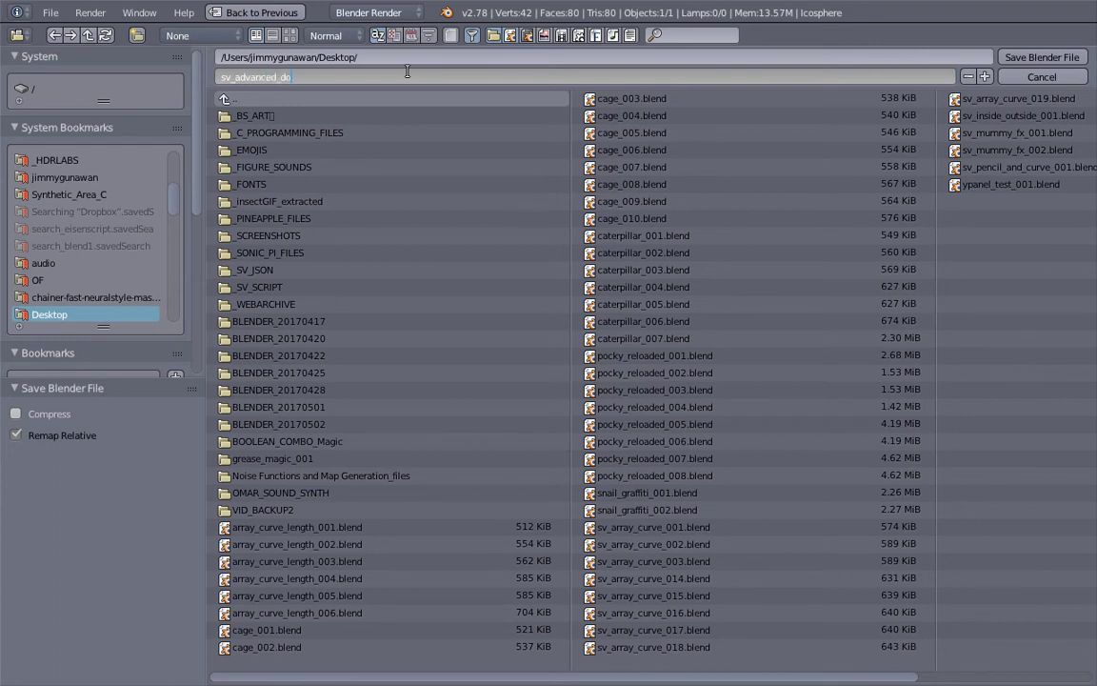
type("_advanced_noodle_001")
key("Return")
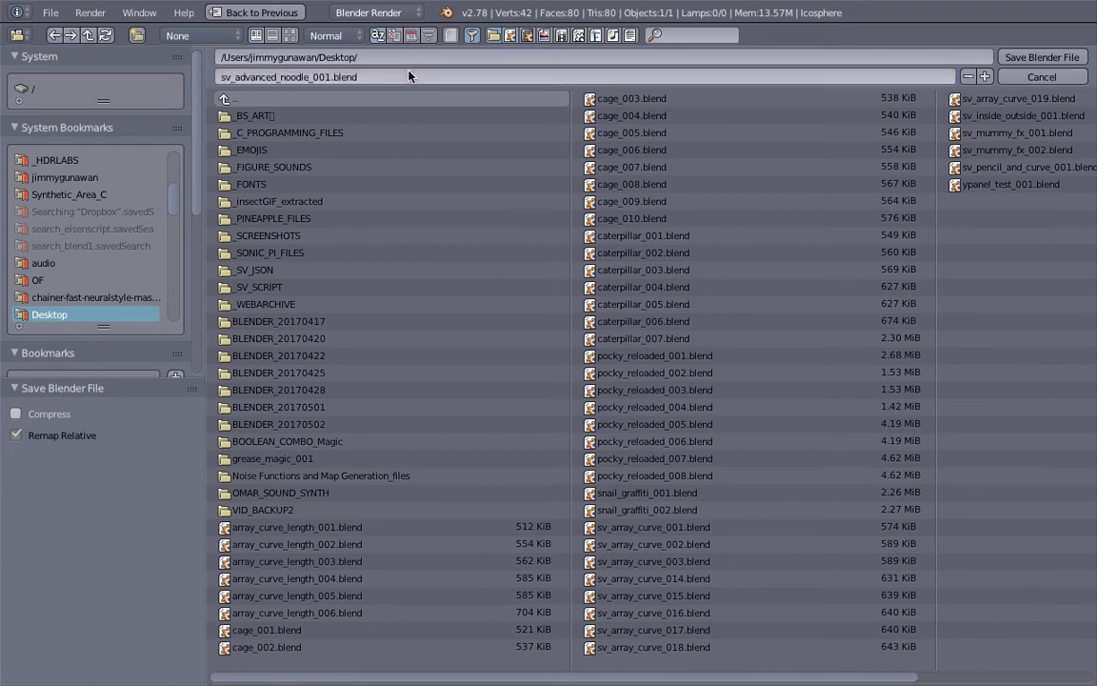
left_click(1015, 58)
scroll(610, 460, "up", 2)
key("ctrl+s")
middle_click_drag(614, 459, 465, 402)
left_click(580, 453)
key("ctrl+s")
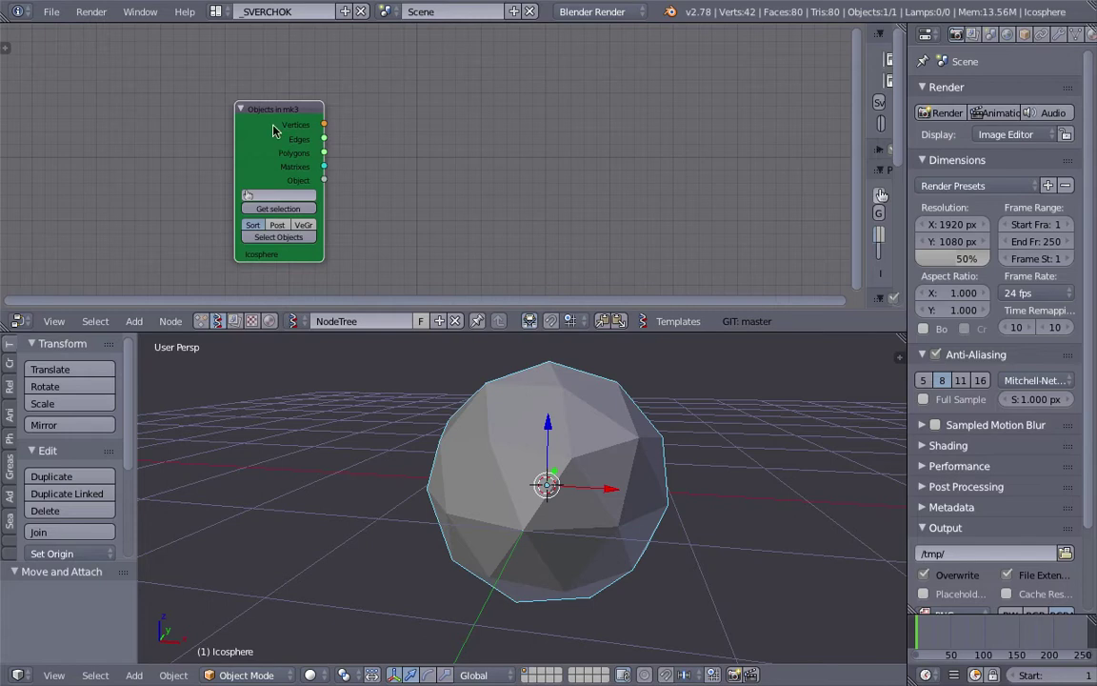
Step: Search for "poly" and add a Polygon Boom node beside the Objects in mk3 node
scroll(400, 210, "up", 2)
key("shift+a")
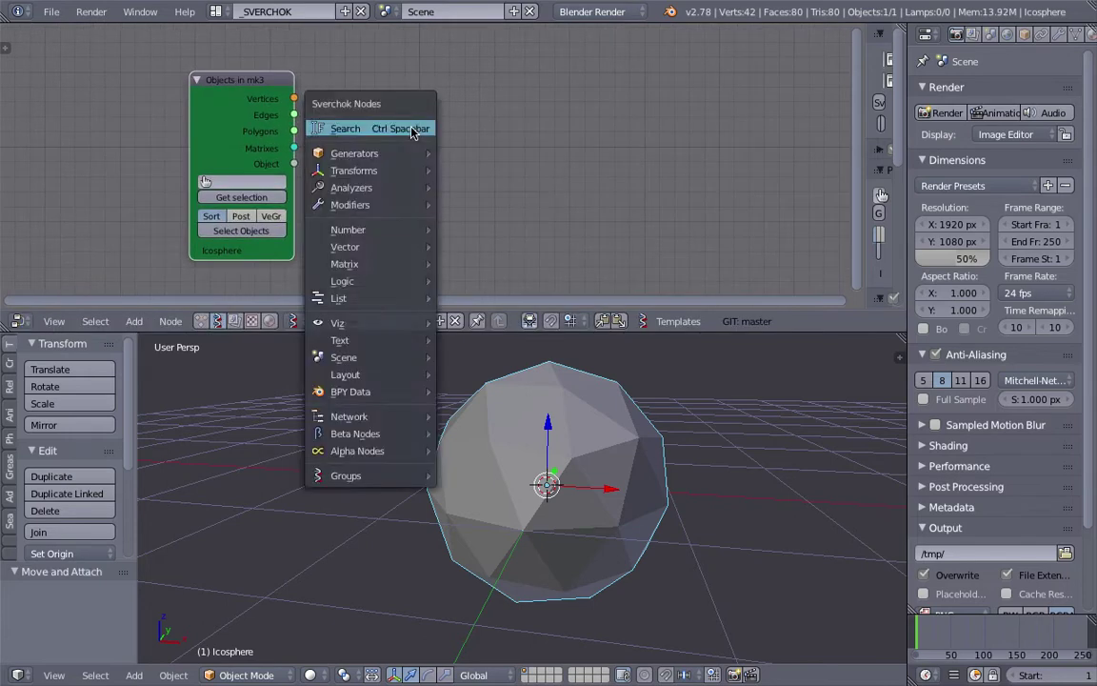
left_click(411, 129)
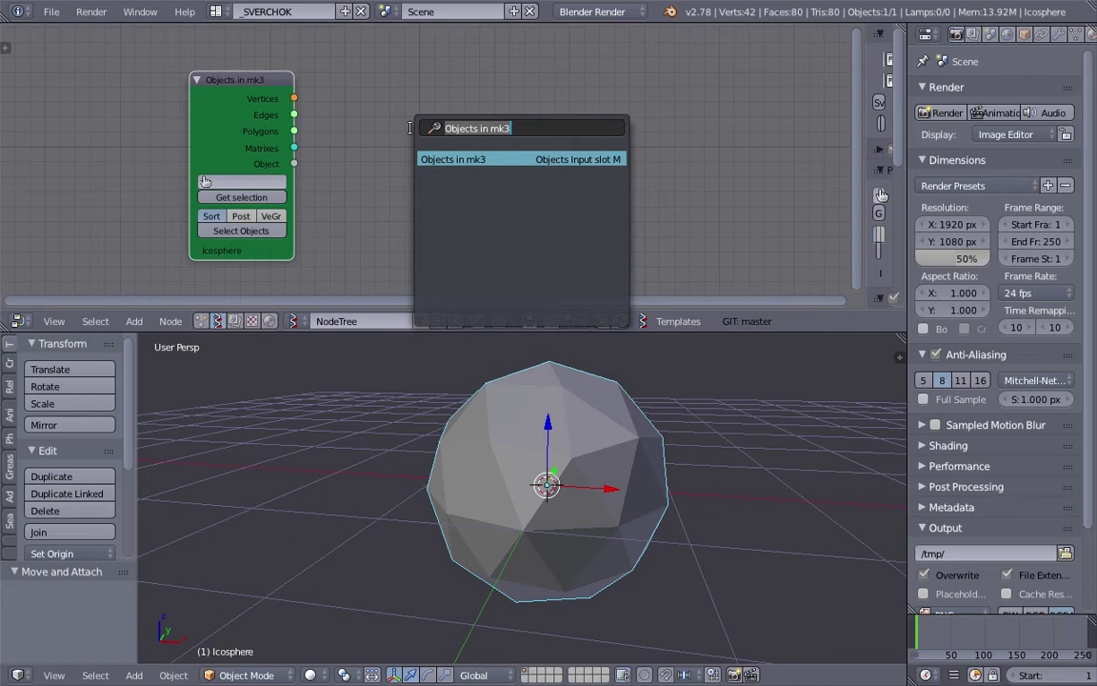
type("poly")
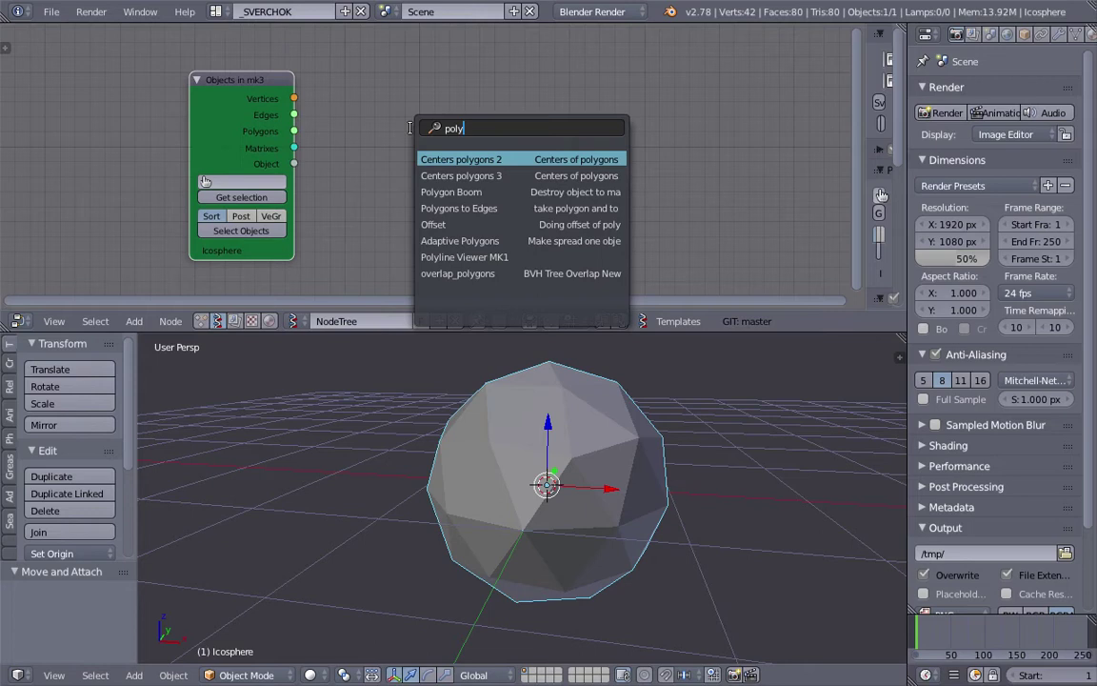
key("Down")
key("Down")
key("Down")
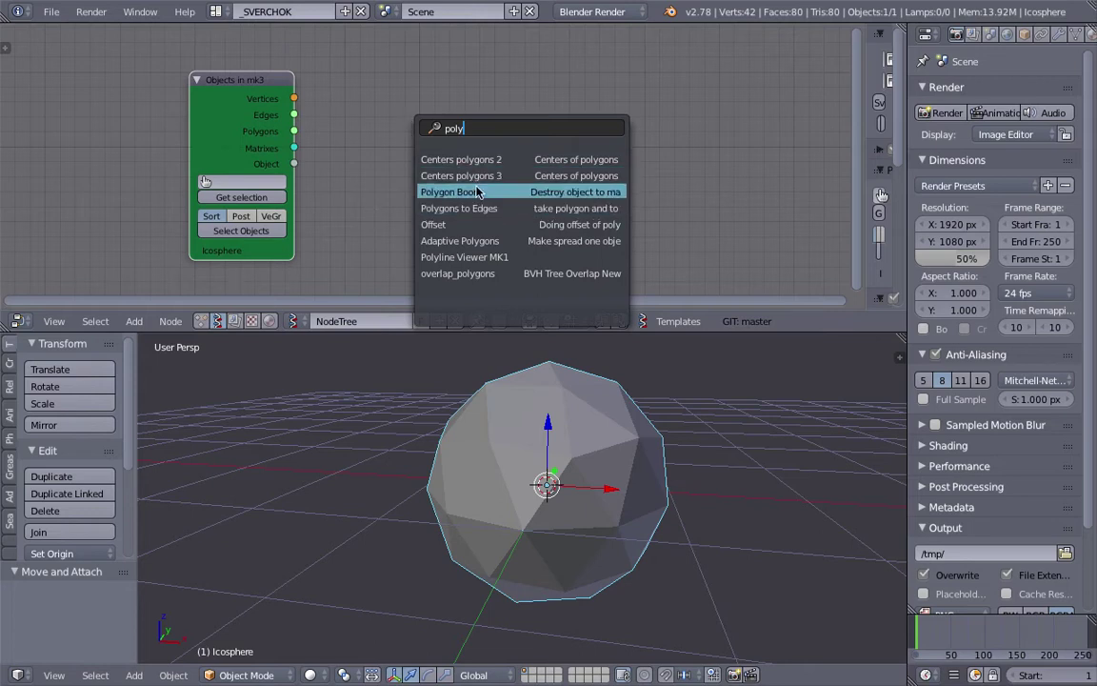
left_click(474, 190)
left_click(421, 103)
Step: Link the Vertices and Edges outputs of Objects in mk3 to Polygon Boom's vertices and edg_pol inputs, and align the nodes
scroll(334, 95, "up", 1)
left_click_drag(272, 87, 378, 168)
left_click_drag(401, 116, 351, 79)
Step: Add a Viewer Draw node and link Polygon Boom's vertices and edg_pol outputs to its matching inputs
middle_click_drag(502, 154, 468, 158)
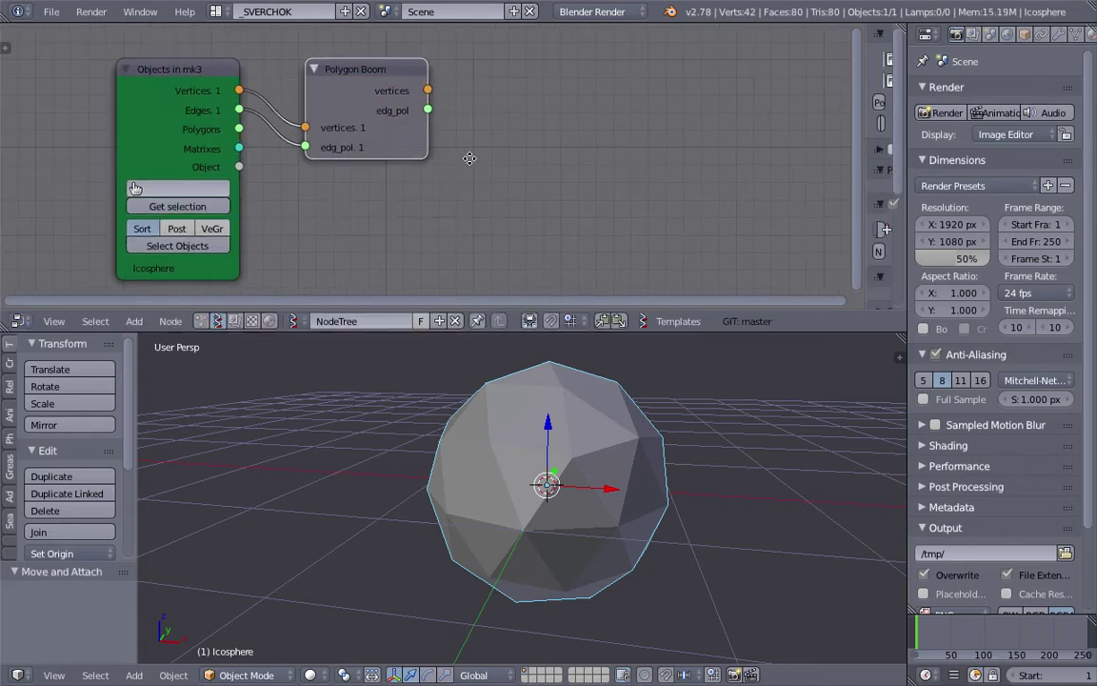
key("shift+a")
left_click(493, 104)
type("view")
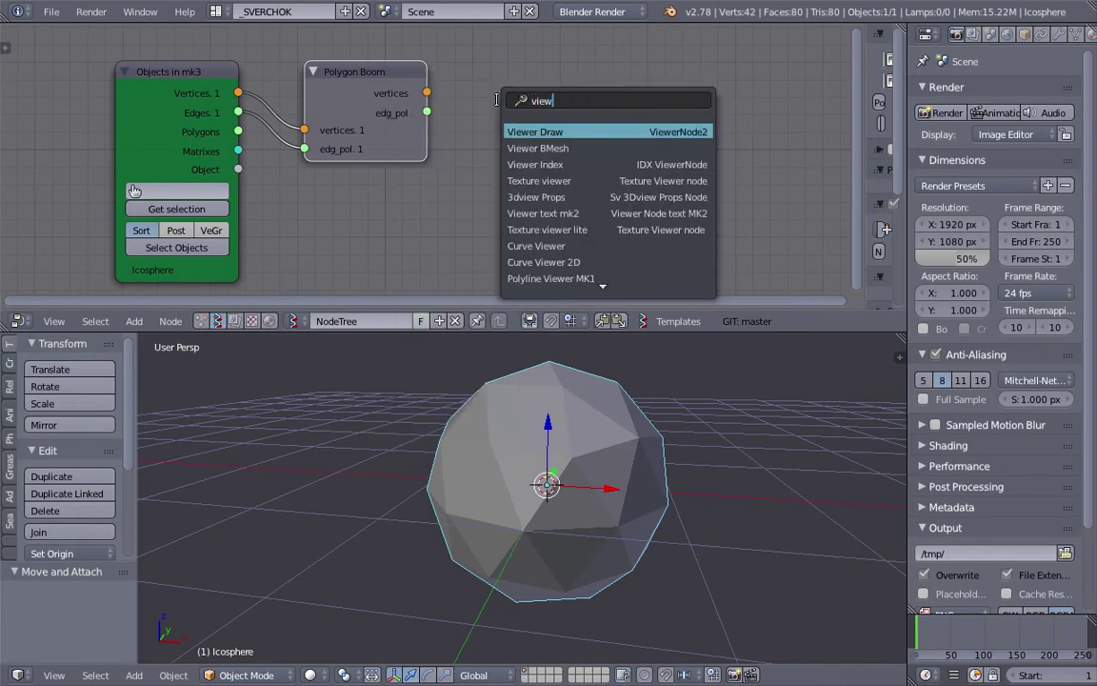
key("Return")
left_click(561, 79)
mouse_move(426, 92)
left_mouse_down()
mouse_move(588, 219)
mouse_move(476, 172)
mouse_move(567, 226)
left_mouse_up()
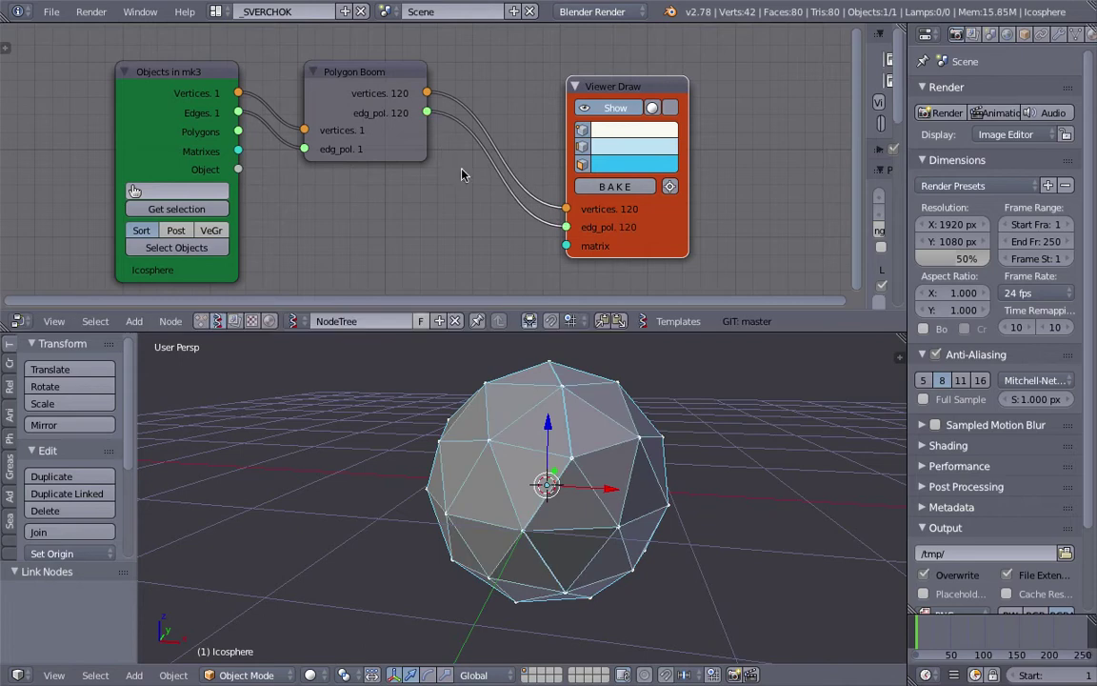
Step: Bake the Viewer Draw geometry into mesh objects and move one baked edge away from the sphere
middle_click_drag(655, 384, 686, 370)
left_click(621, 189)
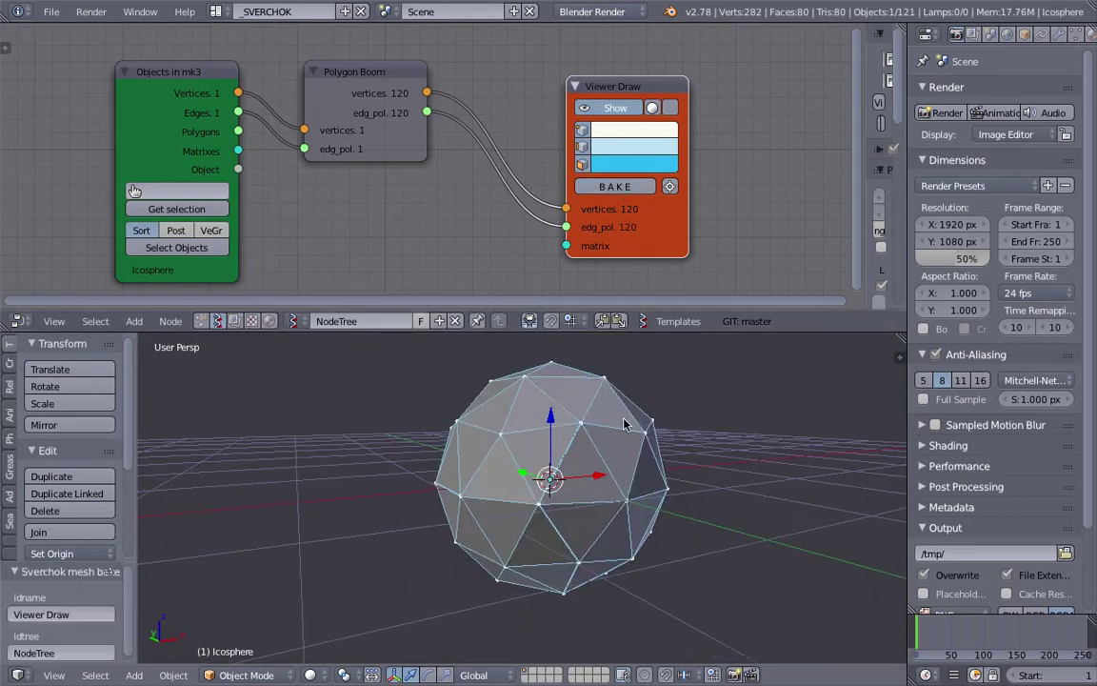
right_click(634, 433)
key("g")
left_click(758, 387)
Step: Try to move the original icosphere away from the baked edges
right_click(603, 466)
middle_click_drag(627, 450, 664, 440)
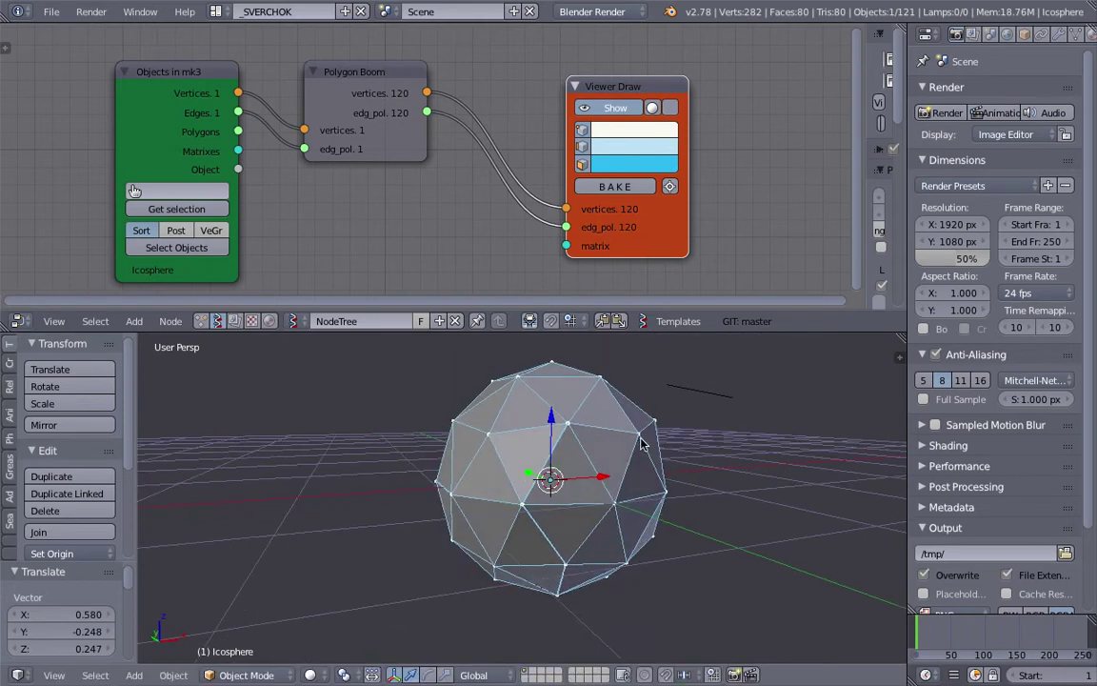
key("g")
left_click(417, 436)
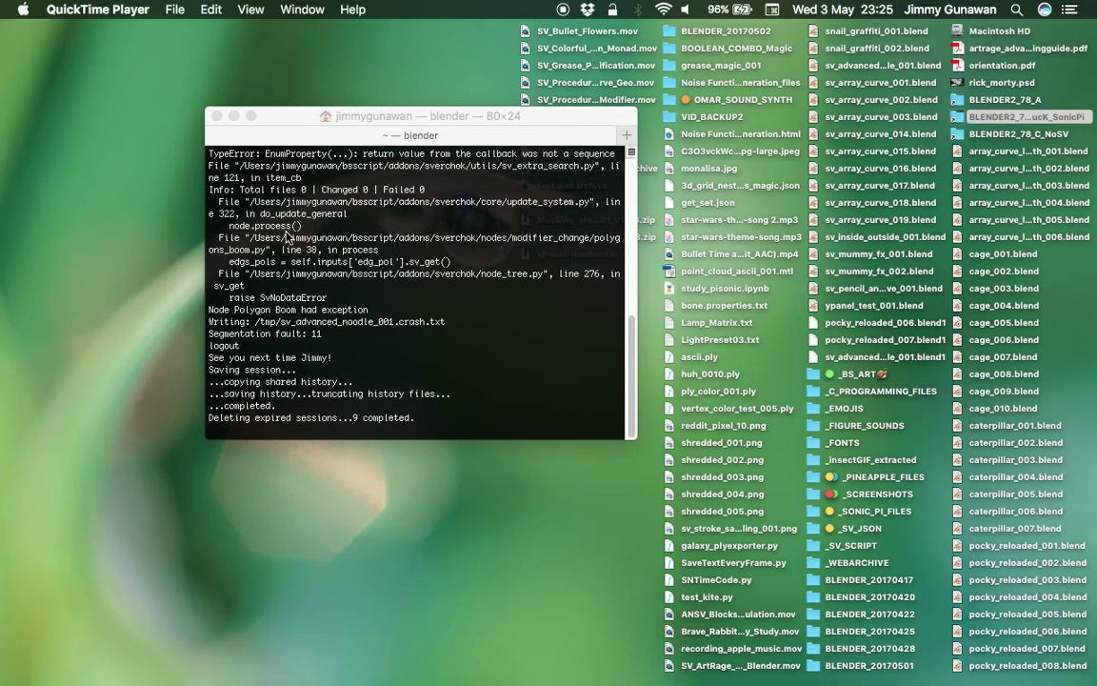
Step: Close the terminal window that holds the Blender session log
left_click(215, 115)
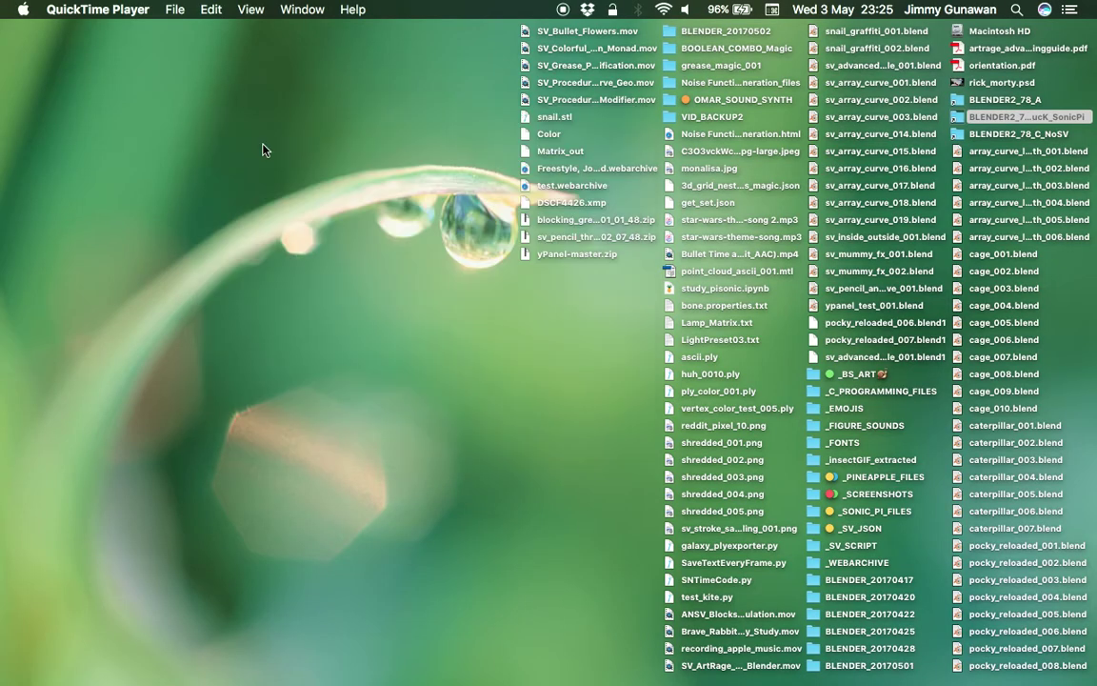
Step: Switch to Finder, open the desktop's SonicPi Blender folder alias, and show the package contents of blender.app
left_click(986, 119)
double_click(986, 119)
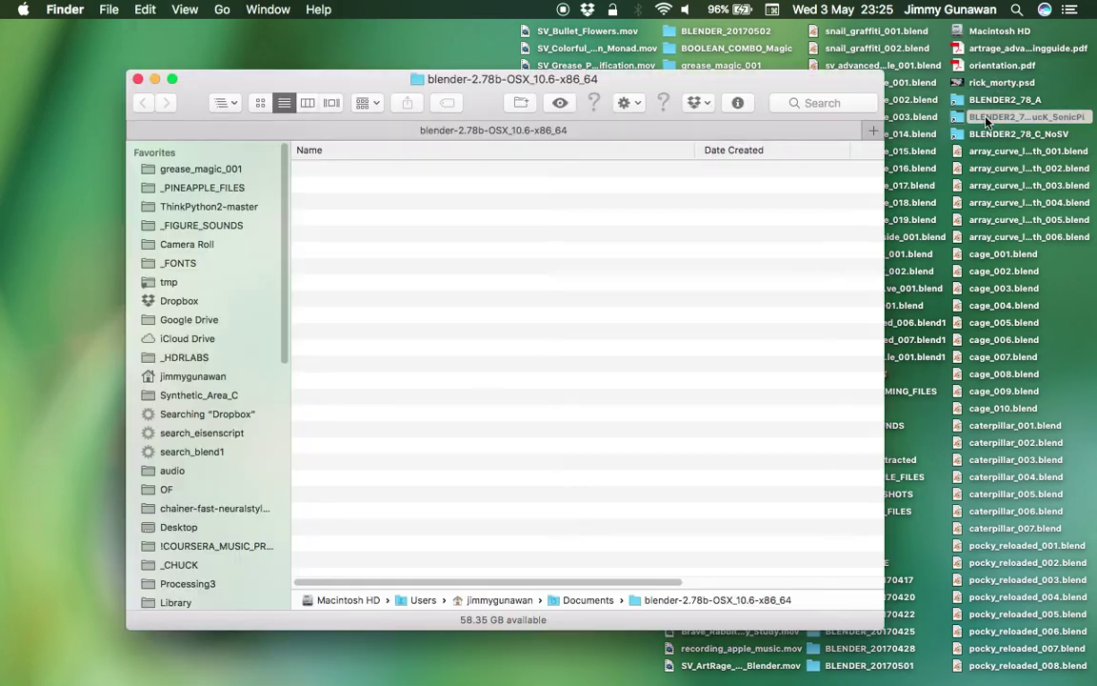
right_click(377, 171)
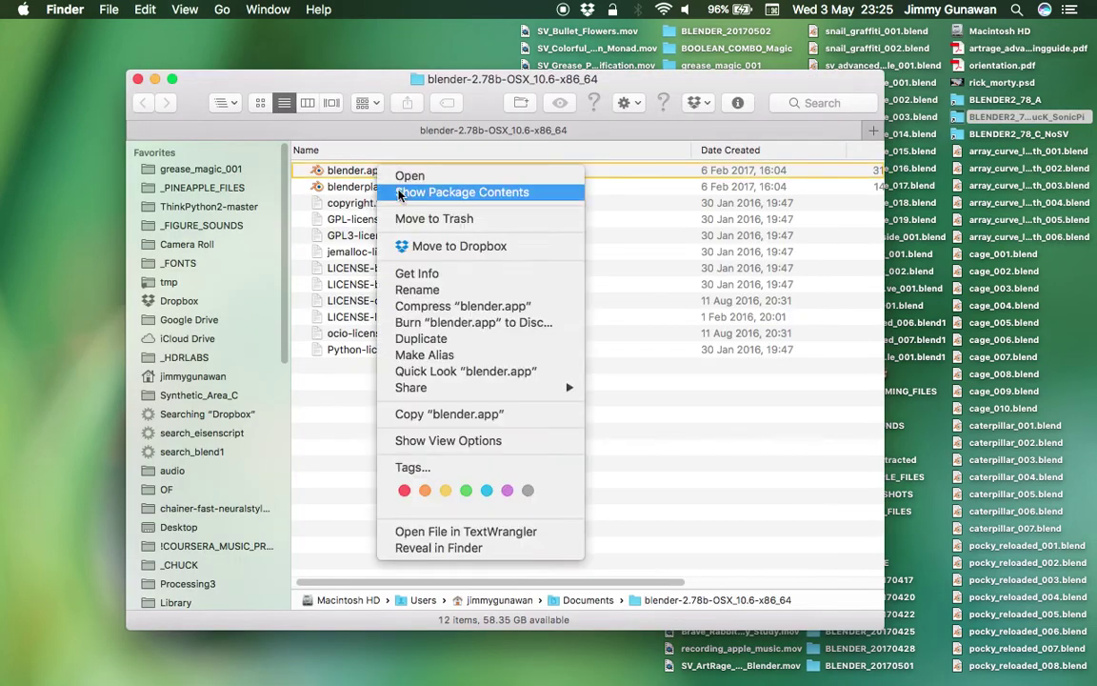
left_click(457, 193)
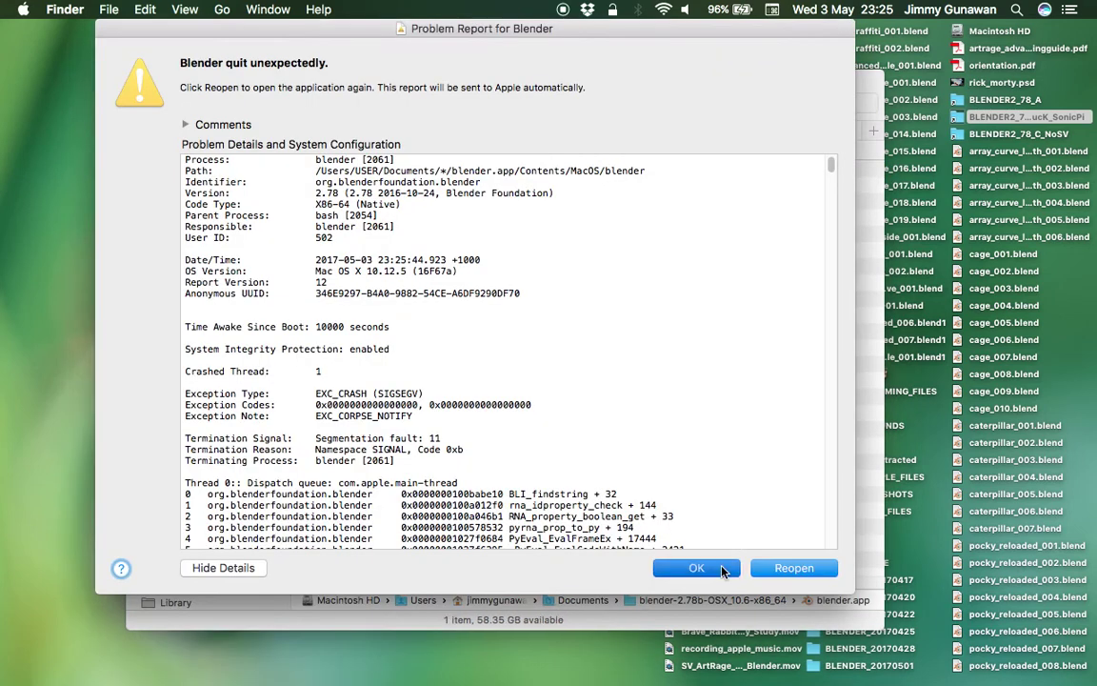
Step: Dismiss Blender's crash report and launch the blender executable from the app package's MacOS folder
left_click(694, 566)
left_click(320, 203)
double_click(368, 220)
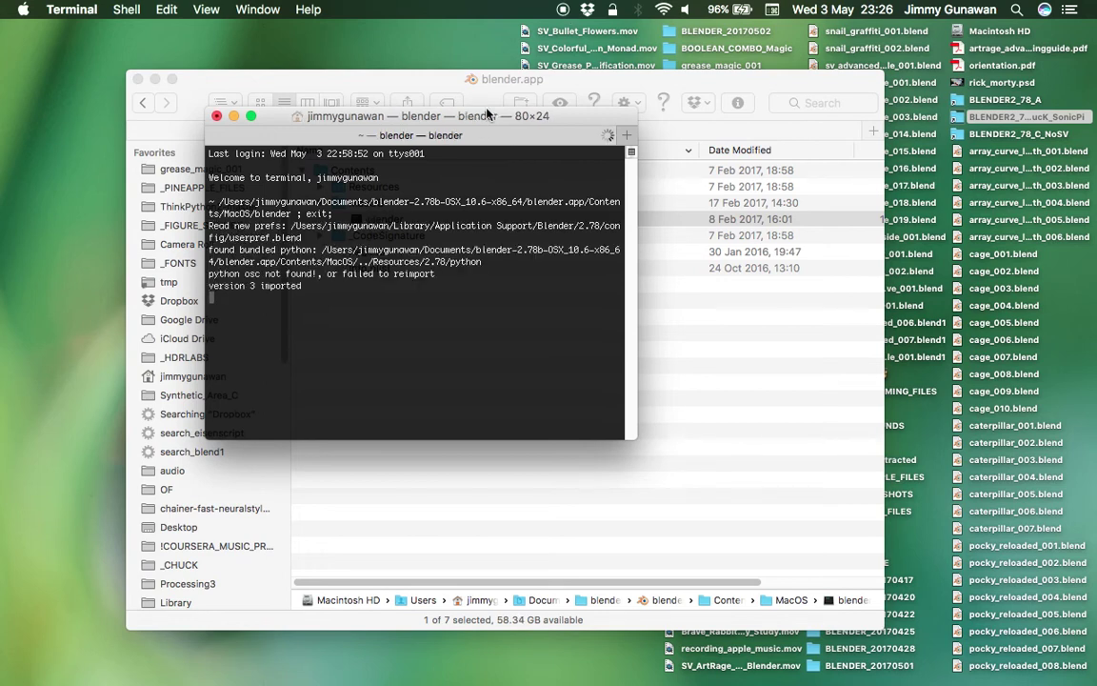
left_click_drag(486, 121, 615, 132)
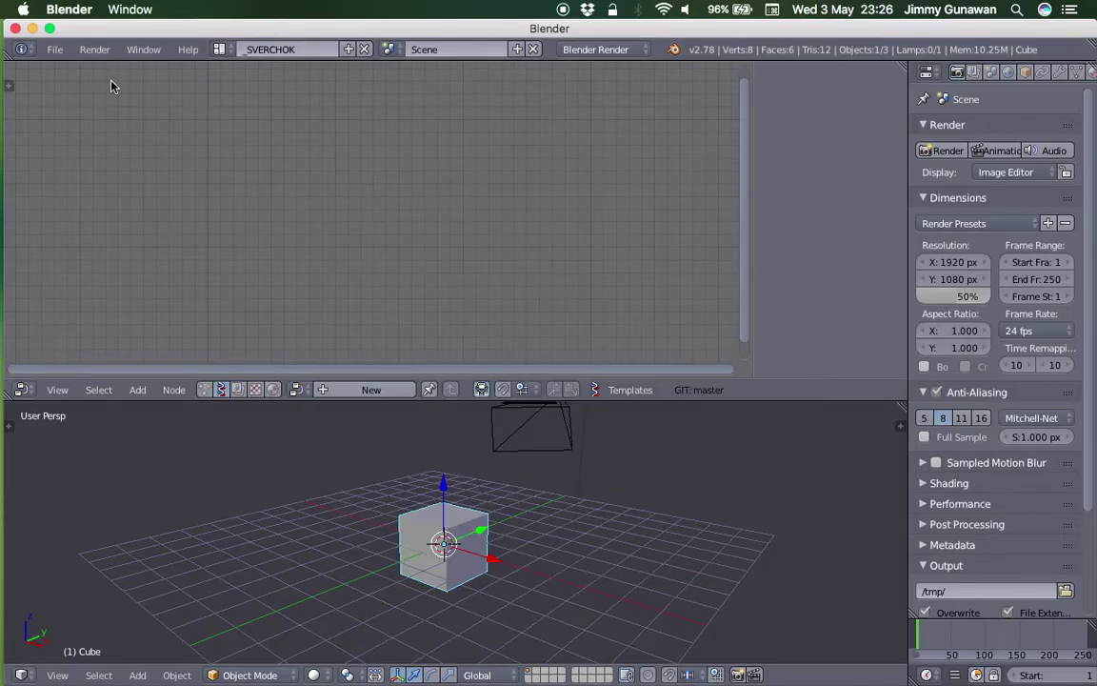
Step: Reopen the recent file sv_advanced_noodle_001.blend in Blender
left_click(54, 50)
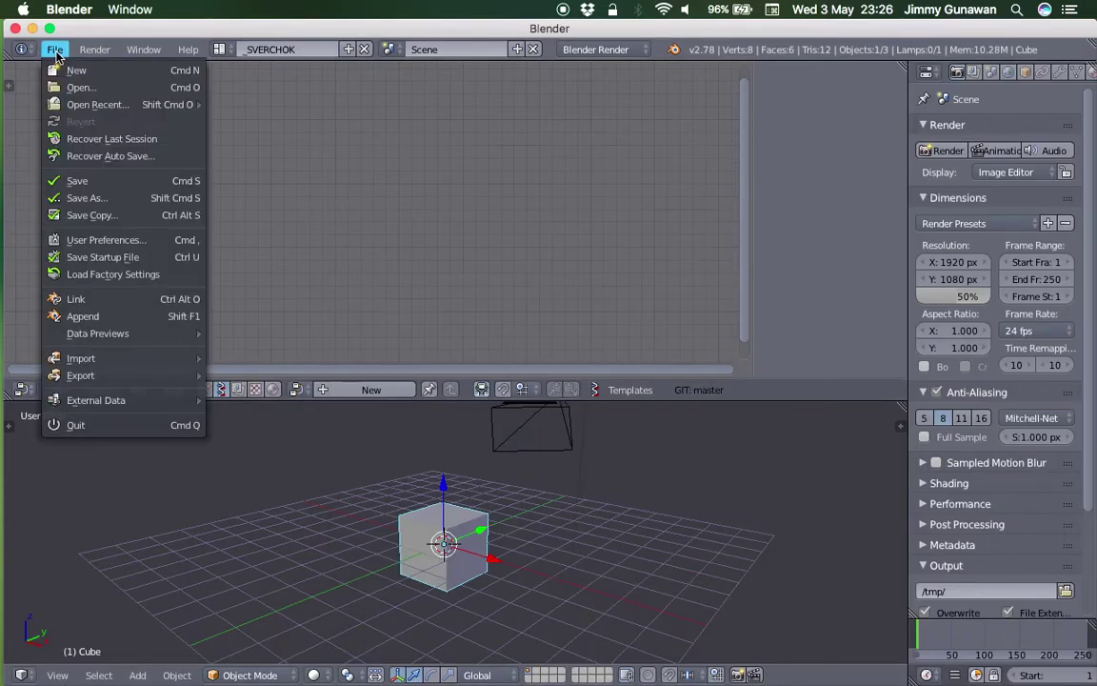
mouse_move(95, 104)
left_click(295, 101)
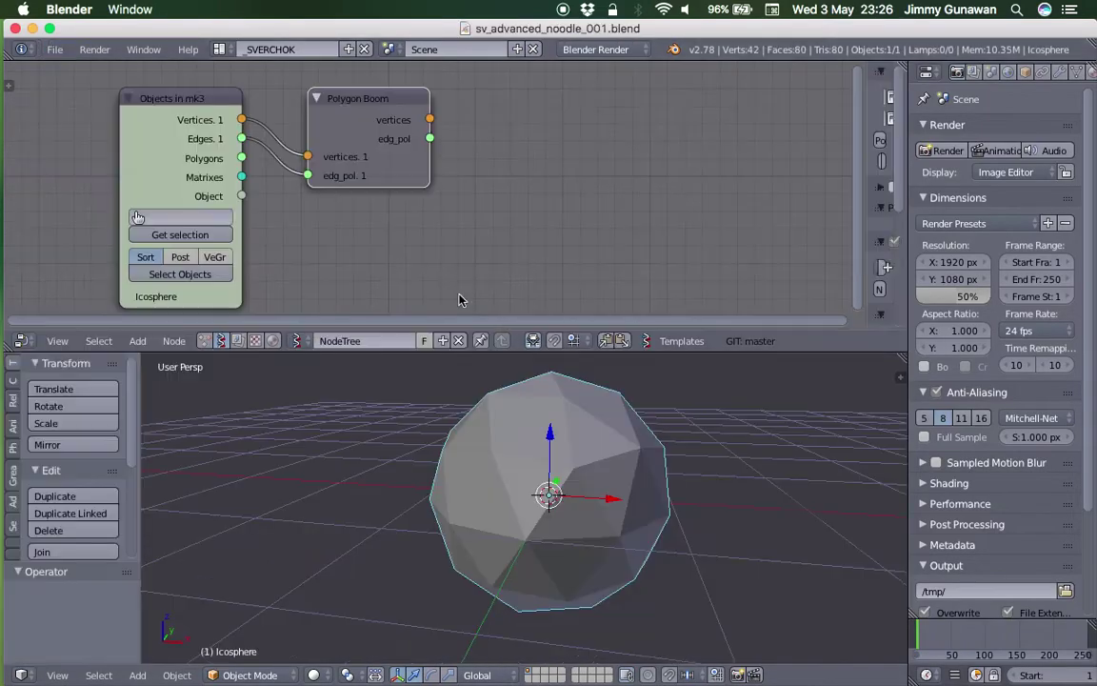
middle_click_drag(496, 420, 541, 413)
Step: Move Polygon Boom closer to Objects in, hide the tool shelf and the node editor's side region, and save the file
left_click_drag(411, 118, 393, 133)
scroll(429, 143, "down", 2)
middle_click_drag(536, 156, 467, 162)
left_click_drag(140, 392, 29, 392)
middle_click_drag(570, 193, 572, 194)
key("ctrl+s")
left_click(562, 197)
left_click_drag(865, 155, 899, 155)
key("ctrl+s")
middle_click_drag(595, 160, 545, 157)
left_click(477, 173)
Step: Add a Scale node beyond Polygon Boom and link Polygon Boom's vertices output to its Vertices input
key("shift+a")
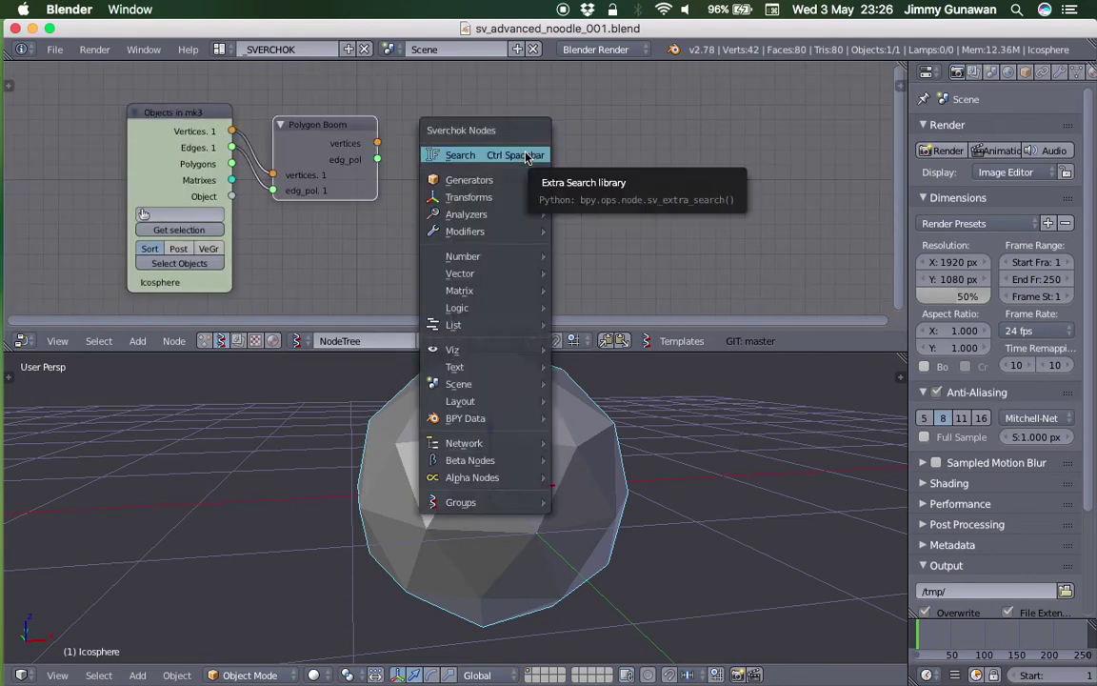
left_click(527, 156)
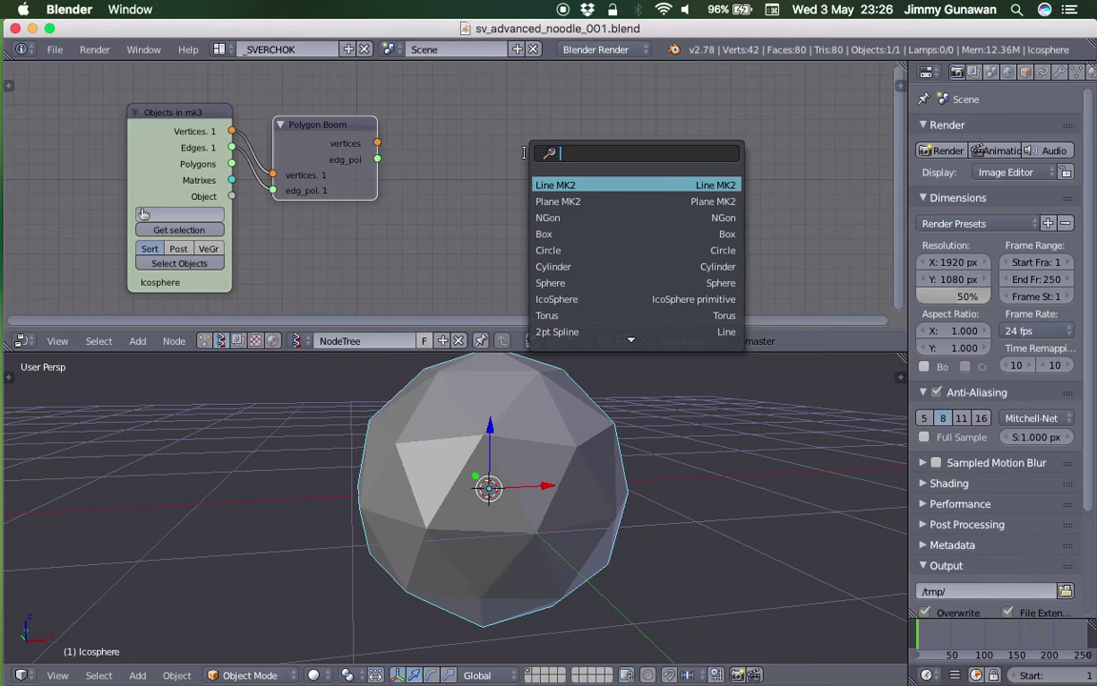
type("scale")
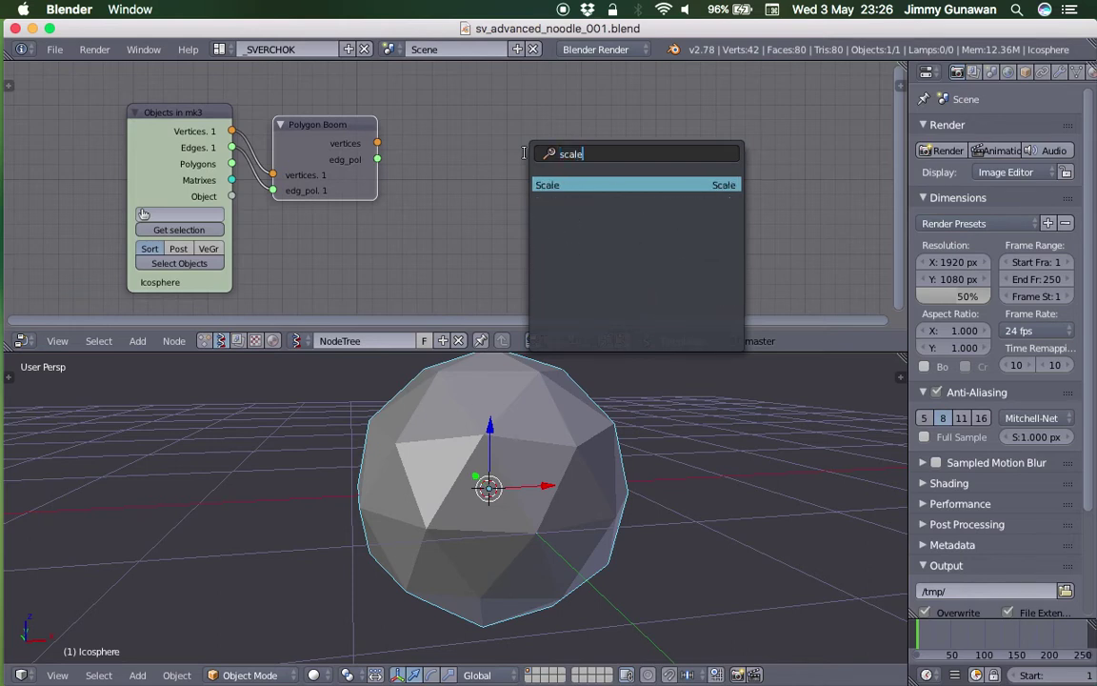
key("Return")
left_click(514, 149)
middle_click_drag(488, 438, 575, 486)
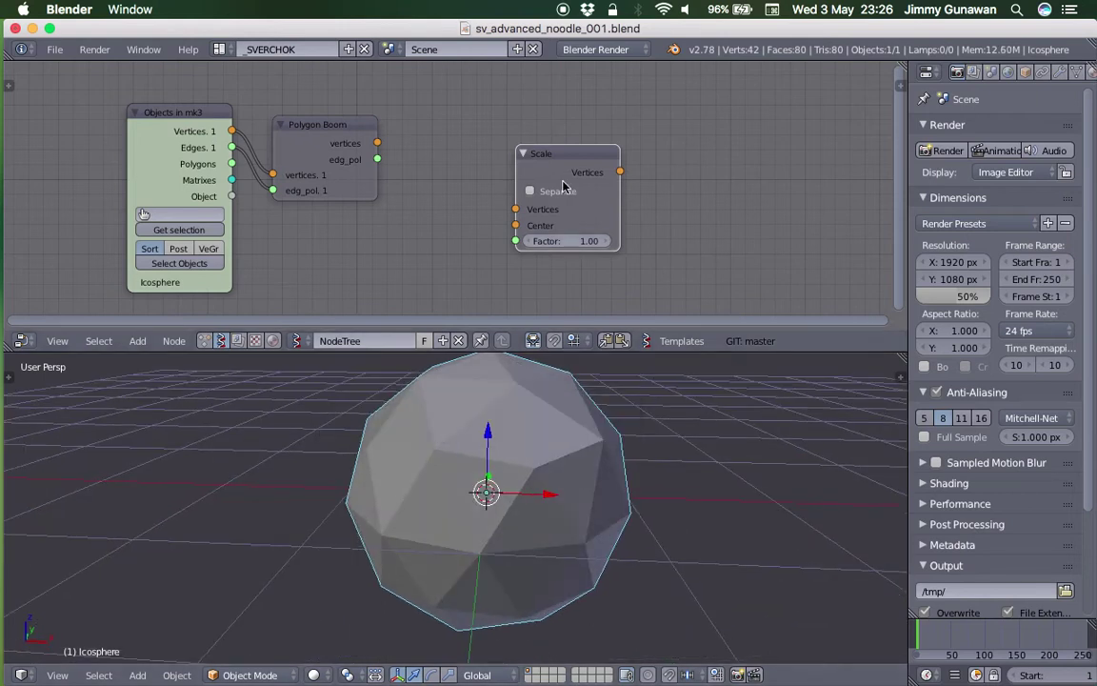
left_click_drag(551, 184, 538, 155)
left_click_drag(381, 143, 502, 181)
Step: Space out the Objects in, Polygon Boom and Scale nodes in the node tree
left_click_drag(552, 145, 595, 142)
left_click_drag(181, 126, 144, 121)
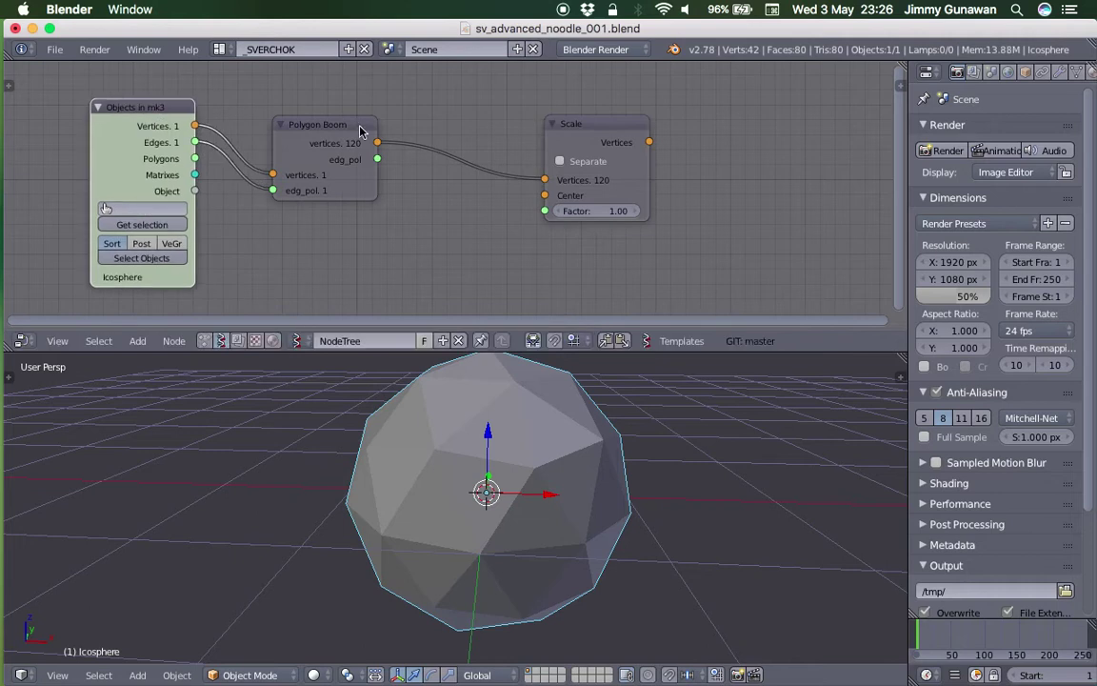
left_click_drag(360, 127, 384, 119)
middle_click_drag(365, 139, 339, 143)
left_click_drag(557, 152, 557, 103)
left_click_drag(352, 132, 326, 174)
scroll(458, 129, "down", 1)
middle_click_drag(561, 95, 510, 100)
left_click_drag(510, 102, 482, 114)
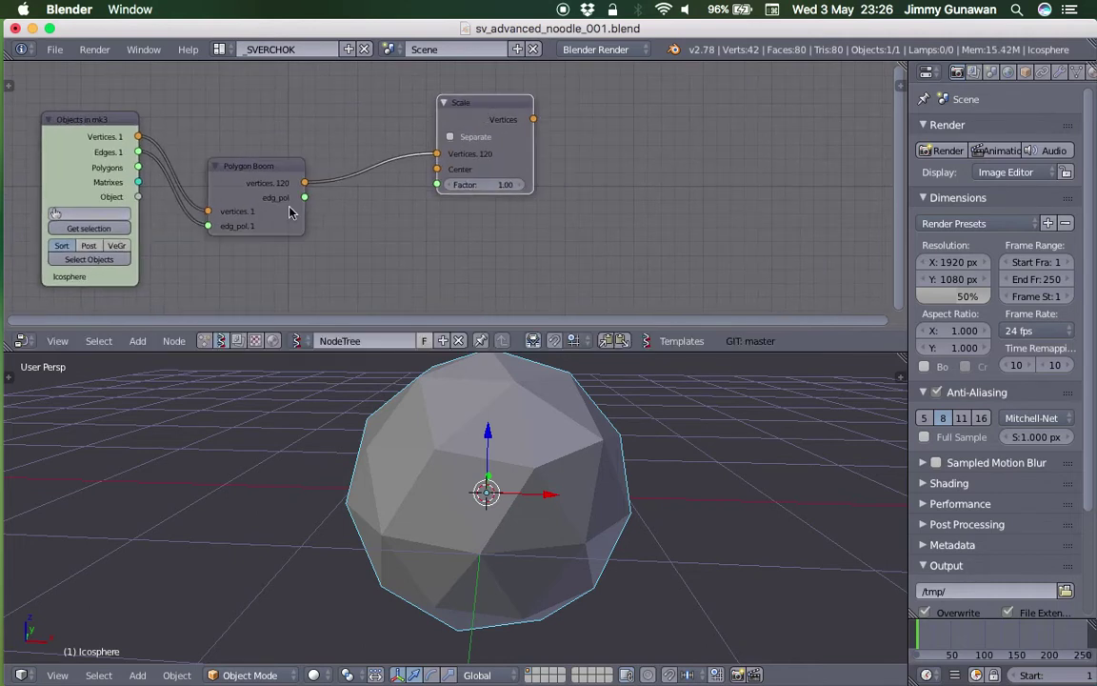
Step: Move the Scale node farther from Polygon Boom to free room between them, and save the blend file
scroll(350, 208, "up", 2)
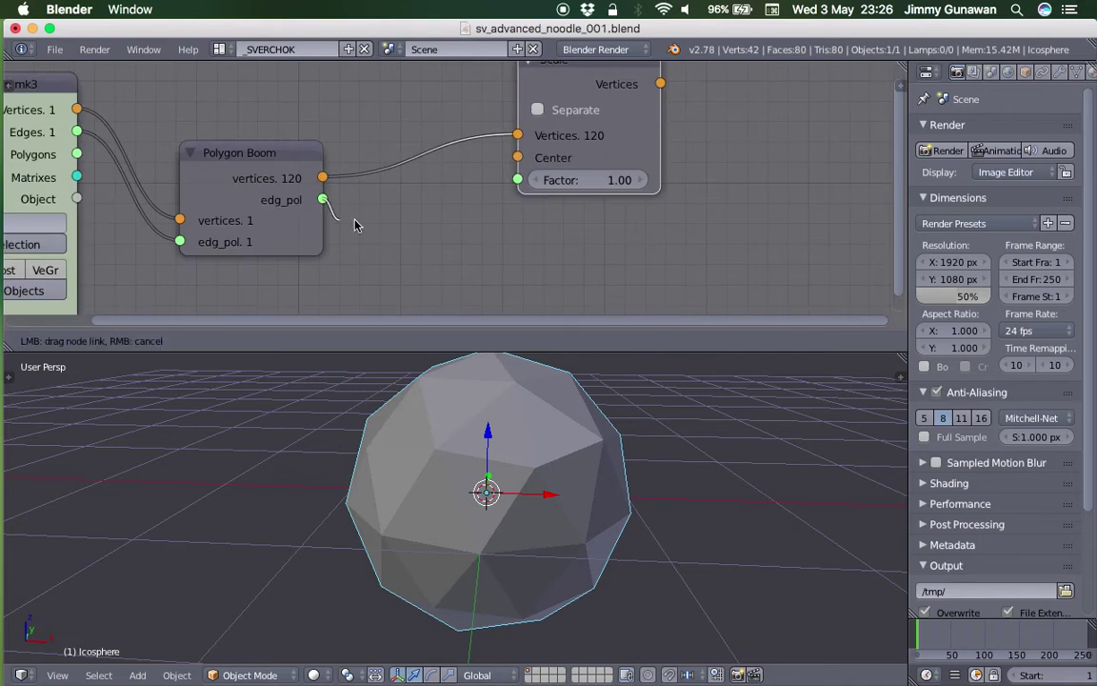
left_click_drag(295, 188, 334, 168)
scroll(419, 180, "down", 1)
middle_click_drag(419, 180, 330, 186)
left_click_drag(473, 151, 509, 158)
middle_click_drag(609, 134, 633, 111)
left_click(506, 124)
left_click_drag(526, 104, 619, 79)
key("ctrl+s")
key("Return")
left_click_drag(622, 146, 598, 162)
key("ctrl+s")
left_click(404, 203)
Step: Add a Vector Interpolation node between Polygon Boom and Scale, and save the file
middle_click_drag(417, 219, 426, 188)
scroll(426, 187, "down", 1)
key("shift+a")
left_click(424, 187)
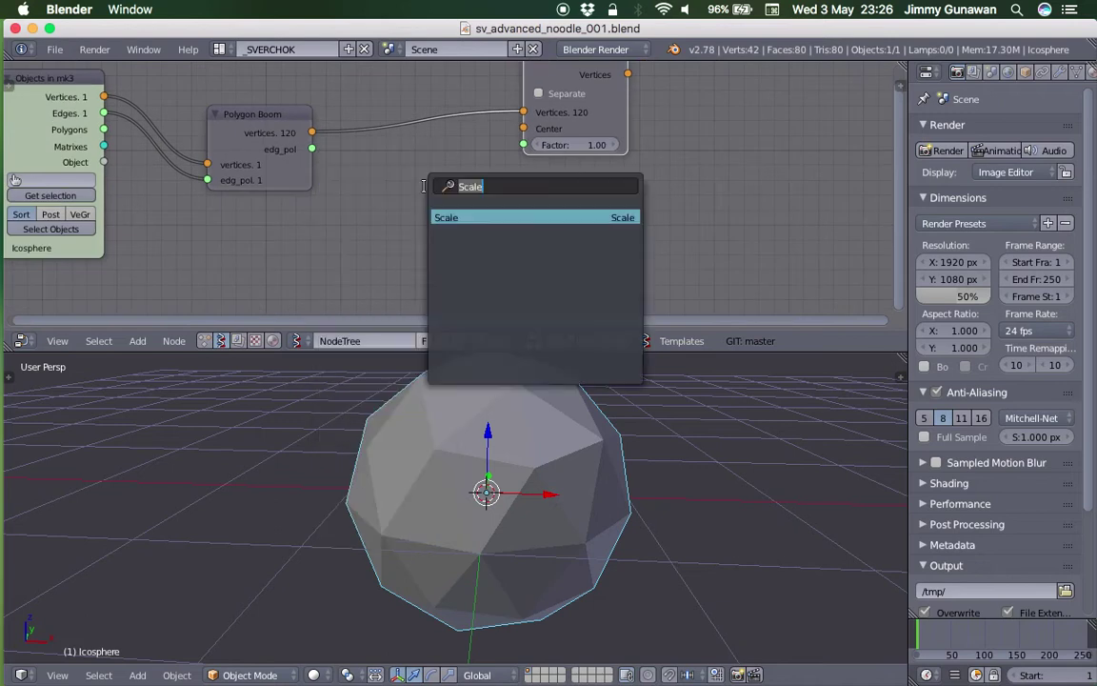
type("vector i")
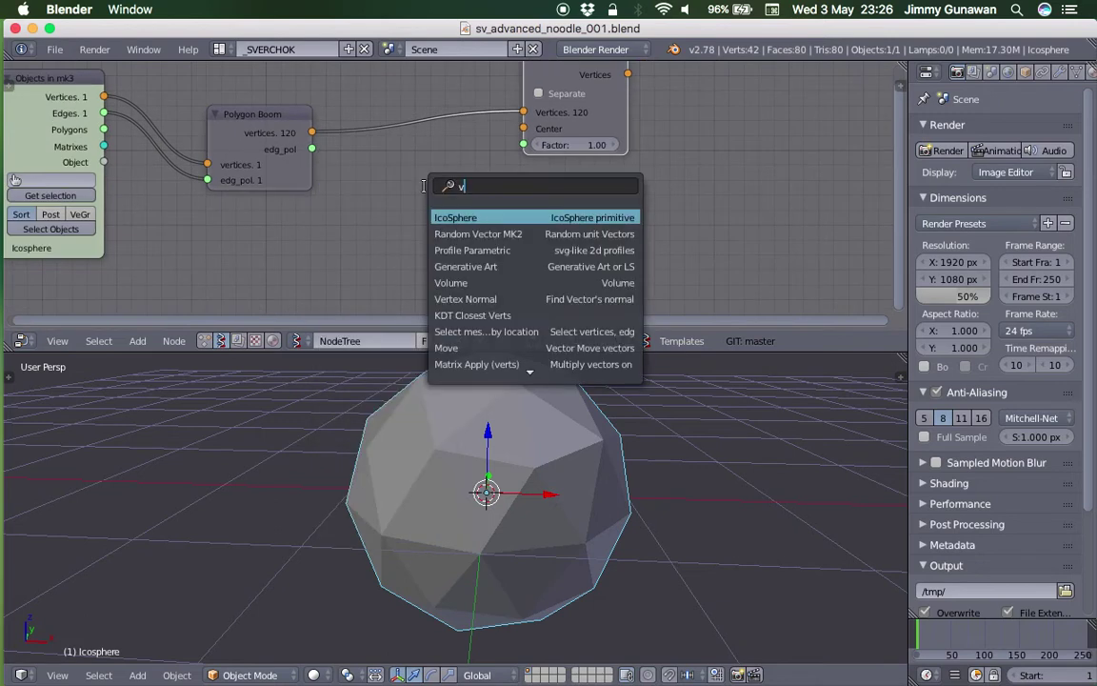
key("Down")
key("Down")
key("Down")
key("Down")
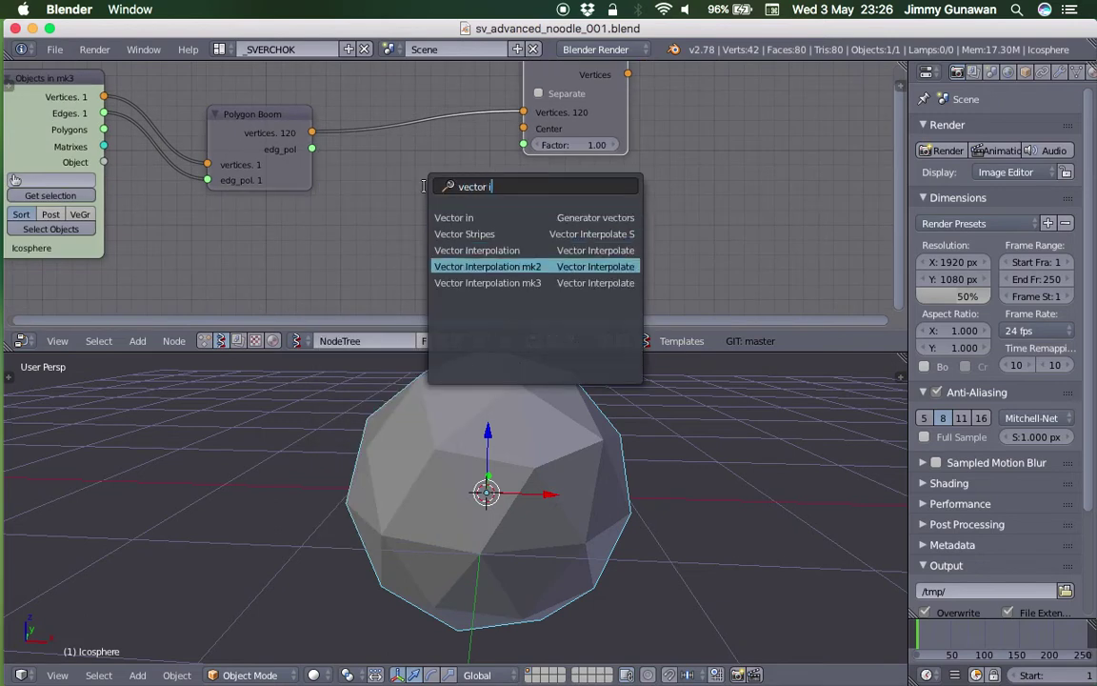
key("Return")
left_click(381, 152)
key("ctrl+s")
left_click(381, 149)
Step: Enlarge the node editor and link Polygon Boom's vertices output to Vector Interpolation's Vertices input
scroll(351, 138, "up", 2)
middle_click_drag(351, 138, 356, 149)
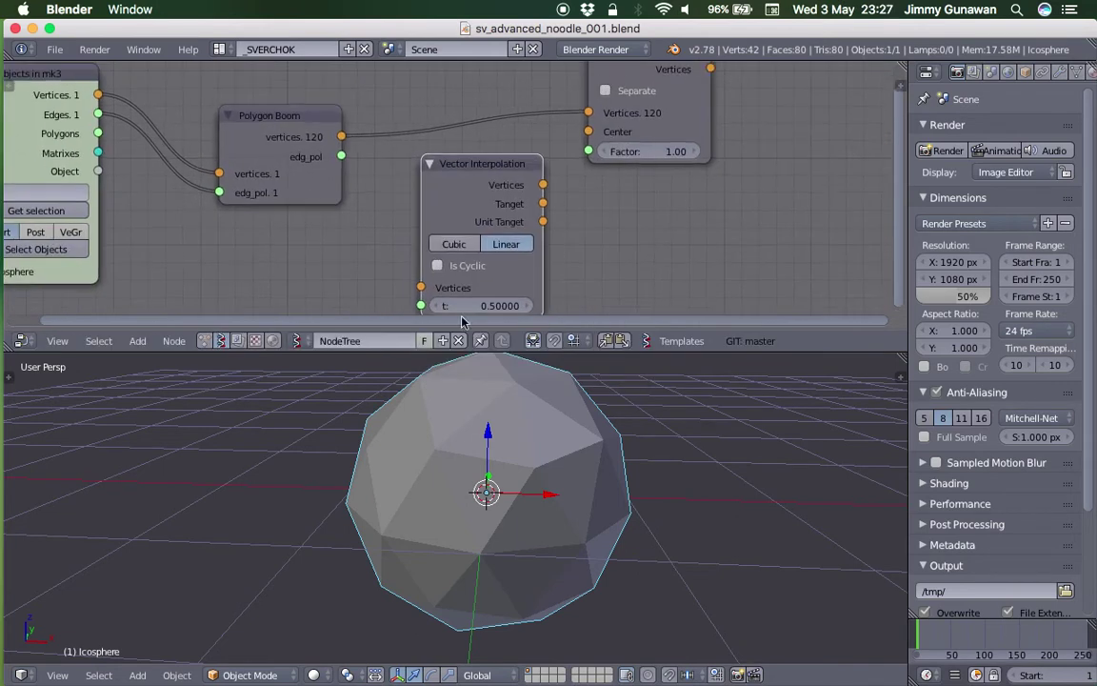
left_click_drag(466, 353, 472, 398)
middle_click_drag(349, 208, 369, 213)
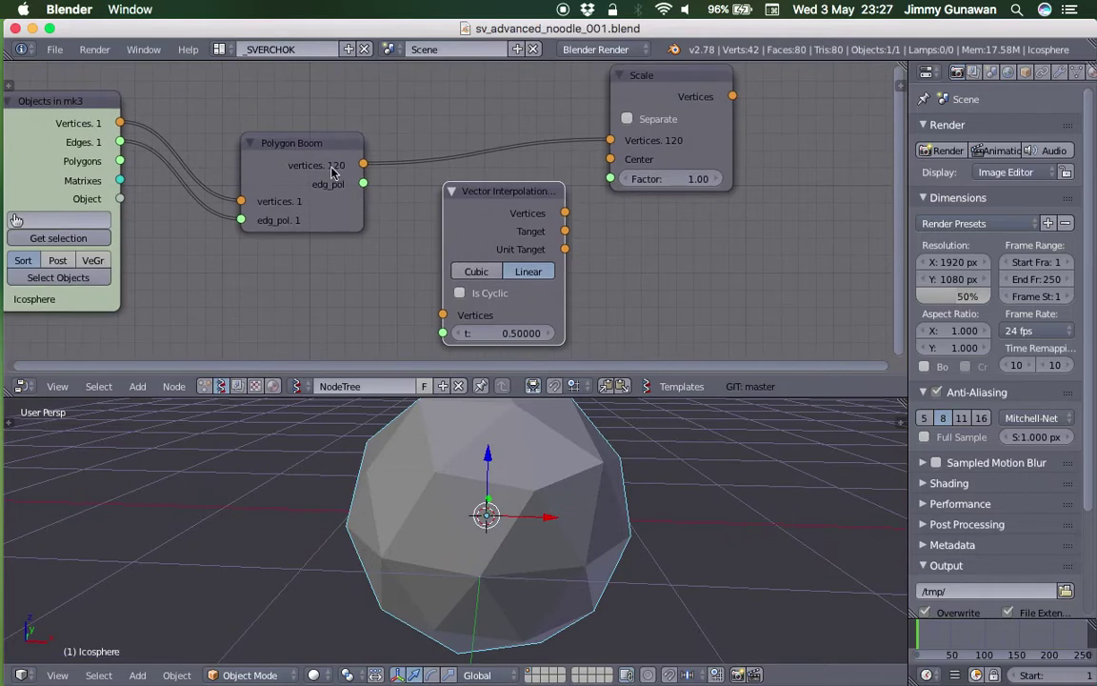
scroll(329, 179, "up", 2)
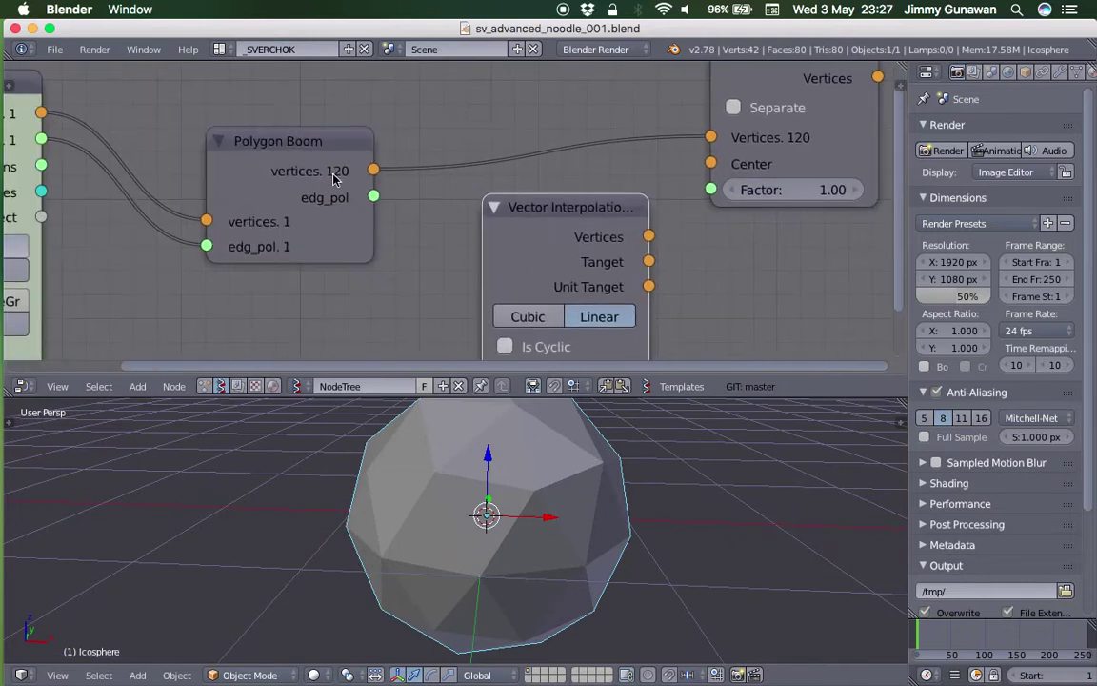
scroll(379, 183, "down", 2)
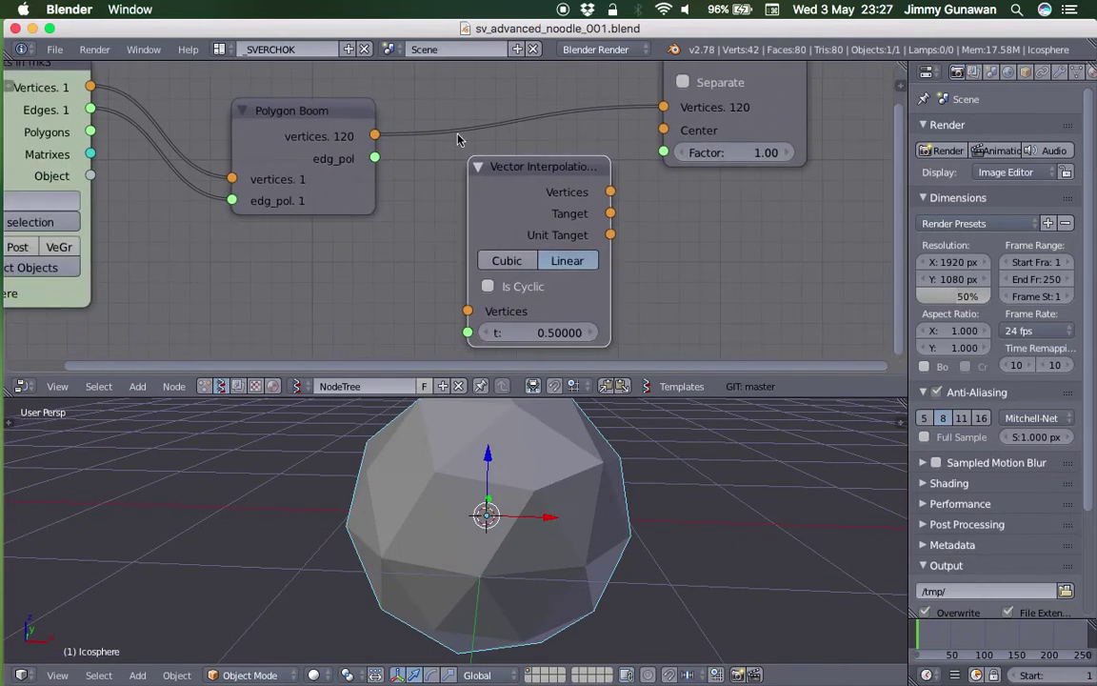
middle_click_drag(516, 441, 504, 404)
mouse_move(538, 477)
middle_mouse_down()
mouse_move(479, 451)
mouse_move(559, 482)
middle_mouse_up()
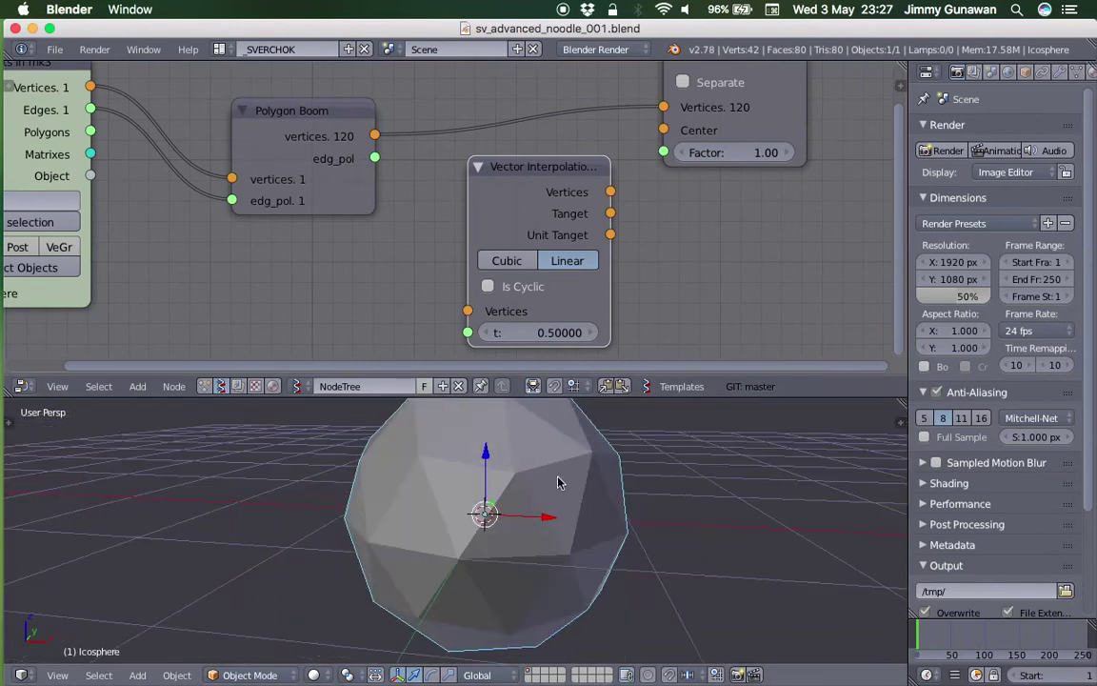
middle_click_drag(400, 253, 298, 224)
left_click_drag(268, 134, 330, 175)
scroll(274, 143, "down", 1)
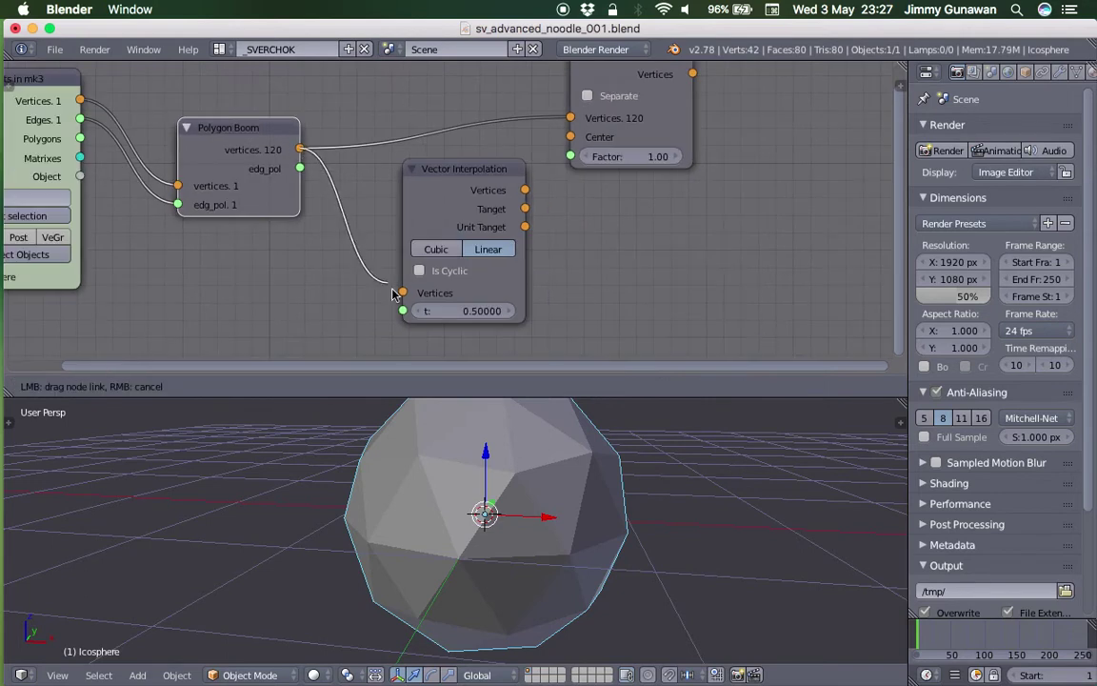
left_click_drag(381, 276, 403, 292)
Step: Add a Viewer Draw node and link Vector Interpolation's Vertices output to its vertices input, saving the file
scroll(534, 259, "down", 2)
key("shift+a")
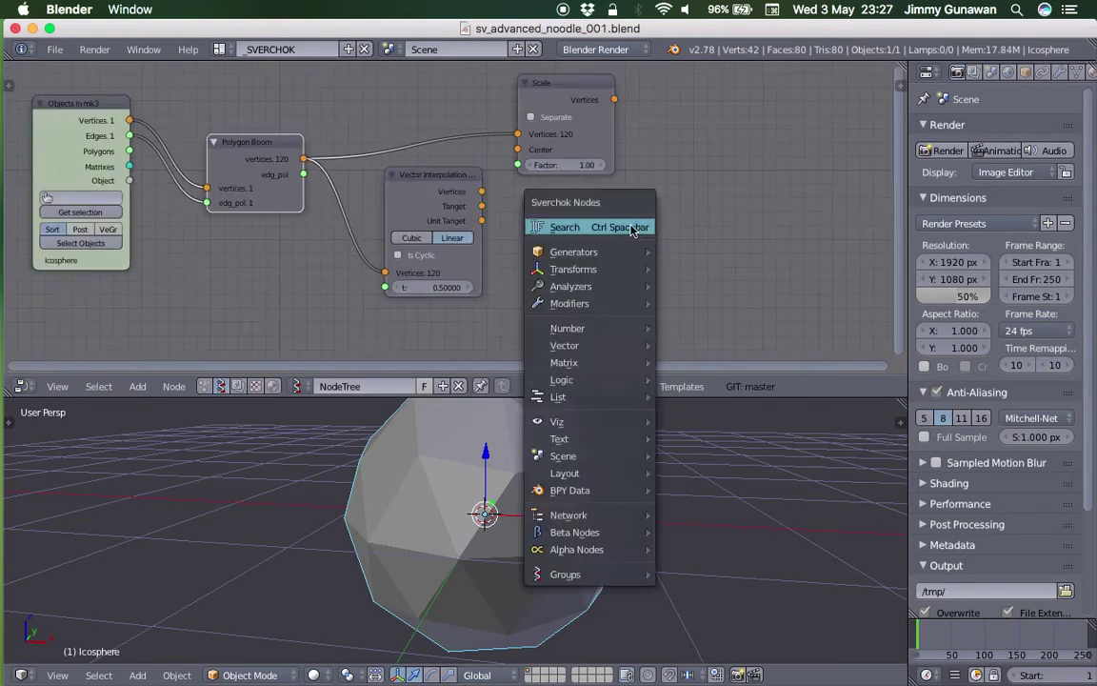
left_click(634, 223)
type("view")
key("Return")
left_click(626, 225)
middle_click_drag(561, 212, 564, 194)
left_click_drag(650, 219, 625, 192)
key("ctrl+s")
left_click(642, 193)
left_click_drag(490, 174, 607, 285)
mouse_move(573, 483)
middle_mouse_down()
mouse_move(652, 453)
mouse_move(532, 423)
mouse_move(441, 454)
mouse_move(571, 490)
middle_mouse_up()
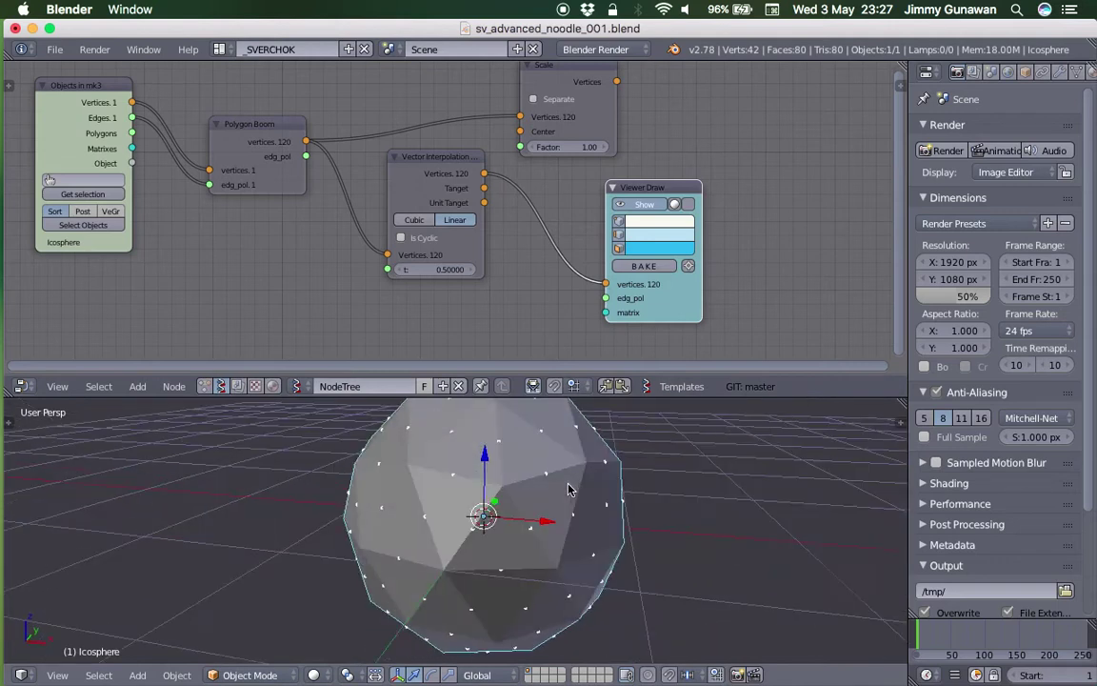
Step: Link Vector Interpolation's Vertices output to Scale's Center and Scale's Vertices output to Viewer Draw's vertices, saving the file
left_click_drag(429, 171, 482, 175)
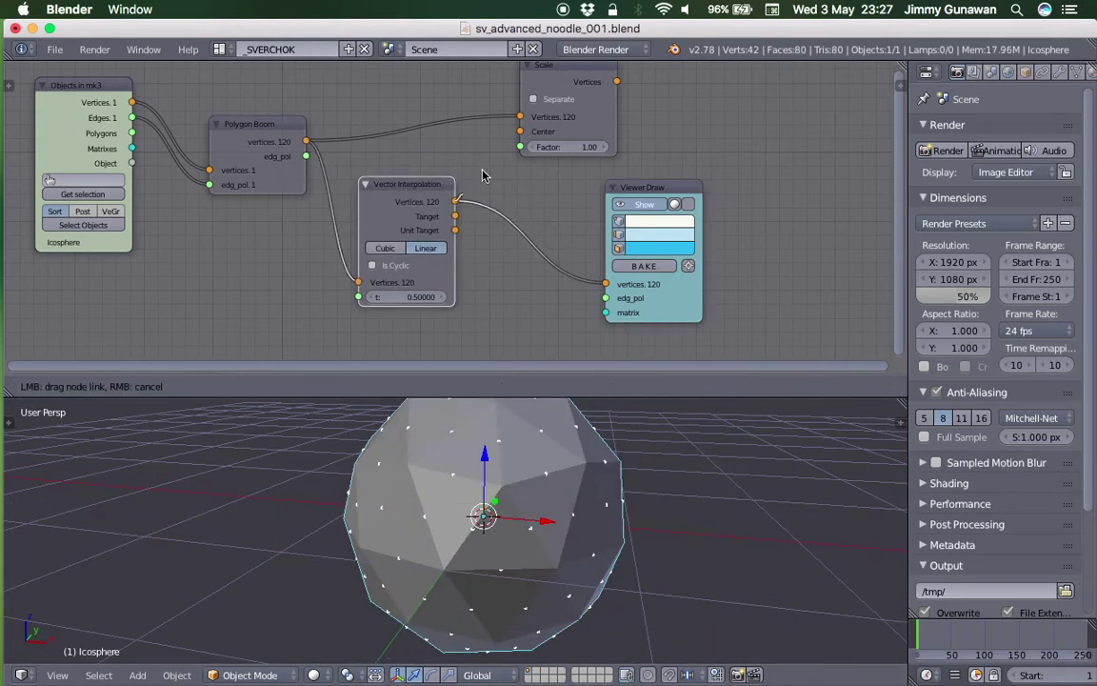
left_click_drag(513, 138, 521, 131)
left_click_drag(649, 194, 745, 139)
key("ctrl+s")
left_click(745, 140)
mouse_move(579, 78)
left_mouse_down()
mouse_move(569, 96)
mouse_move(691, 202)
mouse_move(701, 225)
left_mouse_up()
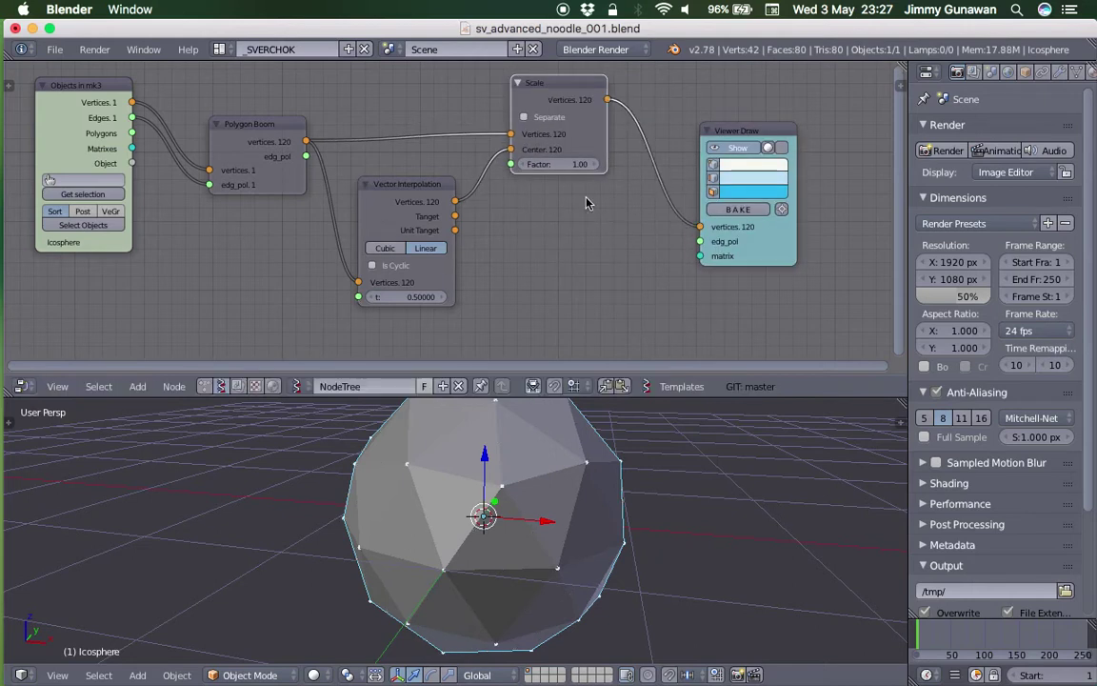
Step: Link Polygon Boom's edg_pol output to Viewer Draw's edg_pol input, set Scale's Factor to 1.60, and save the file
left_click_drag(306, 157, 700, 241)
left_click_drag(558, 164, 624, 164)
middle_click_drag(577, 476, 400, 503)
key("ctrl+s")
left_click(578, 527)
key("ctrl+s")
left_click(390, 505)
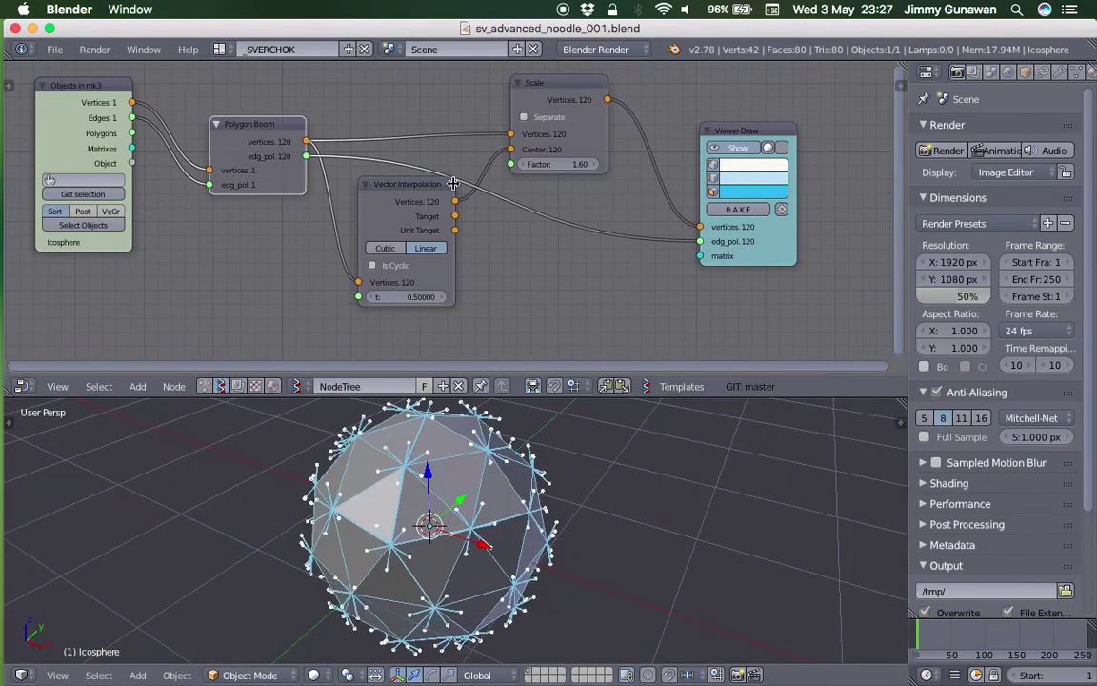
scroll(565, 167, "up", 1)
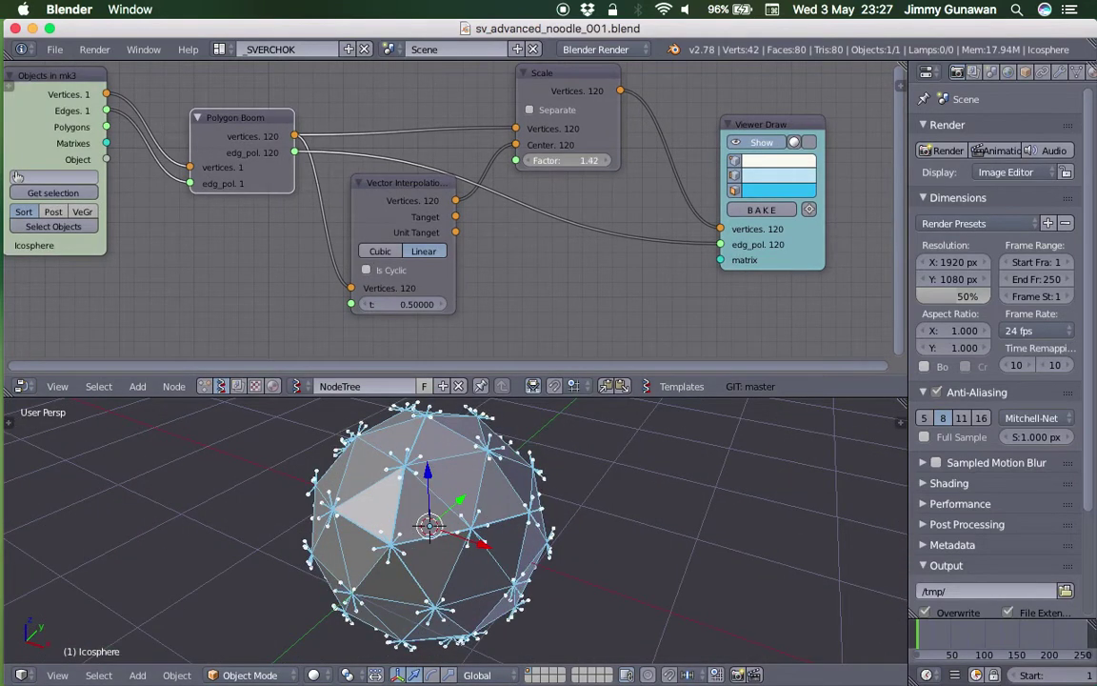
Step: Move Viewer Draw well away from Scale to leave a gap for another node, and save the file
left_click_drag(549, 102, 544, 131)
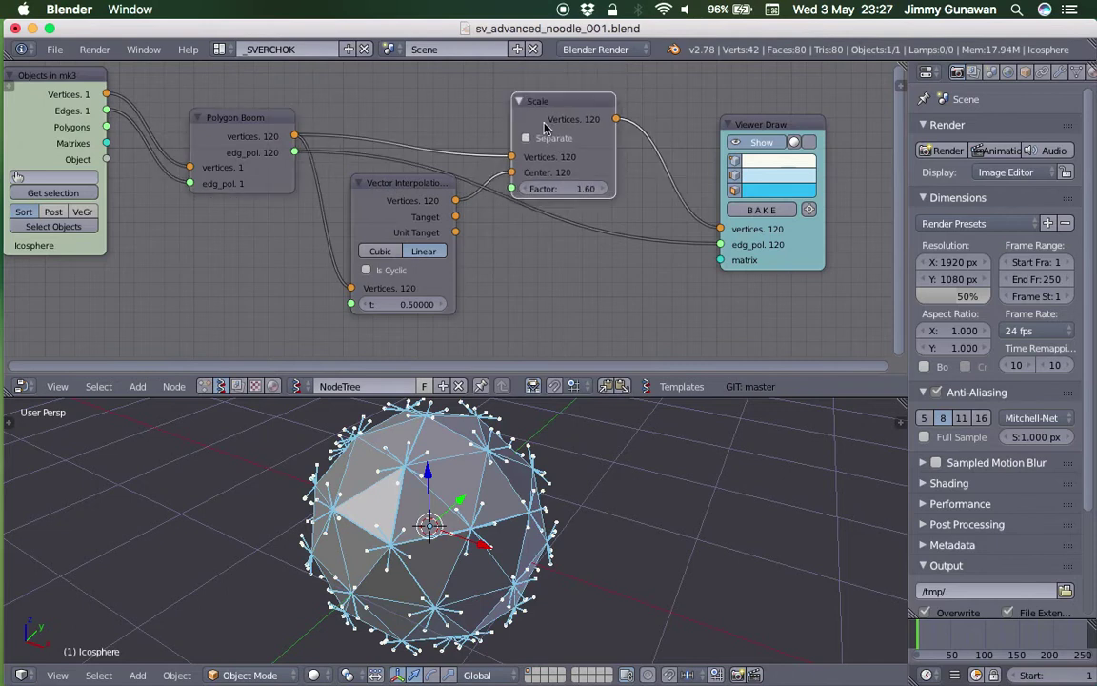
left_click_drag(757, 130, 728, 116)
middle_click_drag(727, 116, 556, 124)
left_click_drag(556, 124, 809, 139)
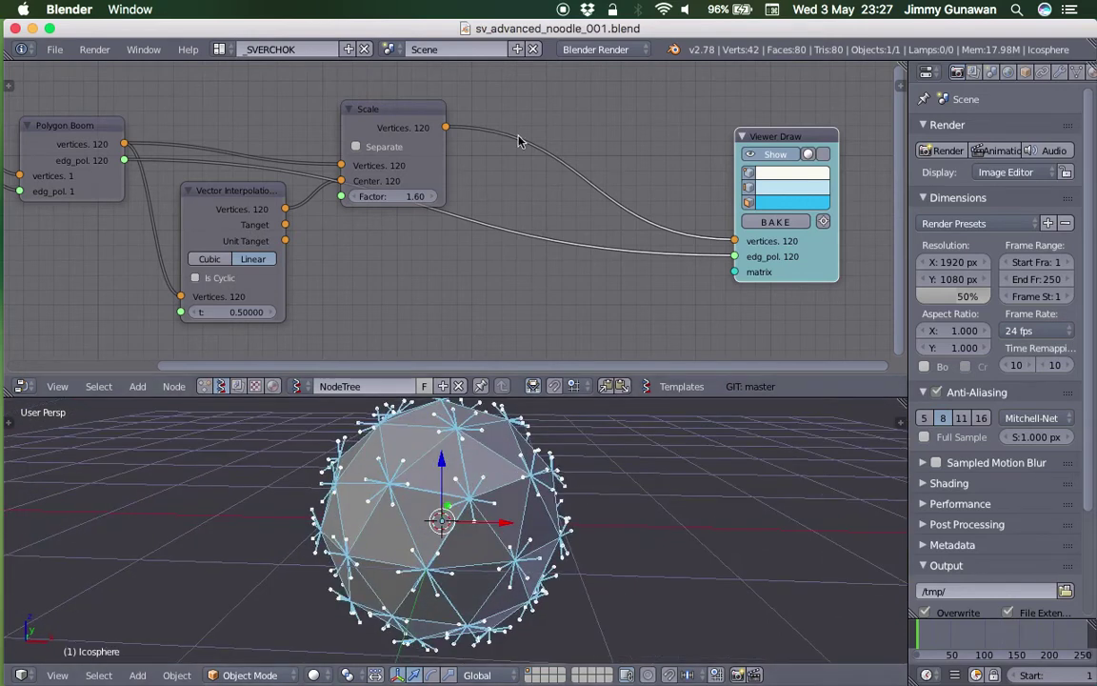
left_click_drag(426, 125, 435, 114)
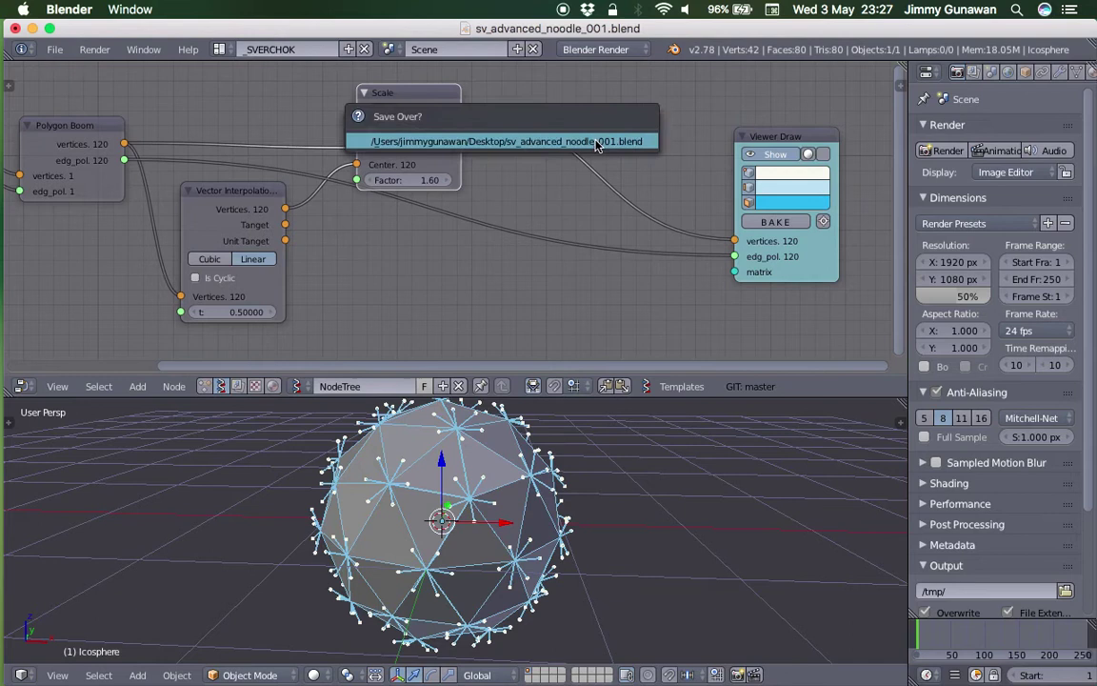
Step: Insert a Randomize input vertices node on the link between Scale and Viewer Draw
key("alt+space")
type("random")
key("Down")
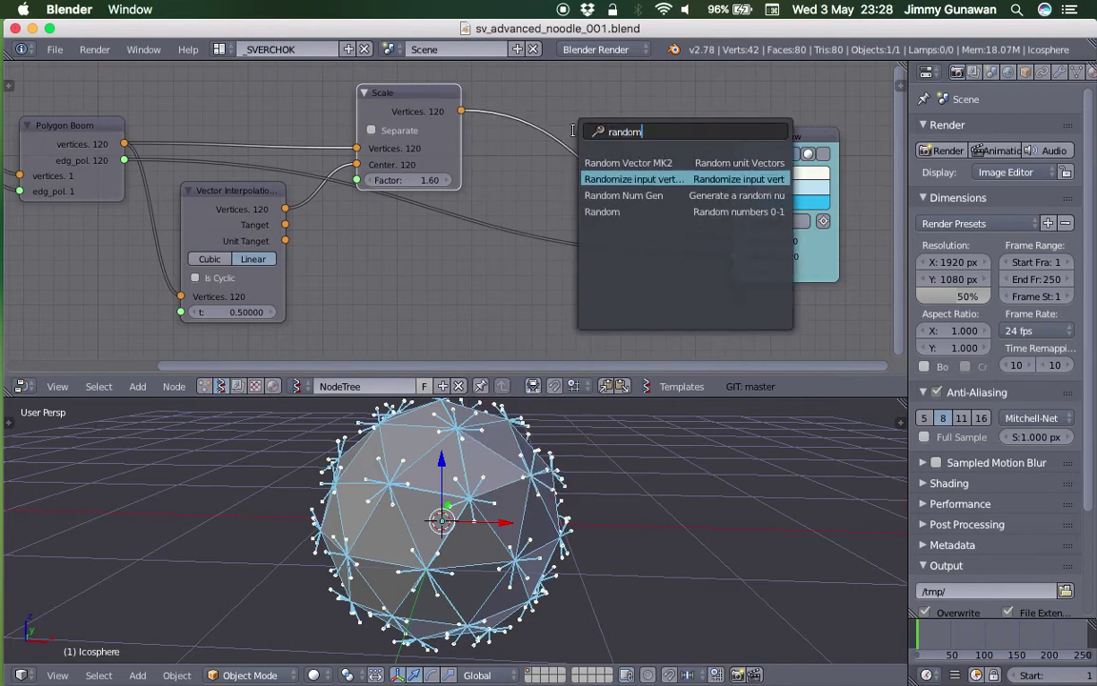
key("Return")
left_click(560, 124)
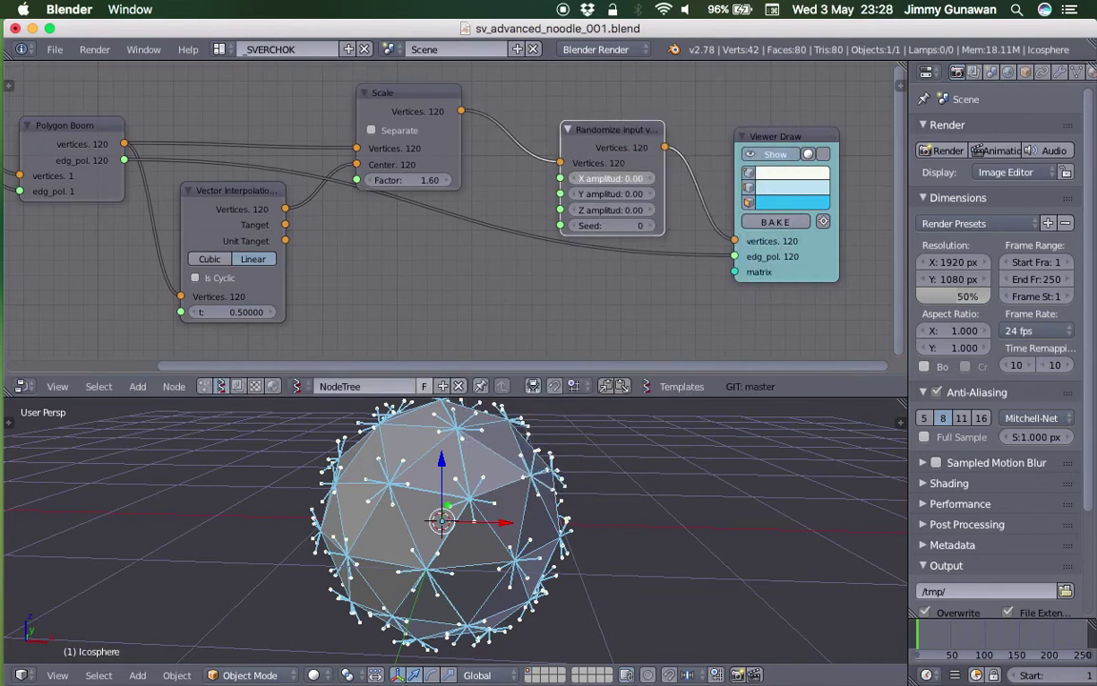
Step: Set the Randomize node's X, Y and Z amplitudes to 0.15 and save the file
left_click_drag(611, 210, 637, 209)
middle_click_drag(608, 188, 614, 164)
key("ctrl+s")
left_click(615, 165)
mouse_move(566, 459)
middle_mouse_down()
mouse_move(588, 431)
mouse_move(566, 443)
middle_mouse_up()
middle_click_drag(617, 259, 622, 254)
key("ctrl+s")
left_click(485, 230)
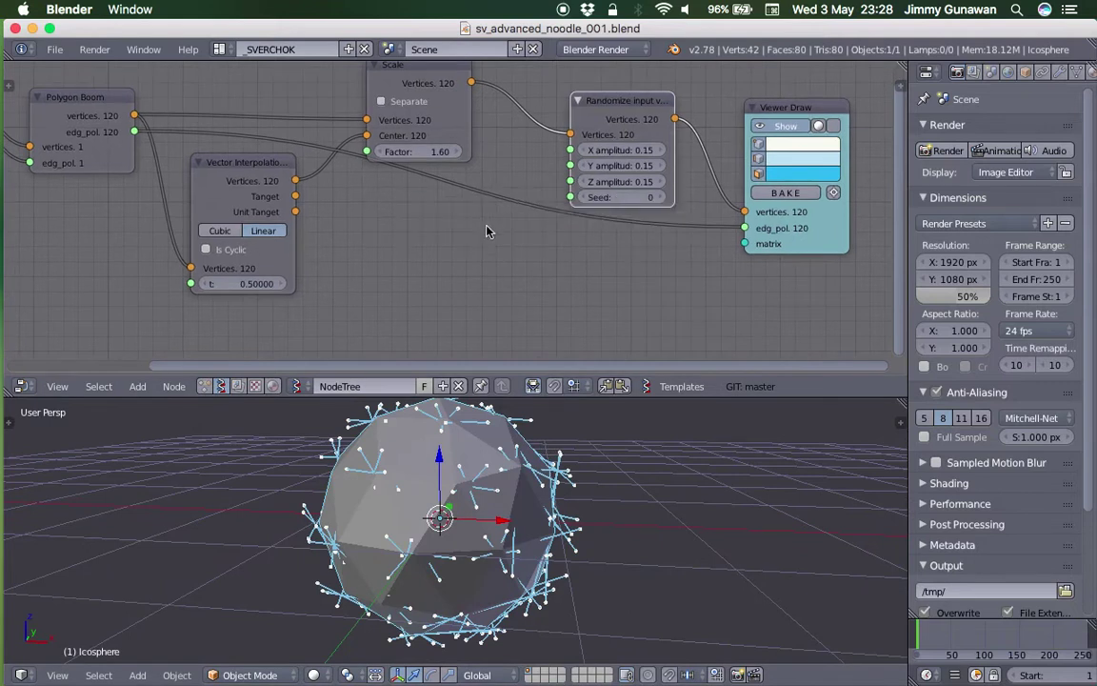
Step: Add a Range Int node in the empty space below the Randomize input vertices node
key("space")
type("random i")
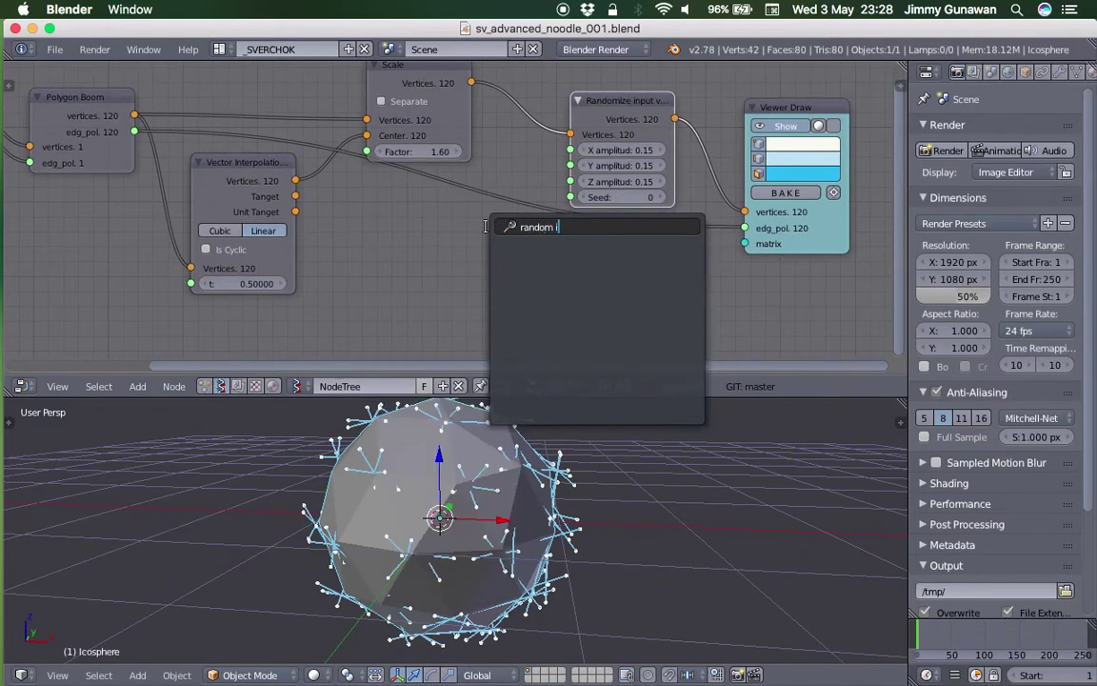
key("BackSpace")
key("BackSpace")
key("BackSpace")
key("BackSpace")
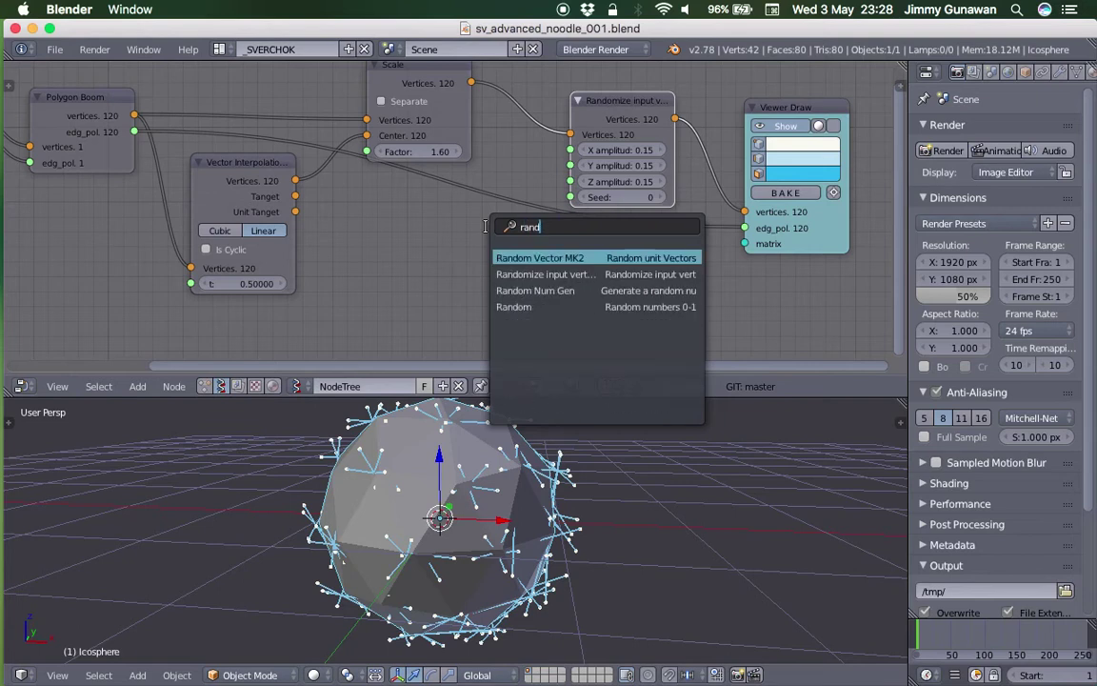
key("BackSpace")
key("BackSpace")
key("BackSpace")
type("ange i")
key("Return")
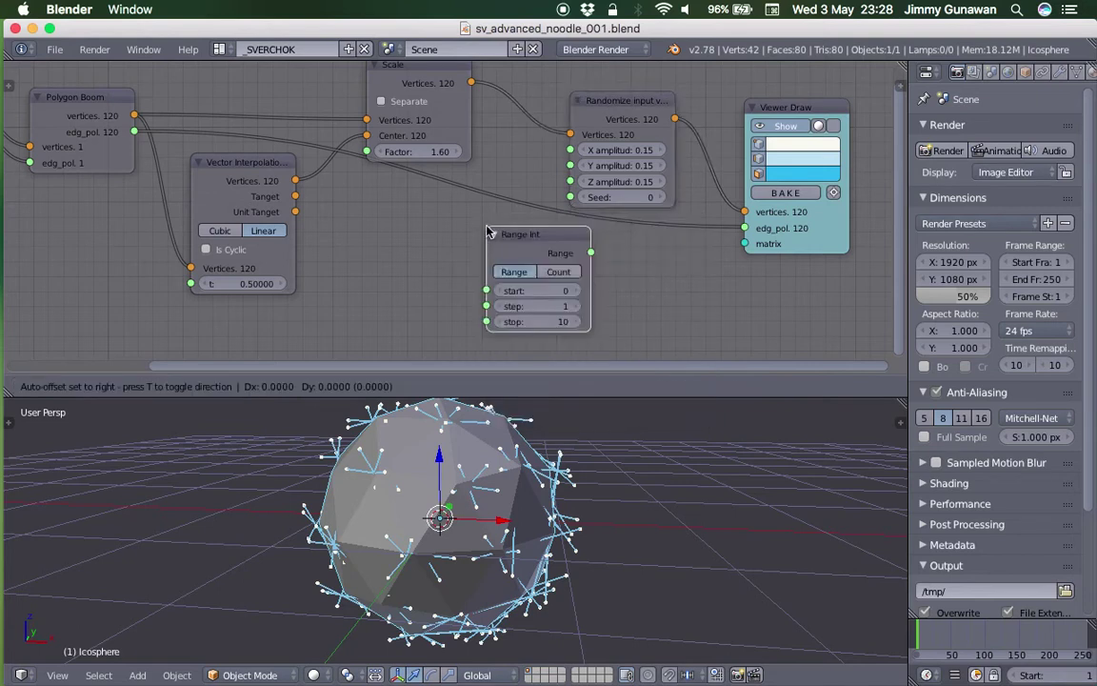
left_click(447, 241)
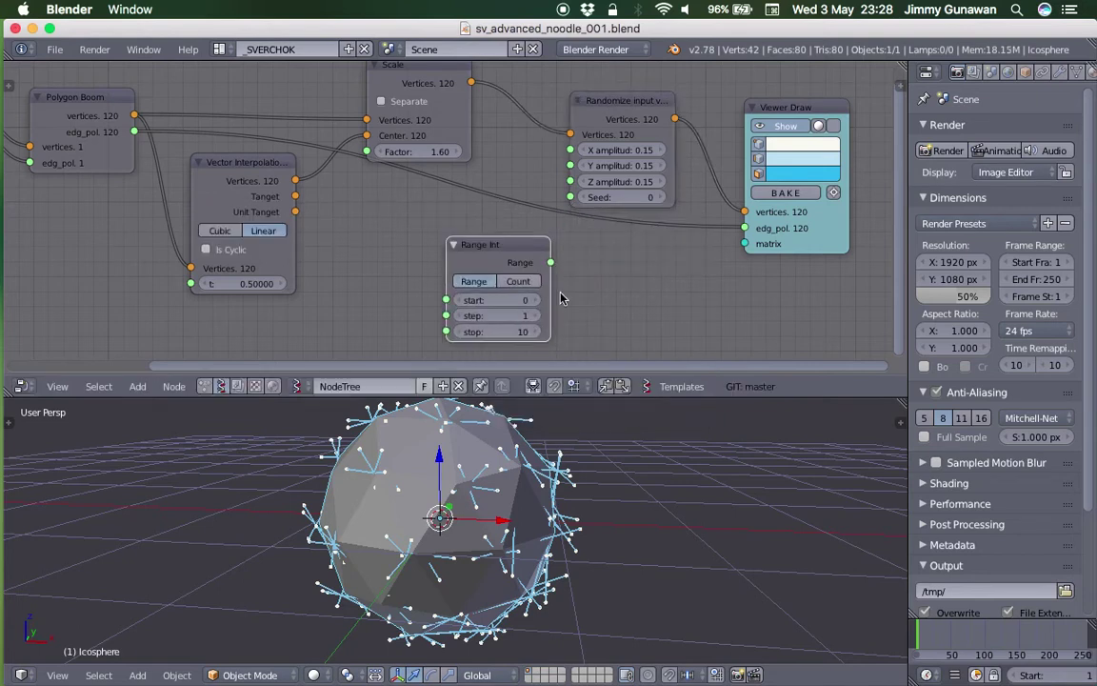
Step: Set Range Int to Count mode with a count of 120 and link its Range output to Randomize's Seed input
key("Return")
key("ctrl+s")
left_click(503, 328)
left_click_drag(551, 262, 570, 197)
left_click_drag(517, 239, 490, 239)
Step: Set the Randomize node's X, Y and Z amplitudes to 0.05 and save the file
middle_click_drag(630, 527, 656, 325)
mouse_move(633, 149)
left_mouse_down()
mouse_move(634, 181)
mouse_move(632, 149)
left_mouse_up()
type("0.02")
key("Return")
type("0.05")
key("Return")
middle_click_drag(530, 505, 485, 492)
key("ctrl+s")
left_click(484, 491)
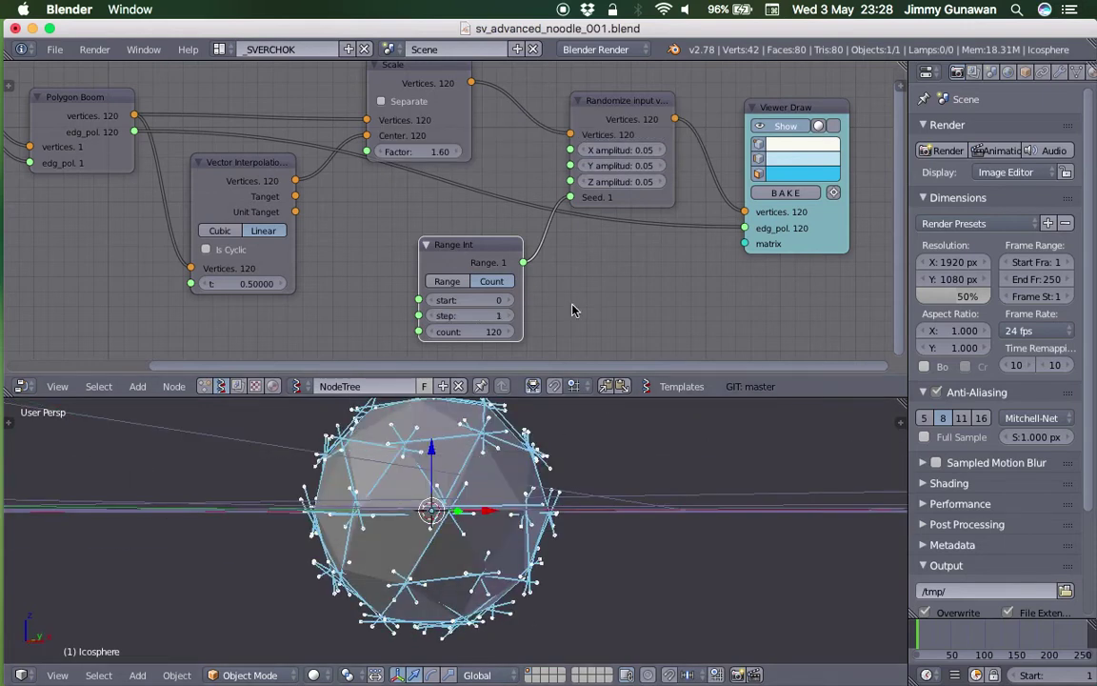
Step: Adjust the Range Int node's start value to vary the random seeds, and save the file
left_click_drag(481, 300, 487, 296)
middle_click_drag(562, 462, 500, 527)
key("ctrl+s")
left_click(500, 525)
Step: Move Viewer Draw farther from the Randomize node to leave a gap for another node, and save the file
middle_click_drag(623, 302, 375, 337)
left_click_drag(575, 272, 750, 258)
key("ctrl+s")
left_click(743, 260)
Step: Insert a Vector Interpolation node on the vertices link between the Randomize node and Viewer Draw
middle_click_drag(551, 153, 519, 181)
key("alt+space")
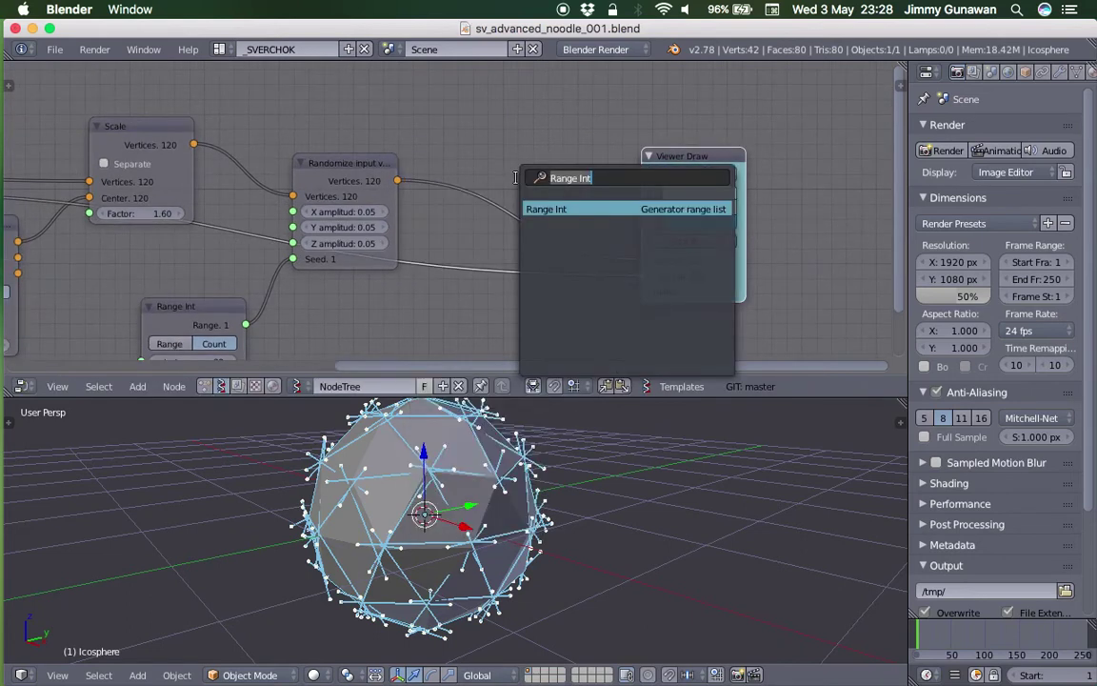
type("inter")
key("Down")
key("Down")
key("Down")
key("Down")
key("Down")
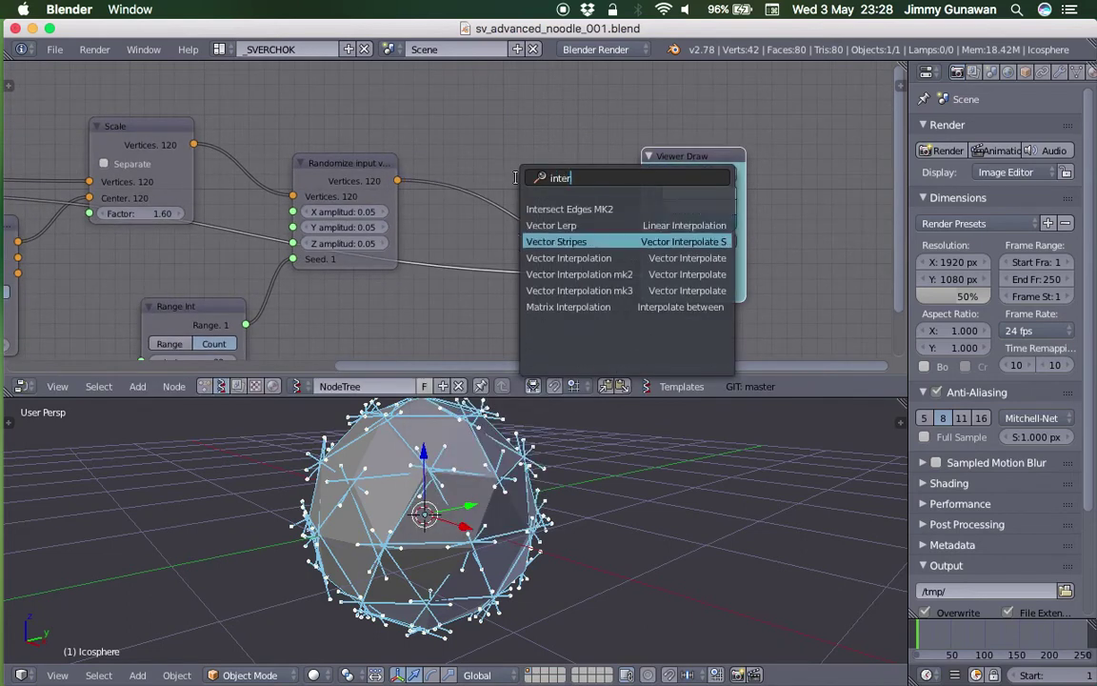
key("Return")
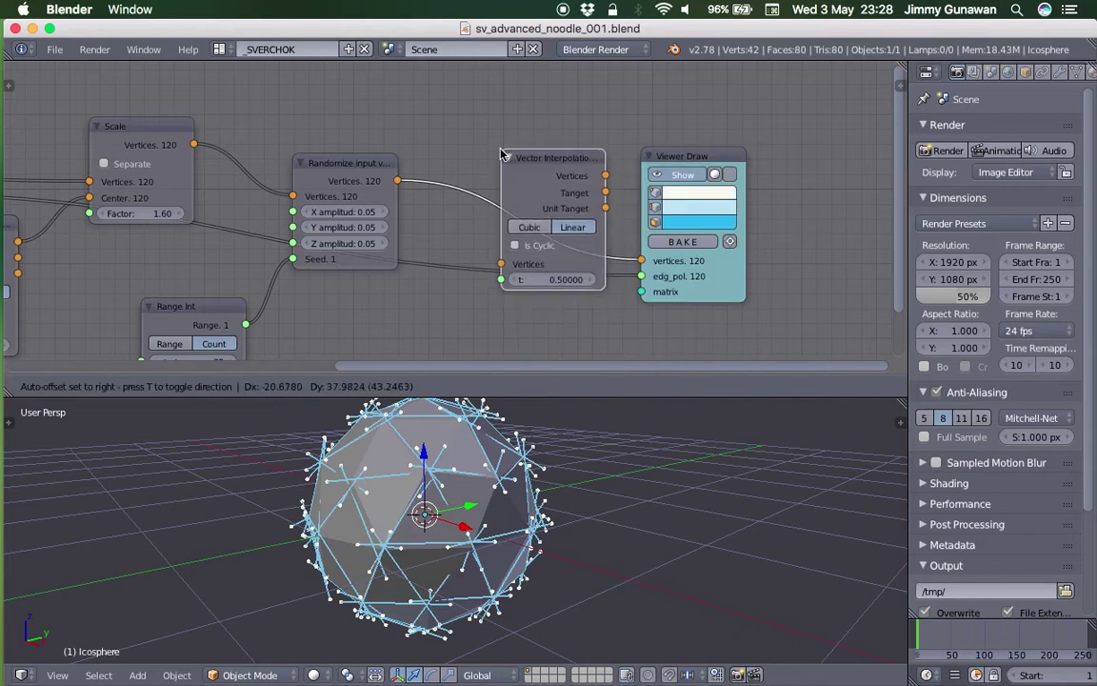
left_click(478, 152)
middle_click_drag(382, 185, 404, 209)
left_click_drag(358, 182, 336, 161)
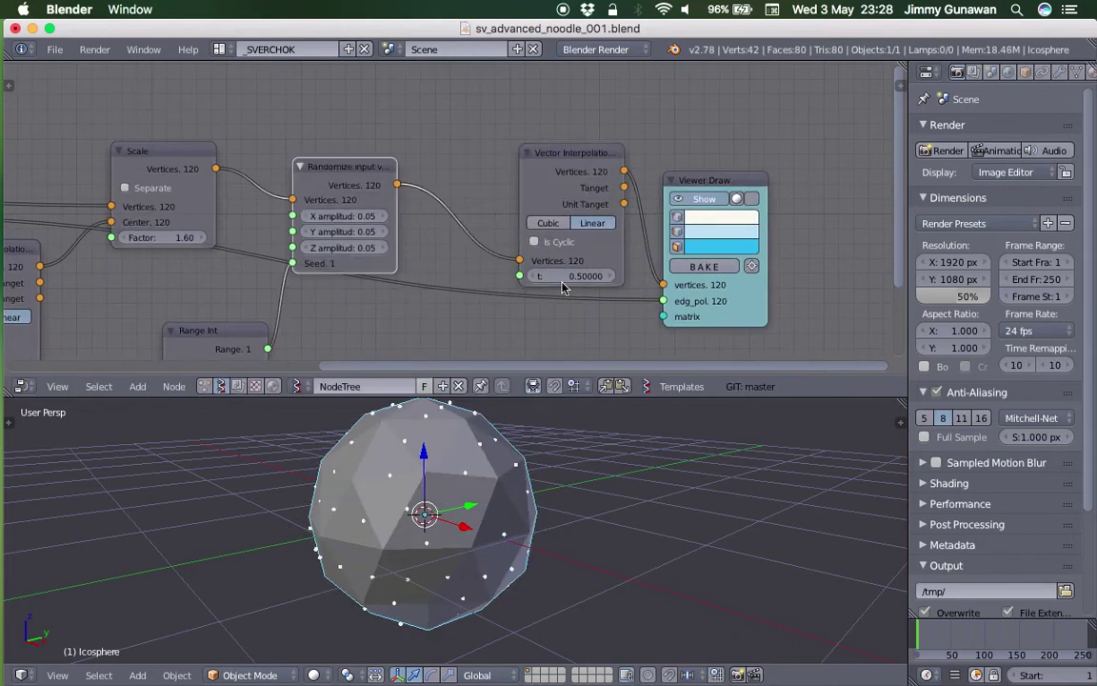
Step: Add a Range Float node above the link between Randomize and the second Vector Interpolation node
middle_click_drag(501, 237, 551, 261)
key("alt+space")
type("rang")
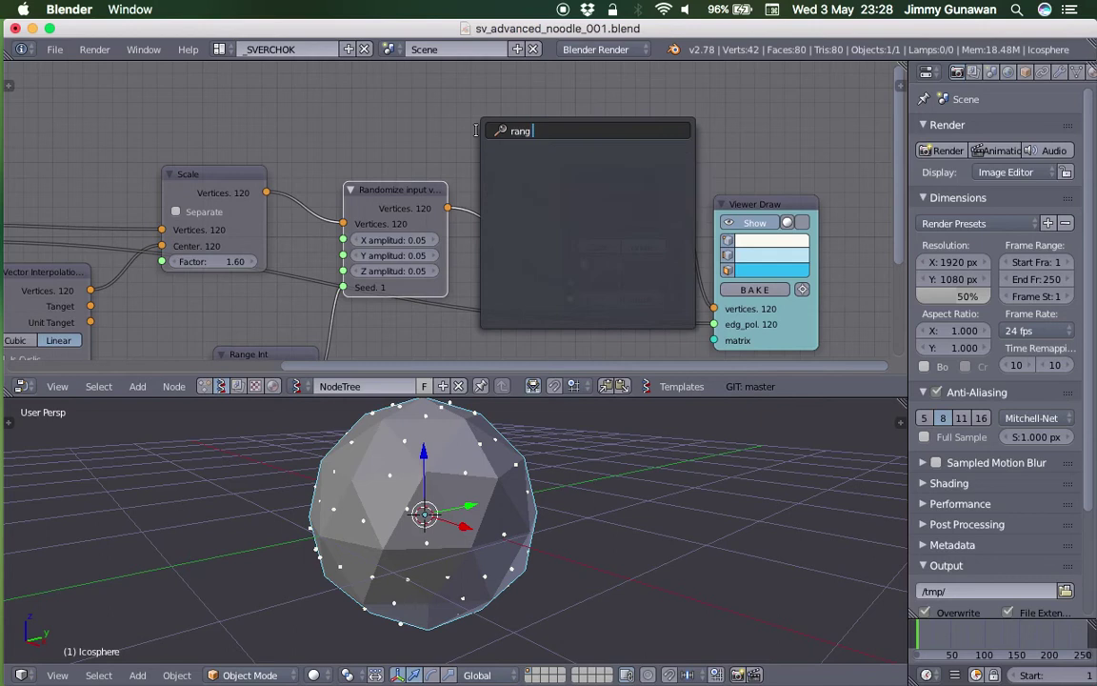
key("Down")
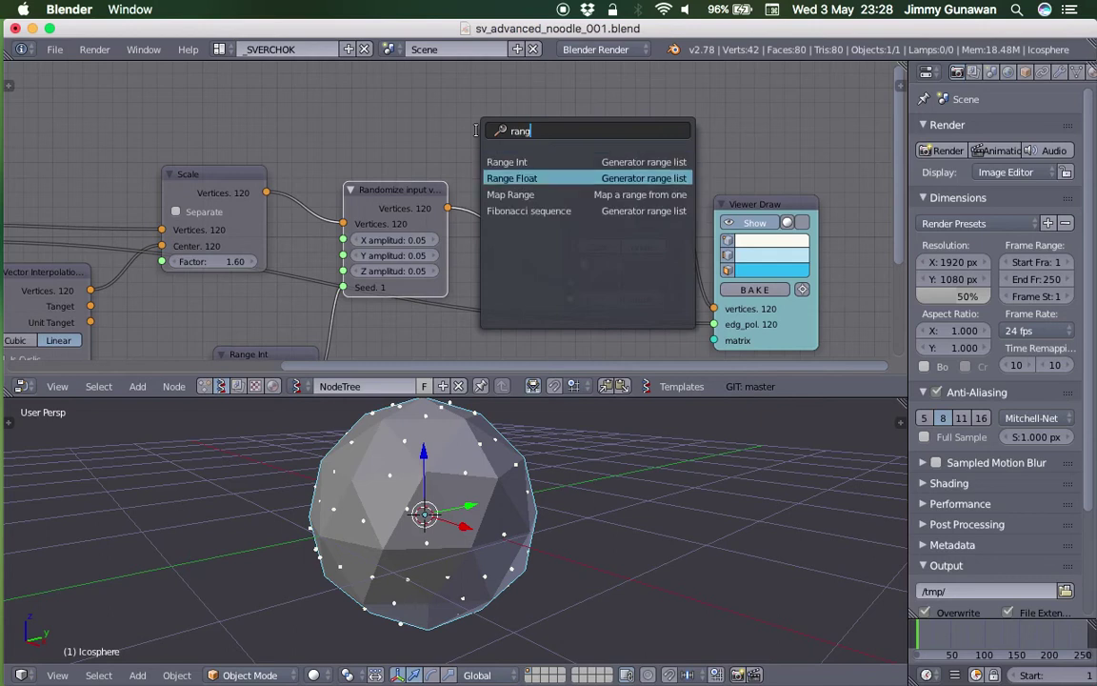
key("Return")
left_click(457, 77)
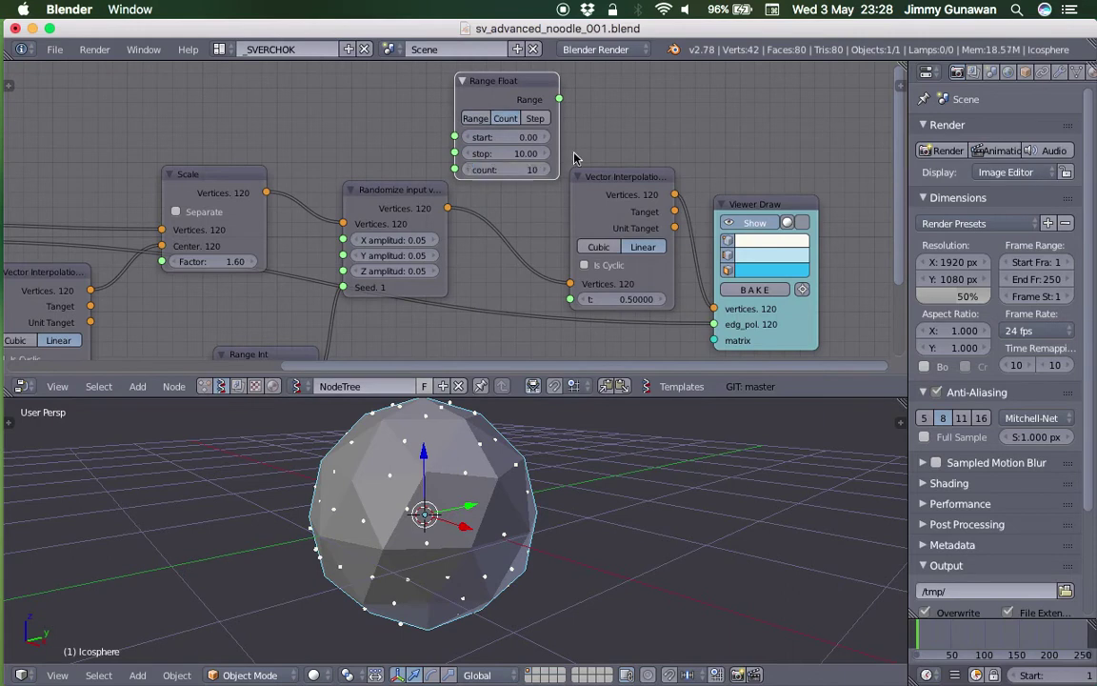
Step: Set Range Float's stop to 1.00 and link its Range output to the second Vector Interpolation's t input
key("g")
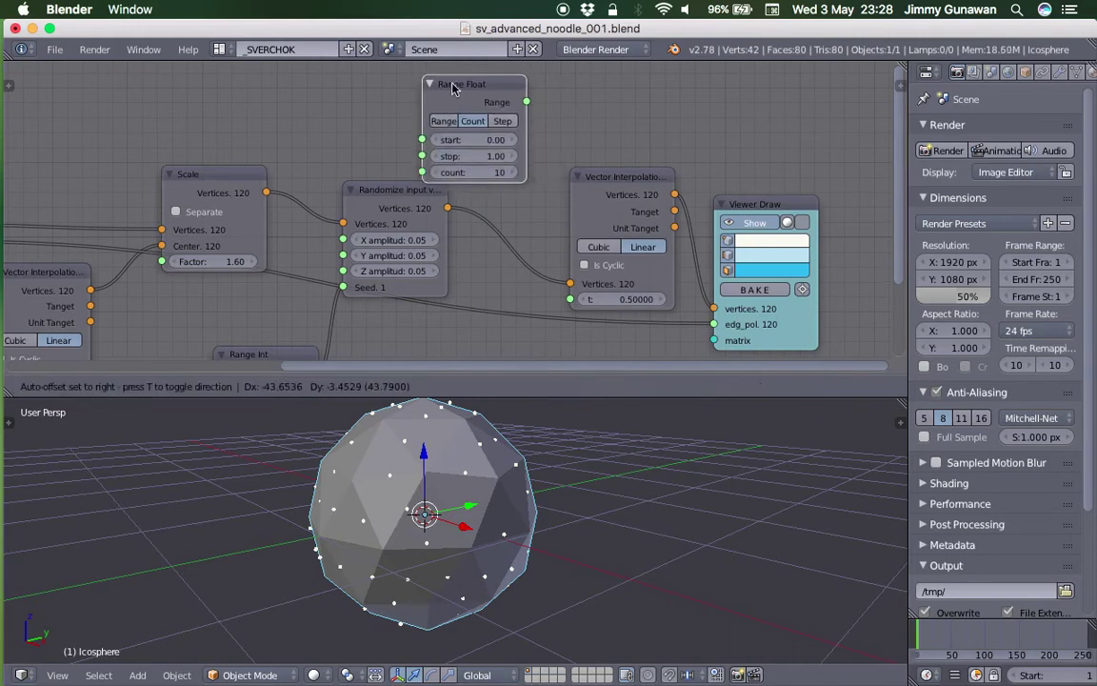
left_click(525, 153)
left_click_drag(510, 98, 570, 299)
Step: Set the Range Float node's count to 20 and save the file
middle_click_drag(475, 162, 457, 168)
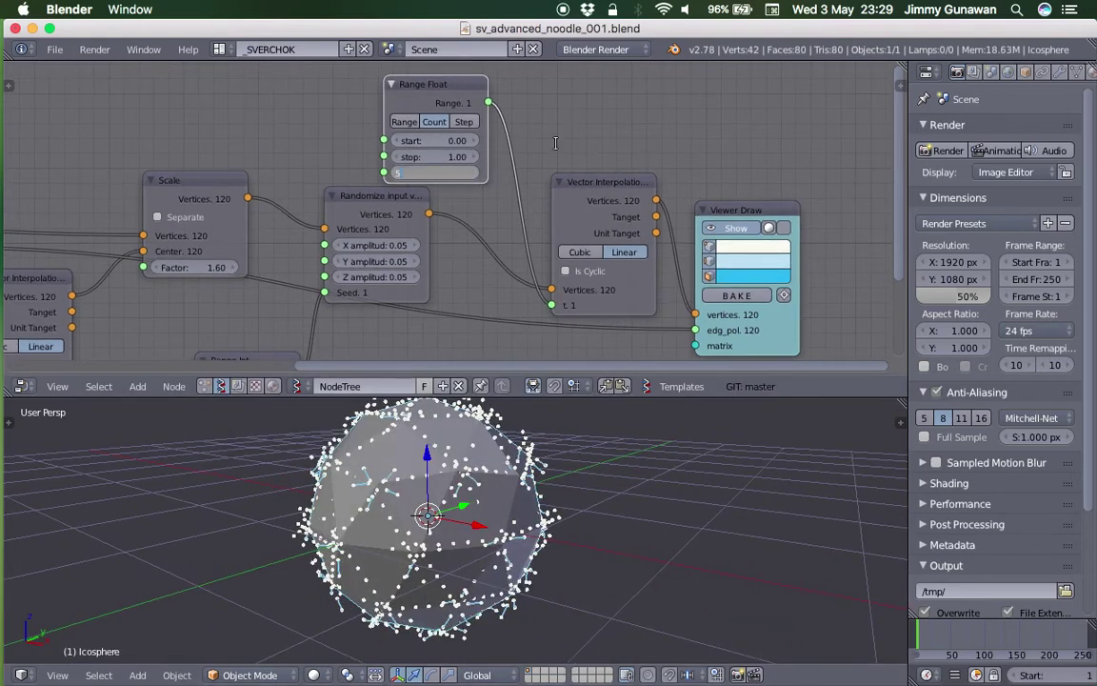
key("Return")
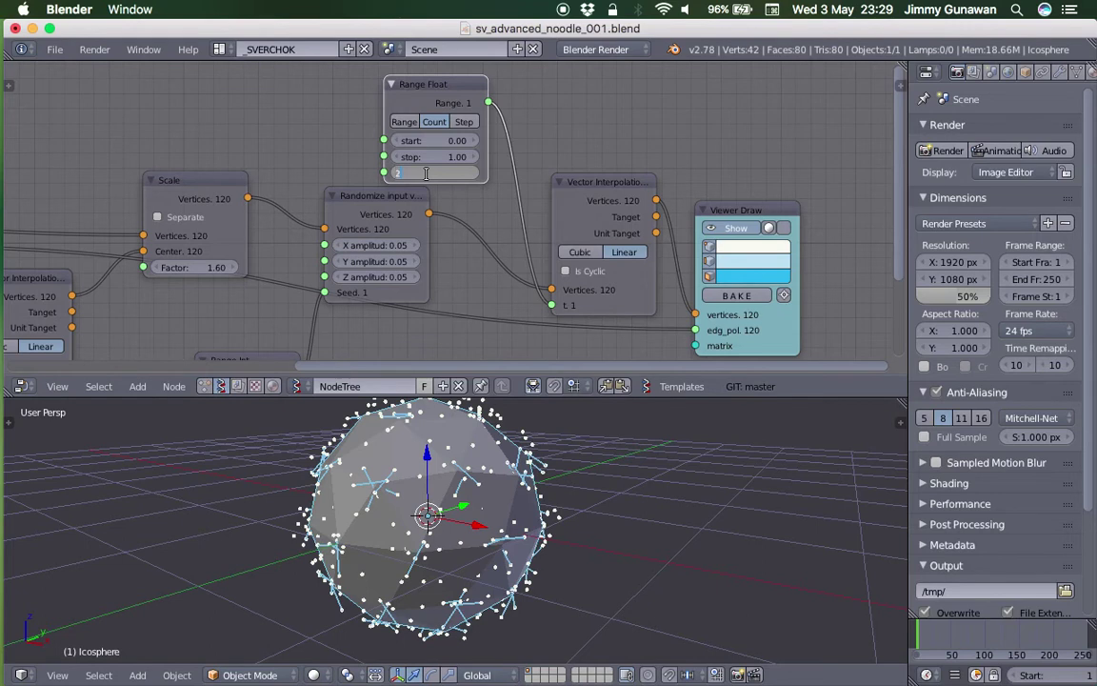
type("20")
key("Return")
key("ctrl+s")
key("Return")
Step: Shift the second Vector Interpolation node slightly and move Viewer Draw lower to make room for another viewer
middle_click_drag(572, 533, 573, 464)
scroll(570, 476, "up", 5)
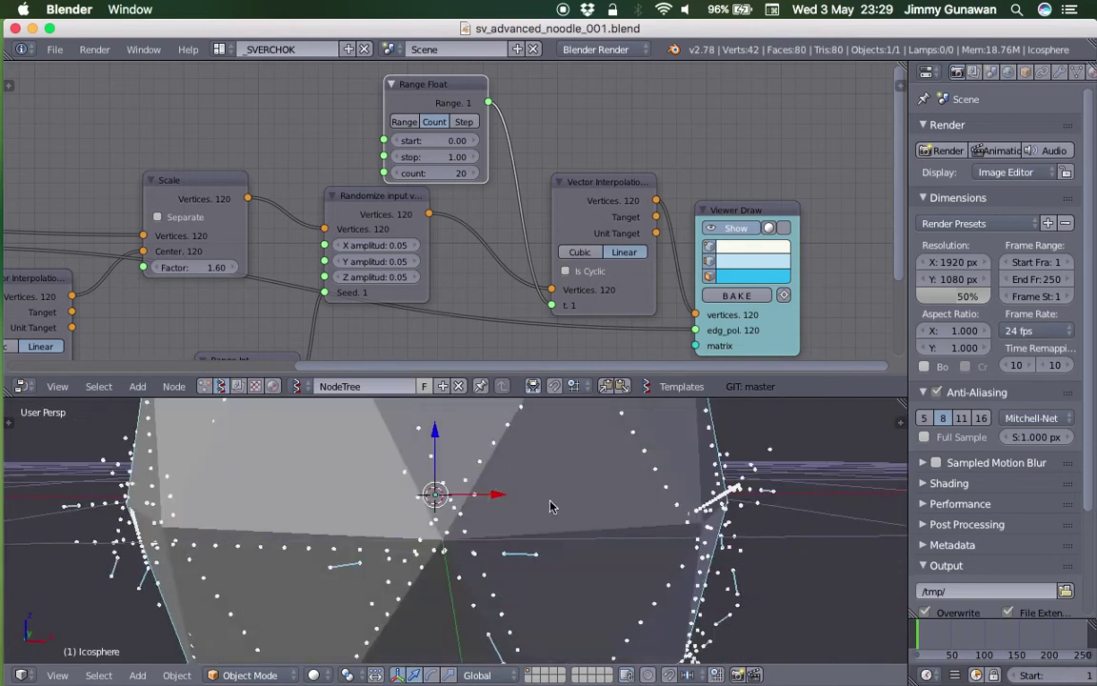
scroll(551, 505, "down", 3)
middle_click_drag(519, 510, 425, 492)
scroll(560, 339, "down", 2)
middle_click_drag(562, 322, 478, 322)
left_click_drag(494, 190, 475, 172)
left_click_drag(614, 214, 613, 287)
middle_click_drag(680, 187, 661, 184)
Step: Add a Polyline Viewer MK1 node beyond Viewer Draw
key("alt+space")
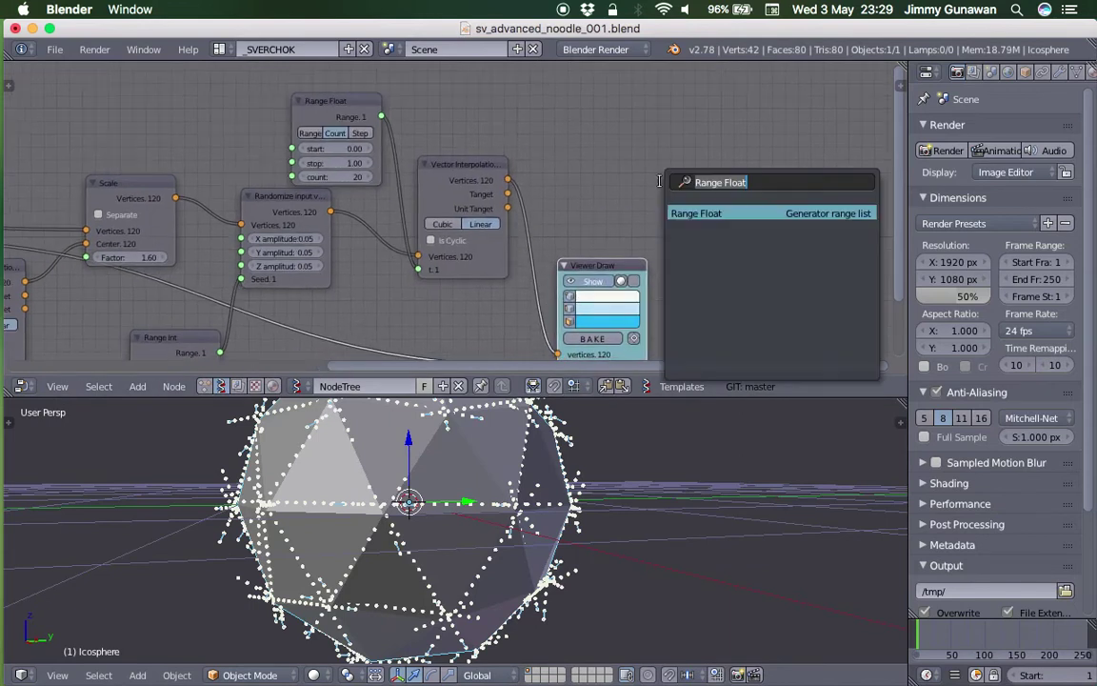
key("BackSpace")
type("polyli")
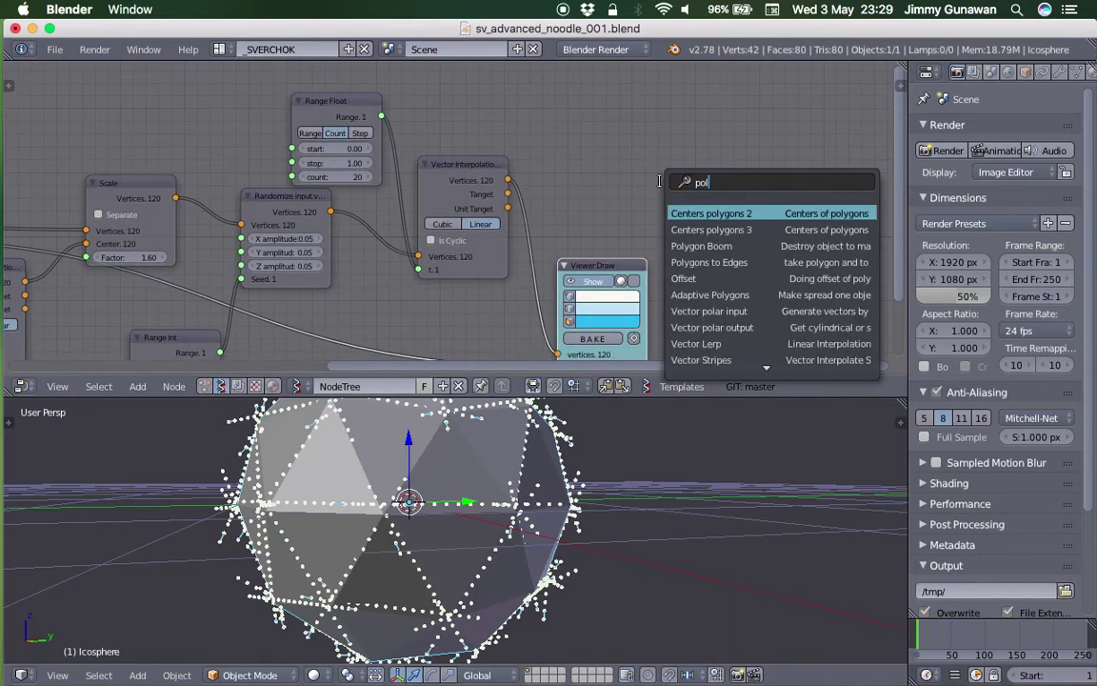
key("Return")
left_click(672, 140)
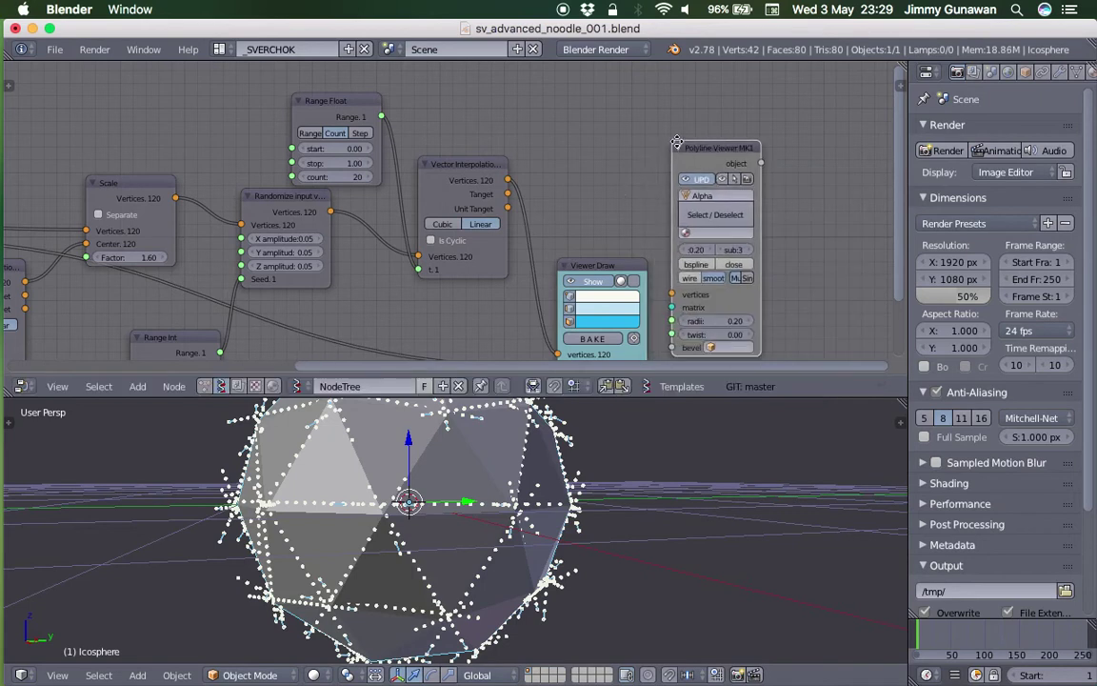
Step: Widen the Polyline Viewer MK1 node so its options are readable and switch it from Multi to Single
middle_click_drag(731, 216, 618, 203)
scroll(618, 203, "up", 1)
scroll(617, 207, "up", 1)
left_click_drag(709, 234, 776, 233)
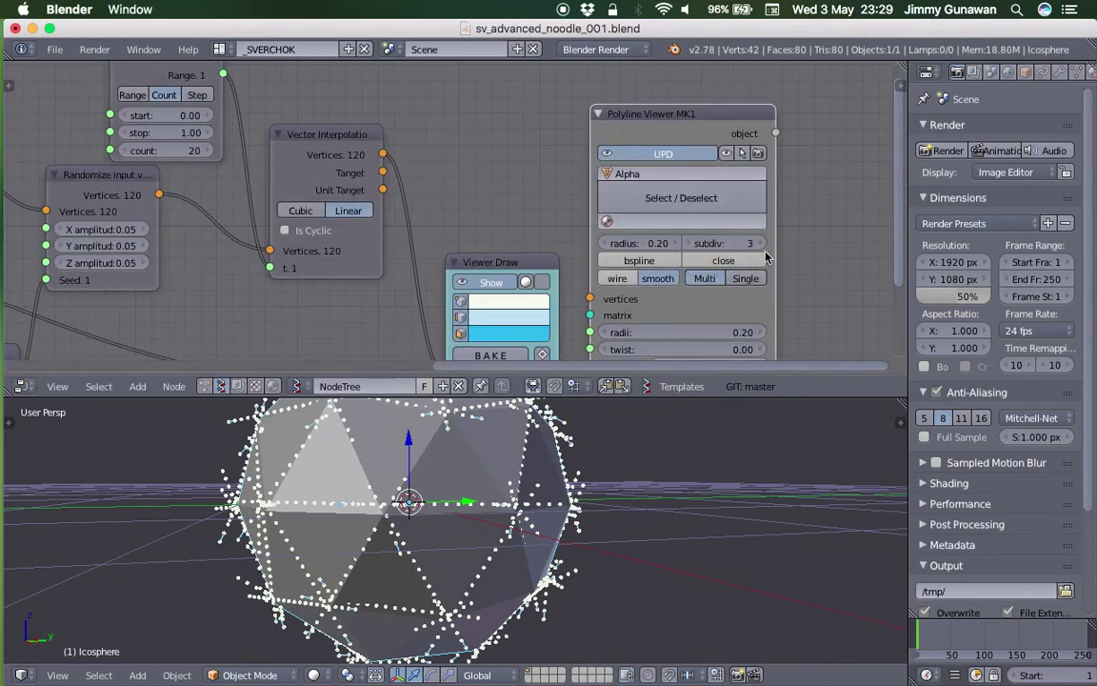
left_click_drag(784, 396, 793, 482)
scroll(467, 576, "down", 4)
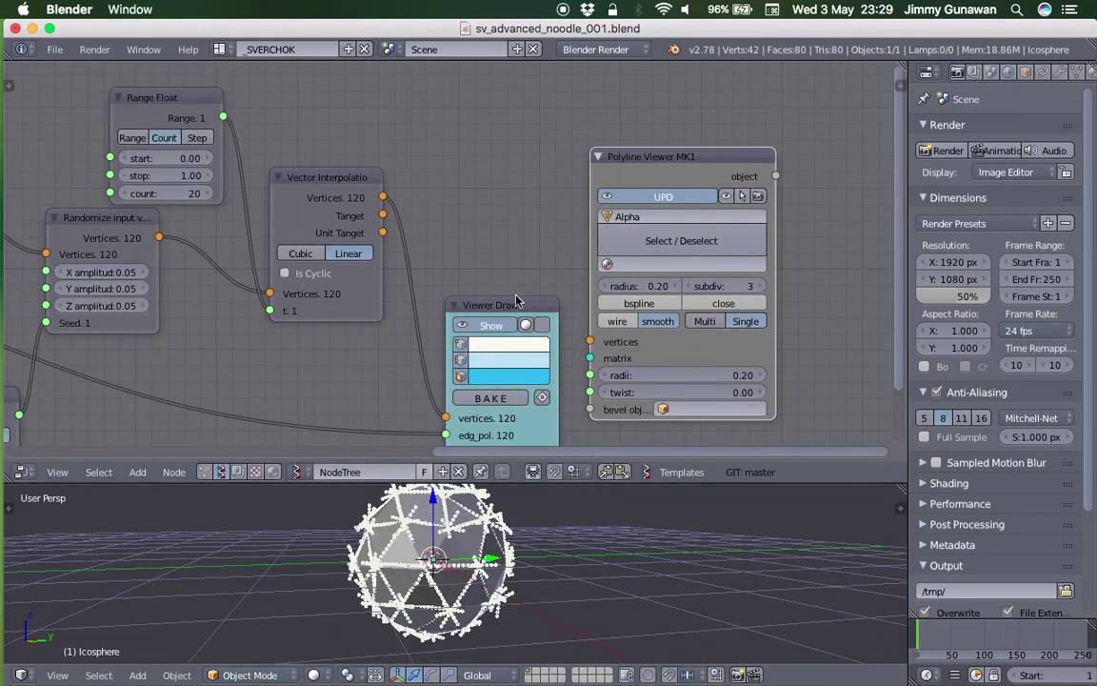
left_click_drag(620, 175, 634, 154)
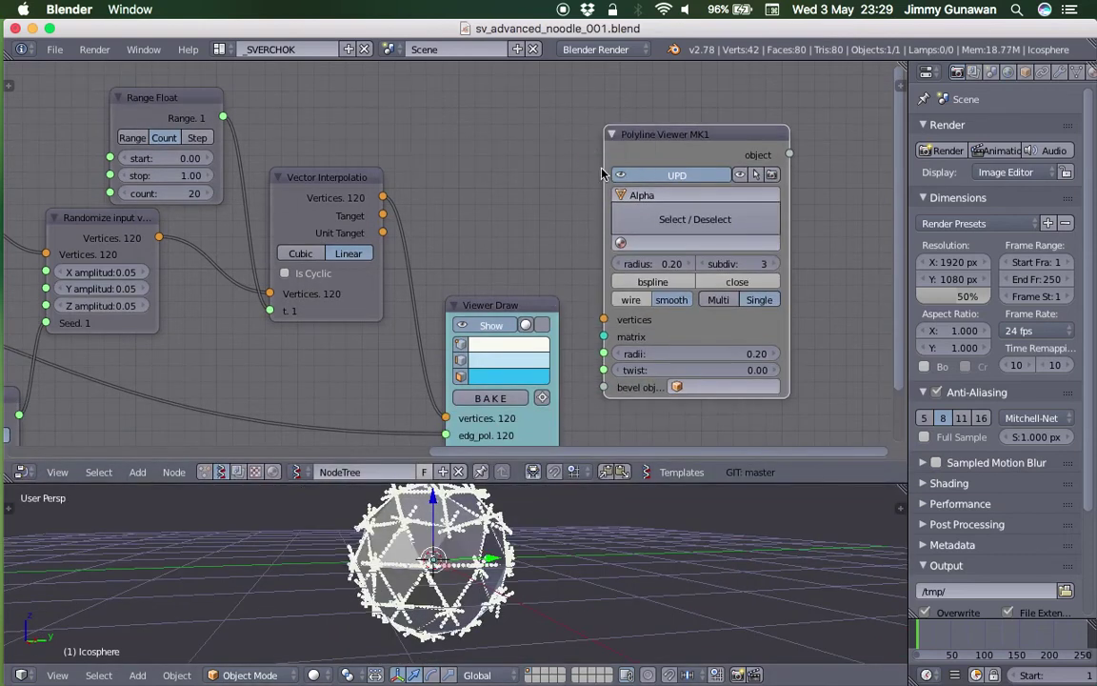
Step: Link the second Vector Interpolation's Vertices output to Polyline Viewer's vertices input and enlarge the 3D view
left_click_drag(349, 183, 603, 319)
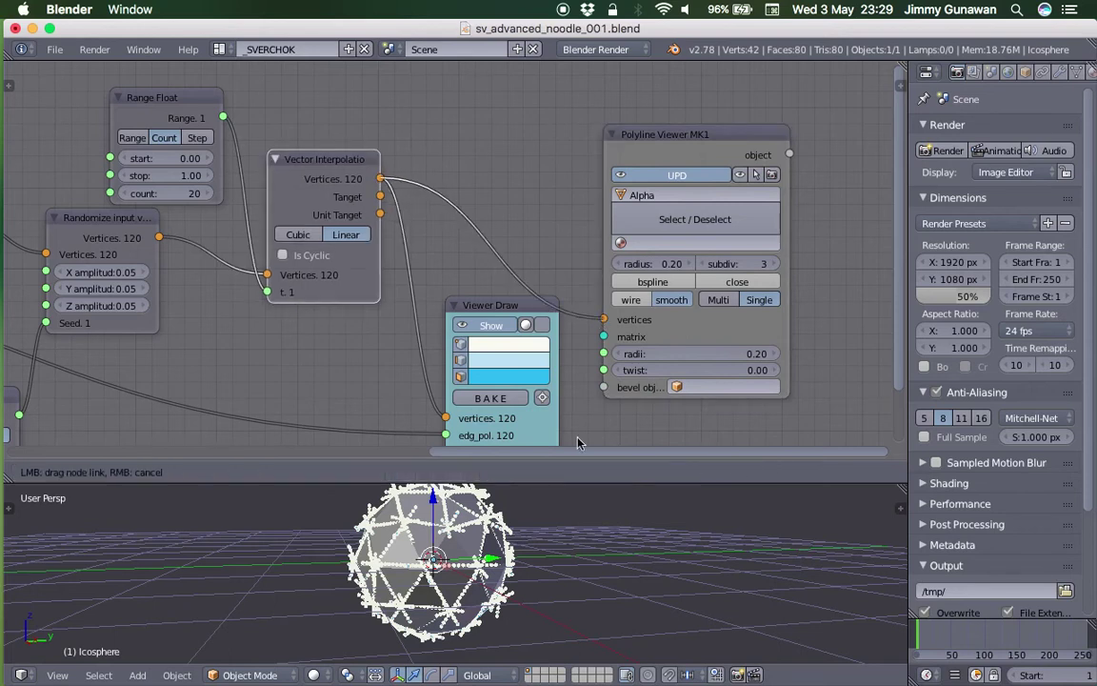
middle_click_drag(597, 524, 535, 497)
left_click_drag(536, 485, 536, 352)
middle_click_drag(514, 457, 474, 478)
middle_click_drag(580, 225, 574, 216)
middle_click_drag(664, 269, 649, 242)
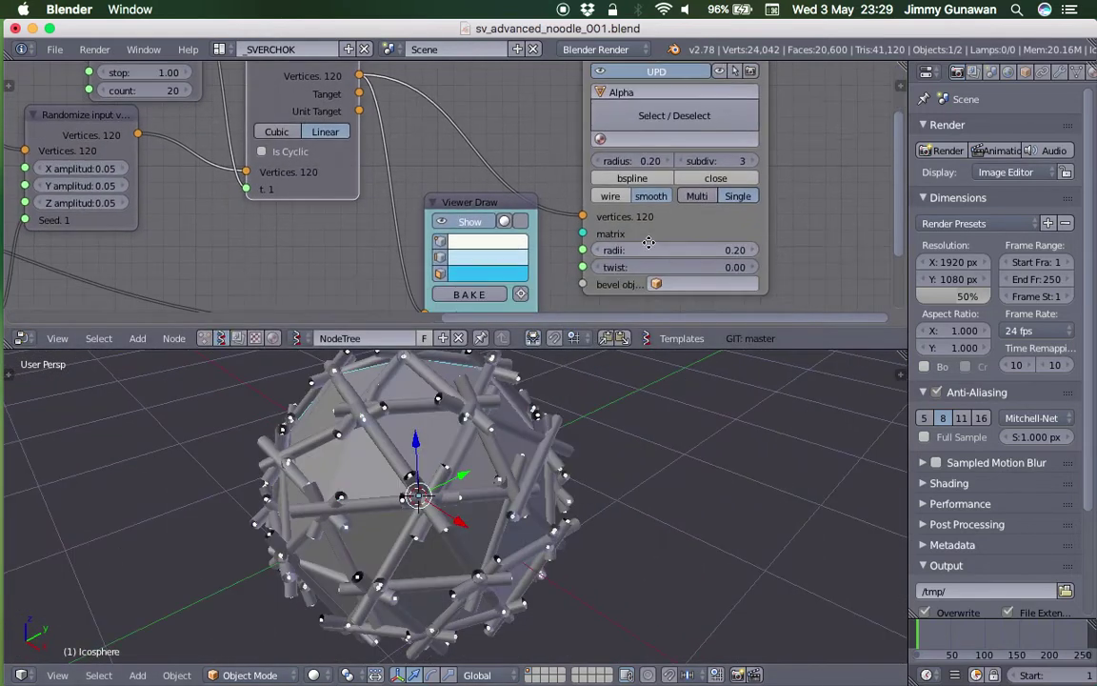
Step: Set the Polyline Viewer's radii to 0.10
left_click(665, 247)
type(".1")
key("Return")
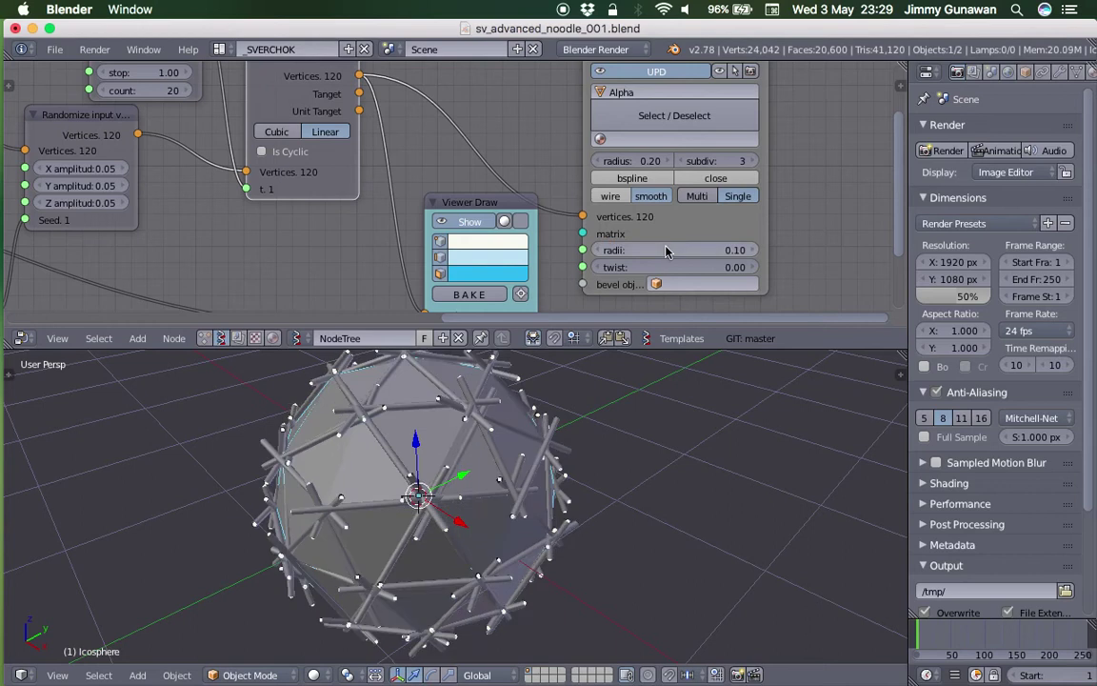
Step: Move Viewer Draw and Polyline Viewer apart to free space after Vector Interpolation, and save the file
left_click_drag(479, 207, 456, 293)
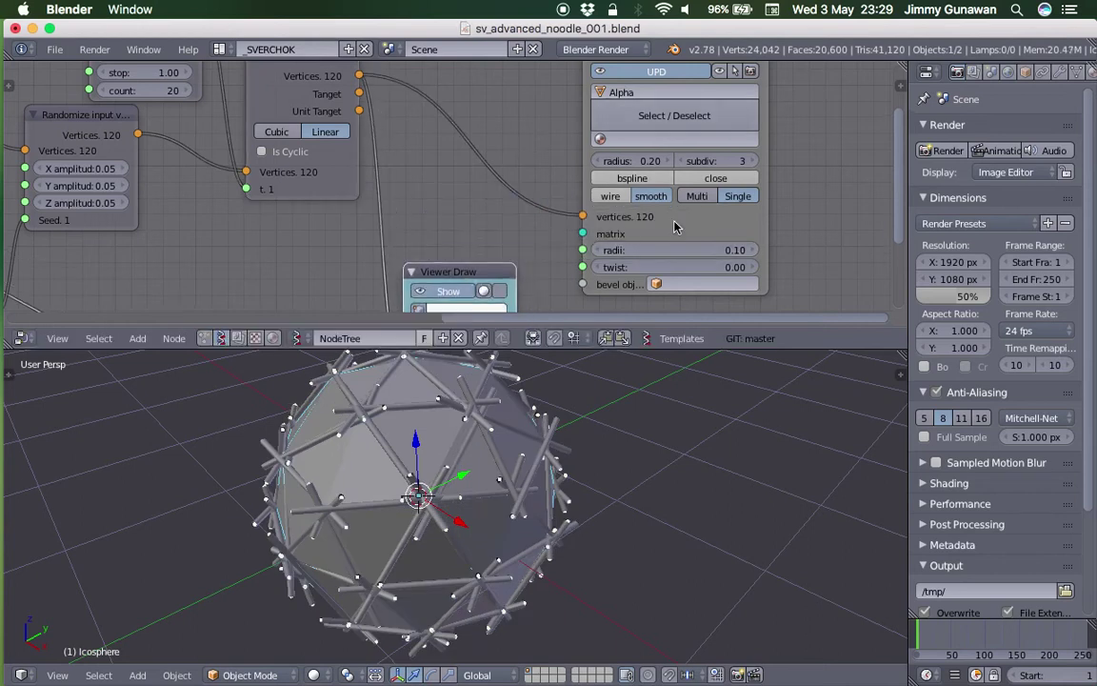
left_click_drag(682, 222, 802, 242)
middle_click_drag(602, 202, 606, 221)
key("ctrl+s")
left_click(553, 185)
Step: Insert a second Randomize input vertices node on the link between Vector Interpolation and Polyline Viewer
key("shift+a")
left_click(577, 134)
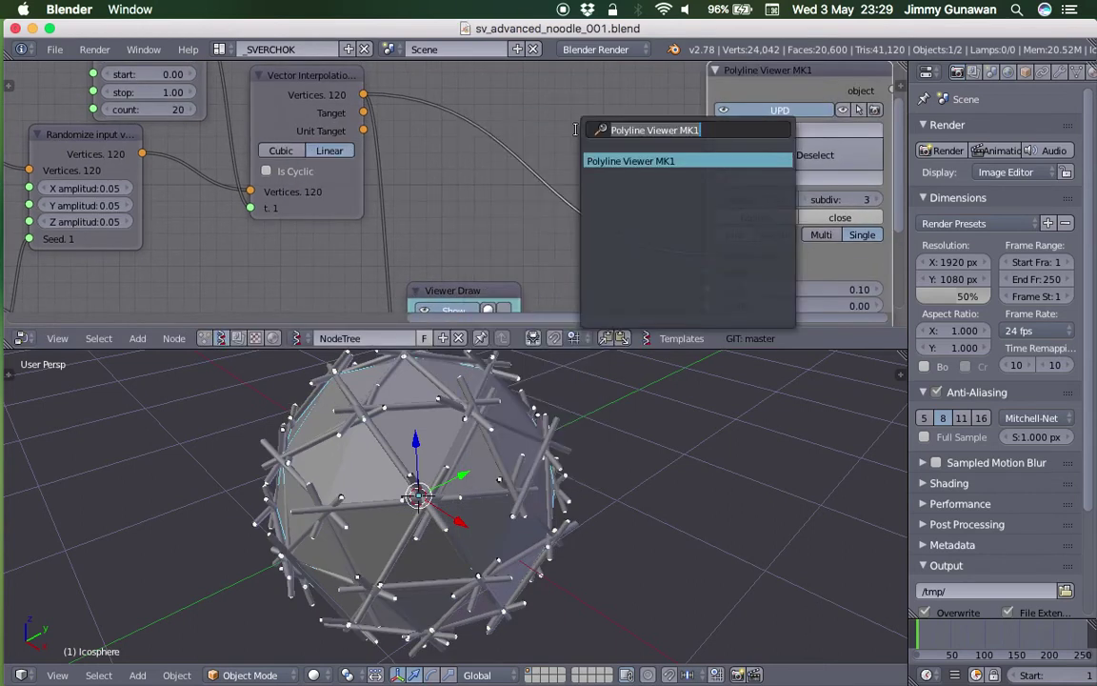
key("BackSpace")
type("random")
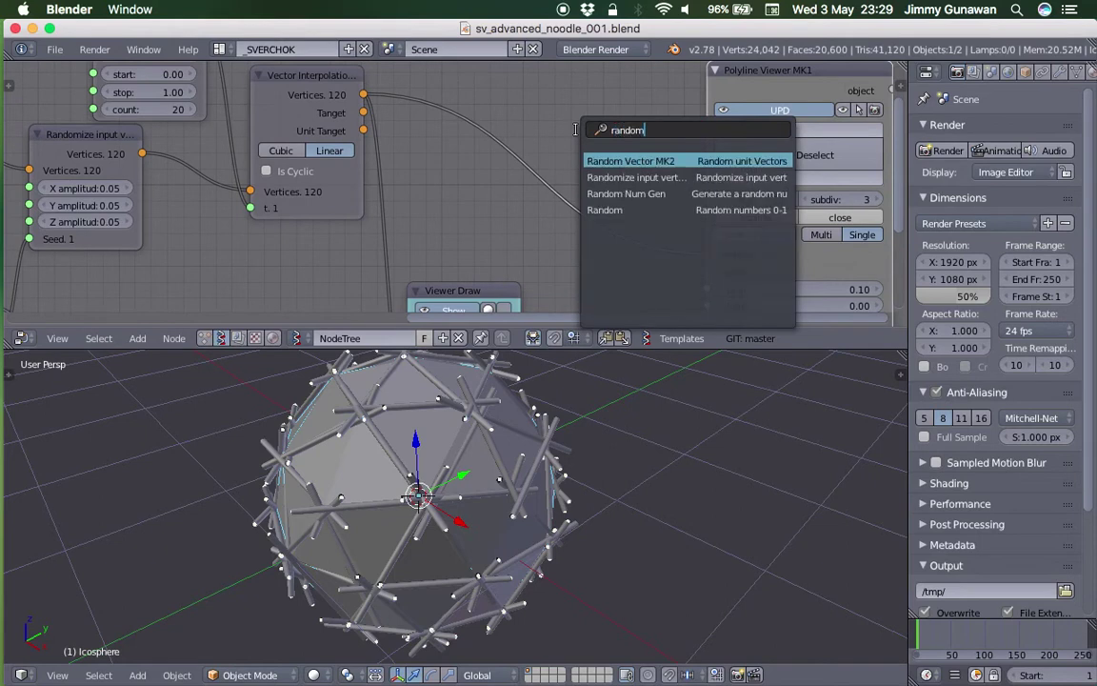
key("Down")
key("Return")
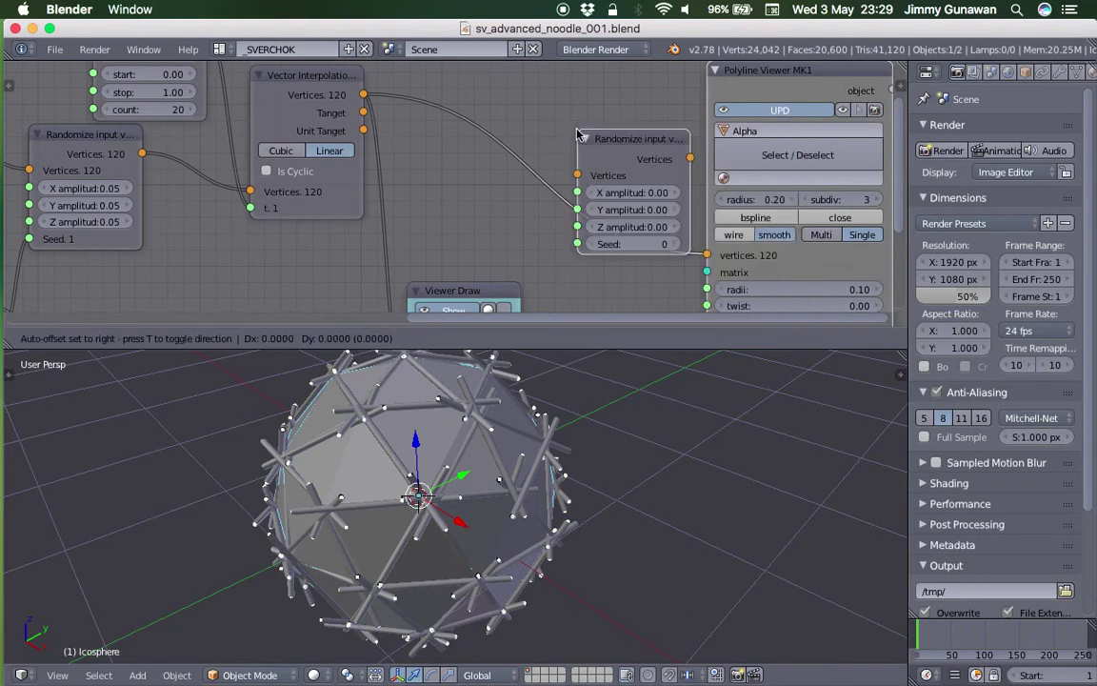
left_click(530, 122)
left_click_drag(575, 131, 527, 138)
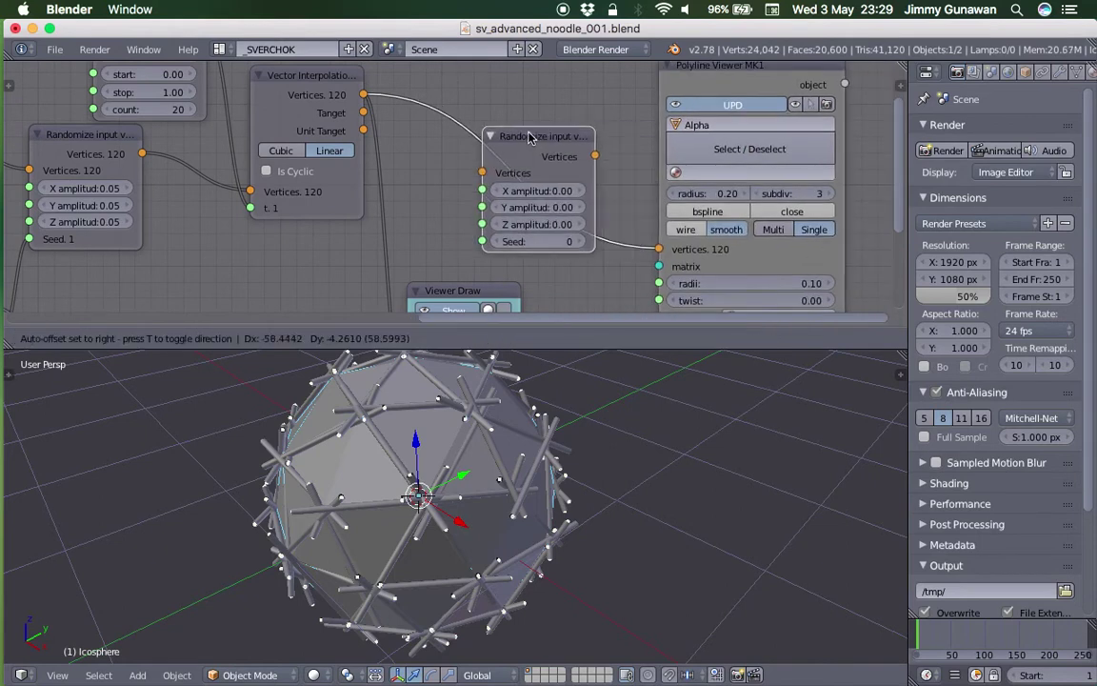
Step: Set the second Randomize node's X, Y and Z amplitudes to 0.10
left_click(537, 190)
type("0.1")
key("Return")
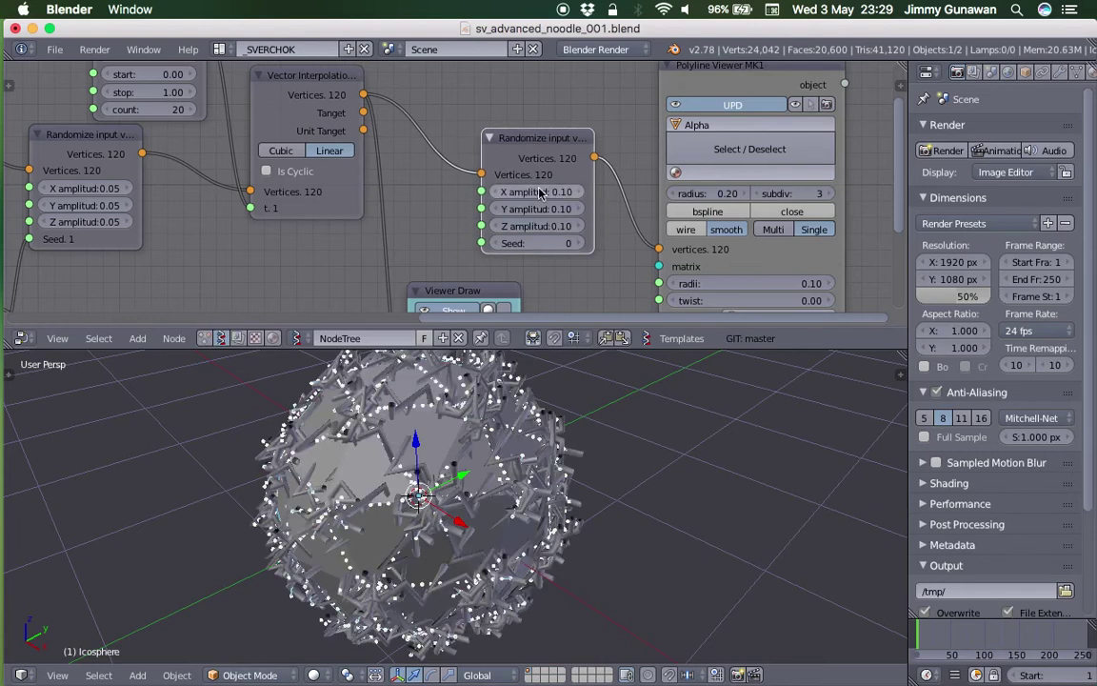
middle_click_drag(402, 414, 455, 401)
Step: Delete the Viewer Draw node and save the file
mouse_move(460, 284)
middle_mouse_down()
mouse_move(467, 216)
mouse_move(454, 217)
mouse_move(473, 236)
middle_mouse_up()
left_click(466, 218)
key("x")
key("ctrl+s")
left_click(454, 239)
Step: Set the second Randomize node's X, Y and Z amplitudes to 0.04
left_click_drag(539, 156, 539, 191)
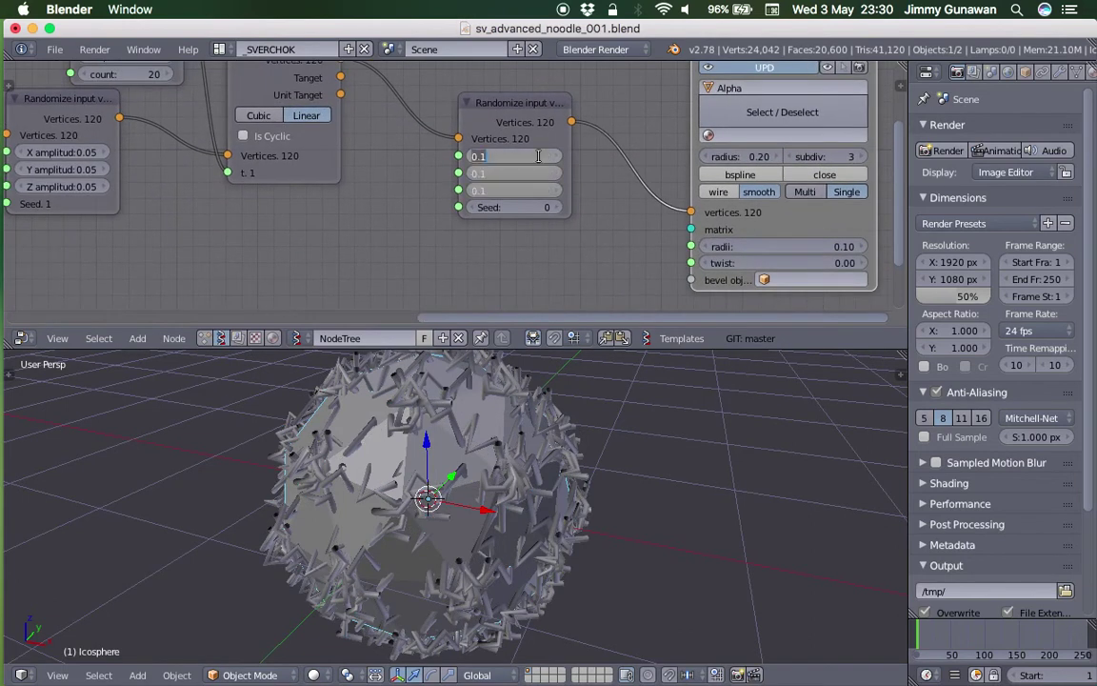
key("Return")
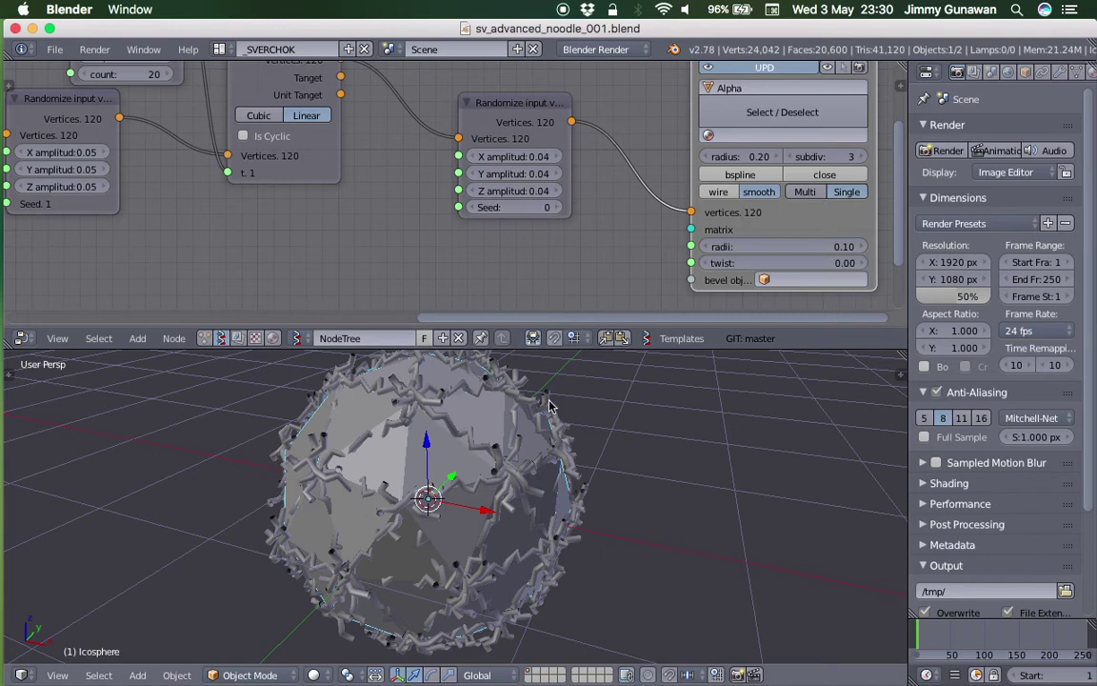
middle_click_drag(447, 400, 498, 416)
middle_click_drag(527, 458, 503, 448)
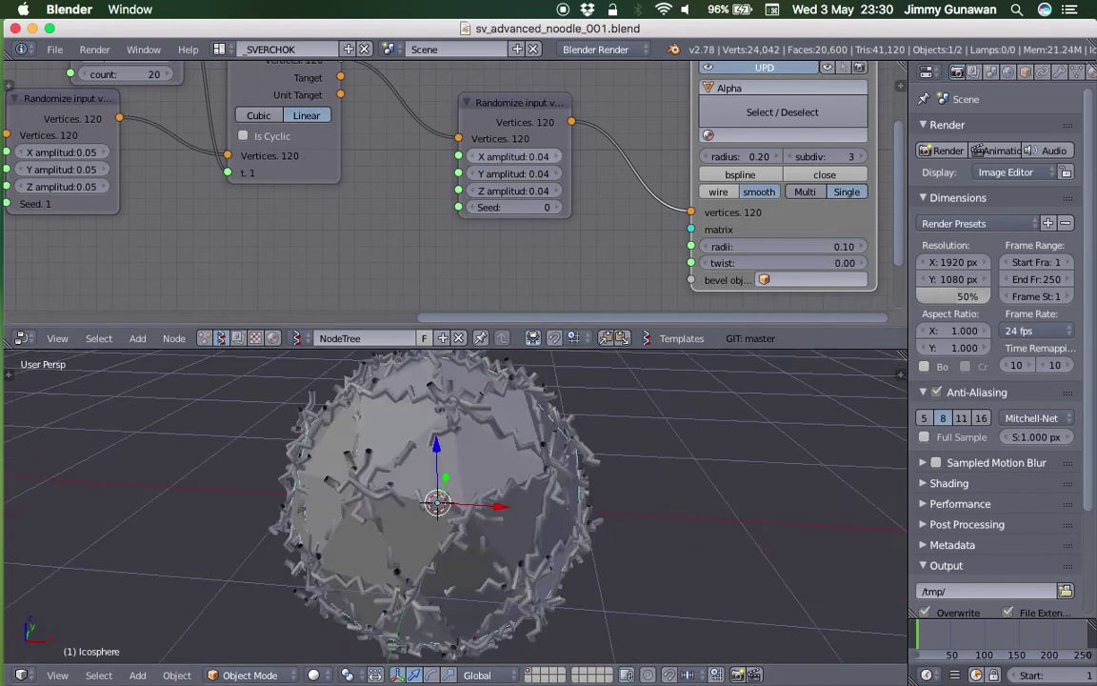
Step: Set the second Randomize node's X, Y and Z amplitudes to 0.01 and save the file
left_click_drag(520, 158, 520, 191)
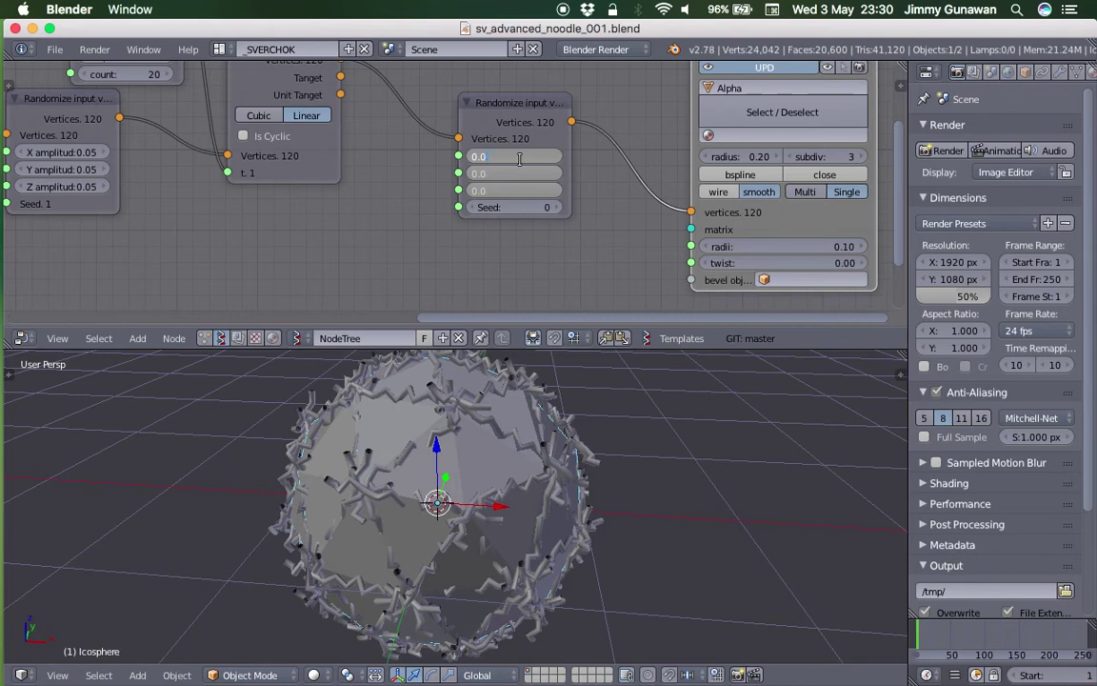
key("Return")
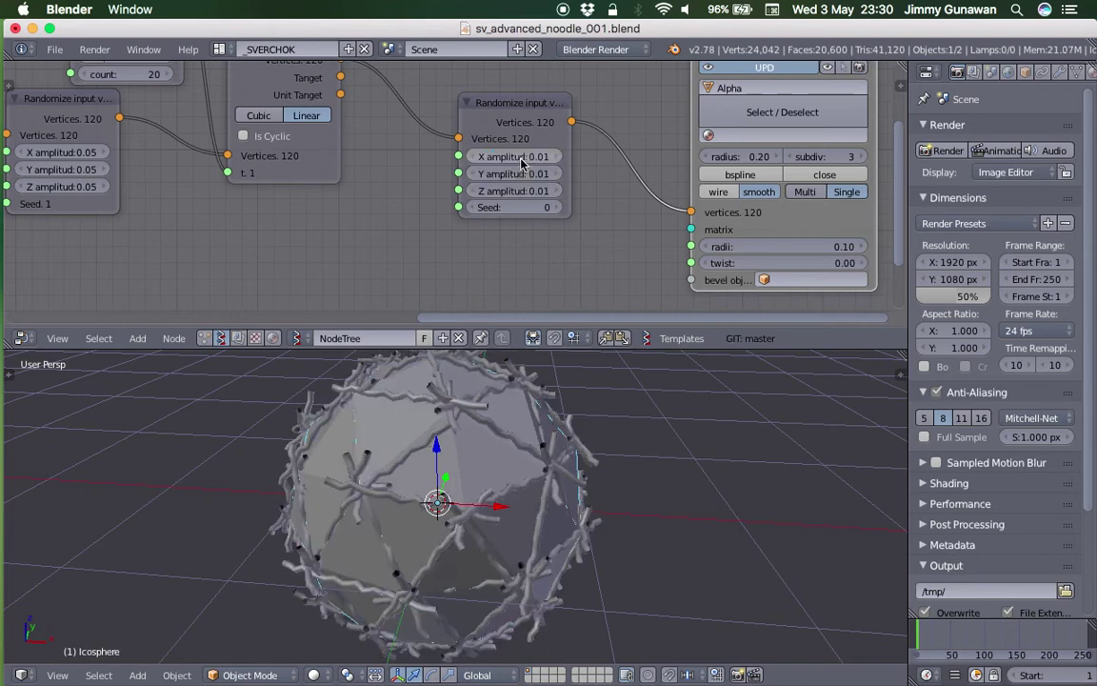
scroll(597, 436, "down", 1)
mouse_move(598, 437)
middle_mouse_down()
mouse_move(601, 397)
mouse_move(583, 421)
middle_mouse_up()
key("ctrl+s")
left_click(583, 421)
Step: Move the original icosphere to layer 2 so only the noodle tubes remain on the visible layer
right_click(541, 479)
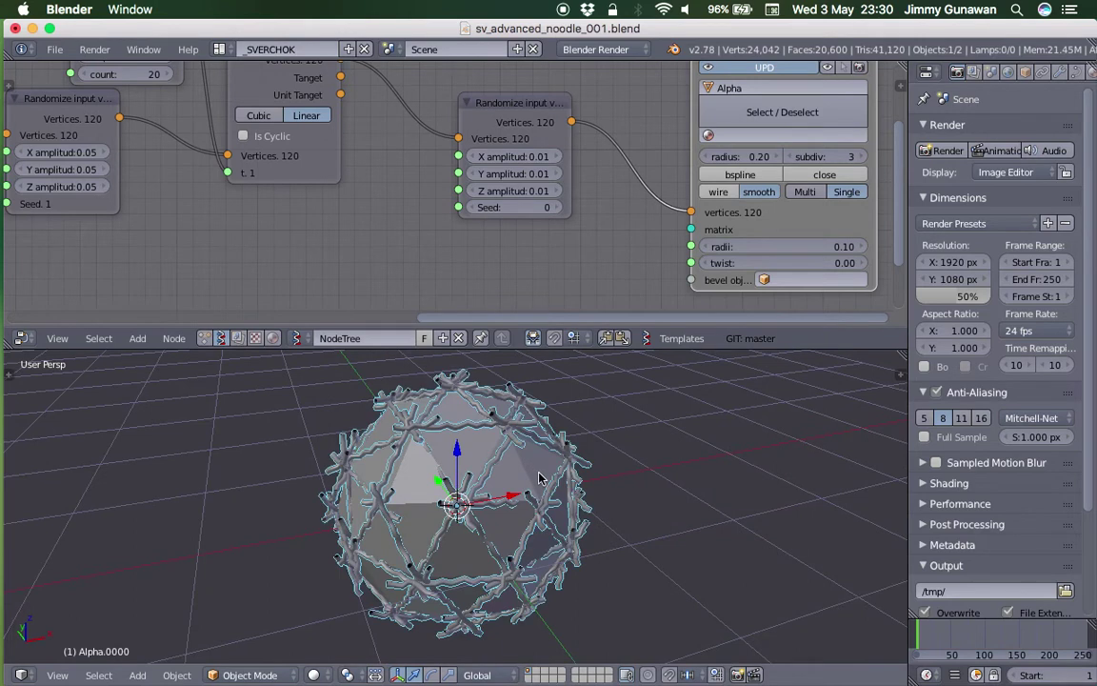
key("m")
right_click(530, 467)
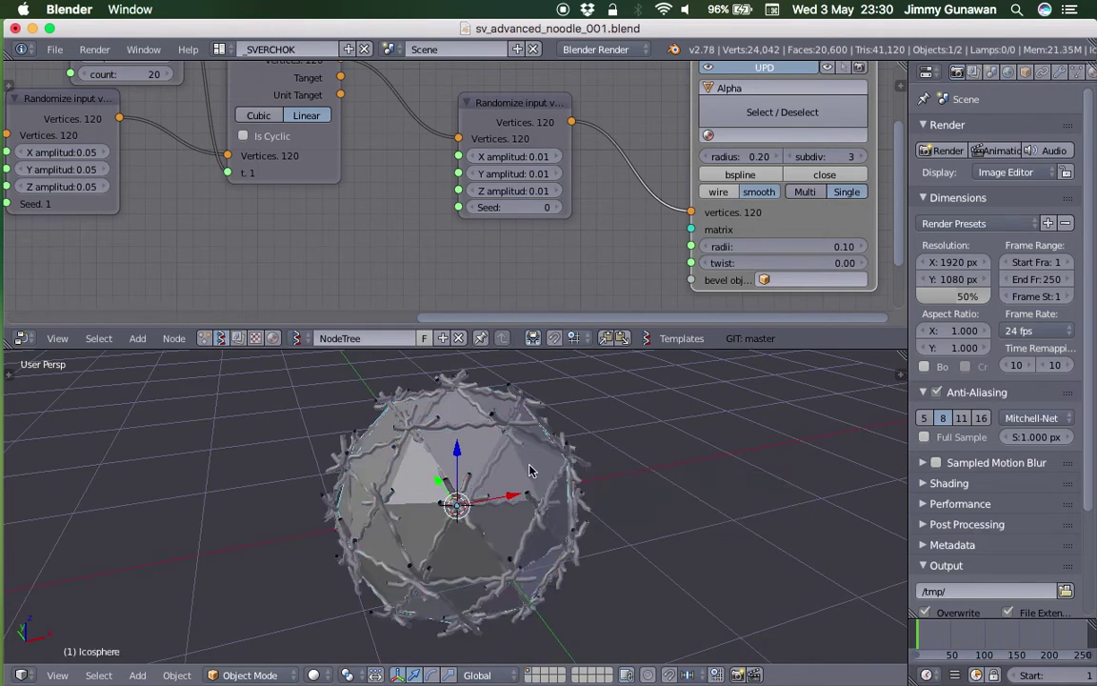
key("m")
key("2")
middle_click_drag(612, 441, 541, 522)
scroll(661, 255, "up", 2)
middle_click_drag(665, 240, 451, 224)
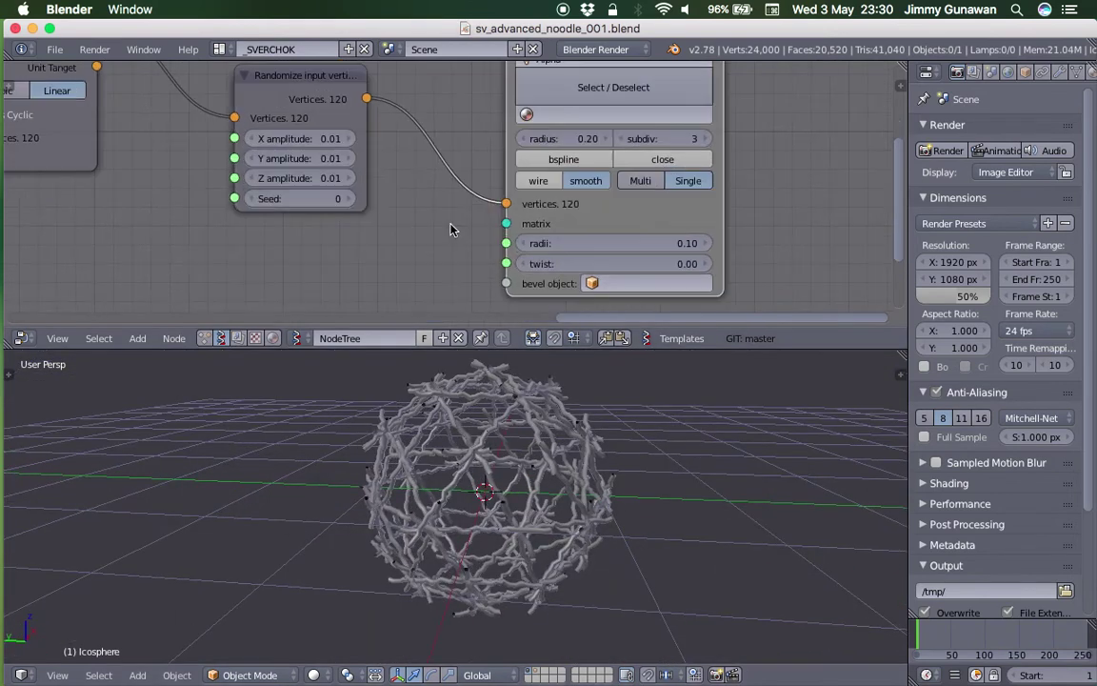
scroll(538, 230, "up", 2)
middle_click_drag(560, 476, 472, 456)
Step: Enlarge the node editor's height and save over the existing blend file
left_click_drag(664, 210, 725, 222)
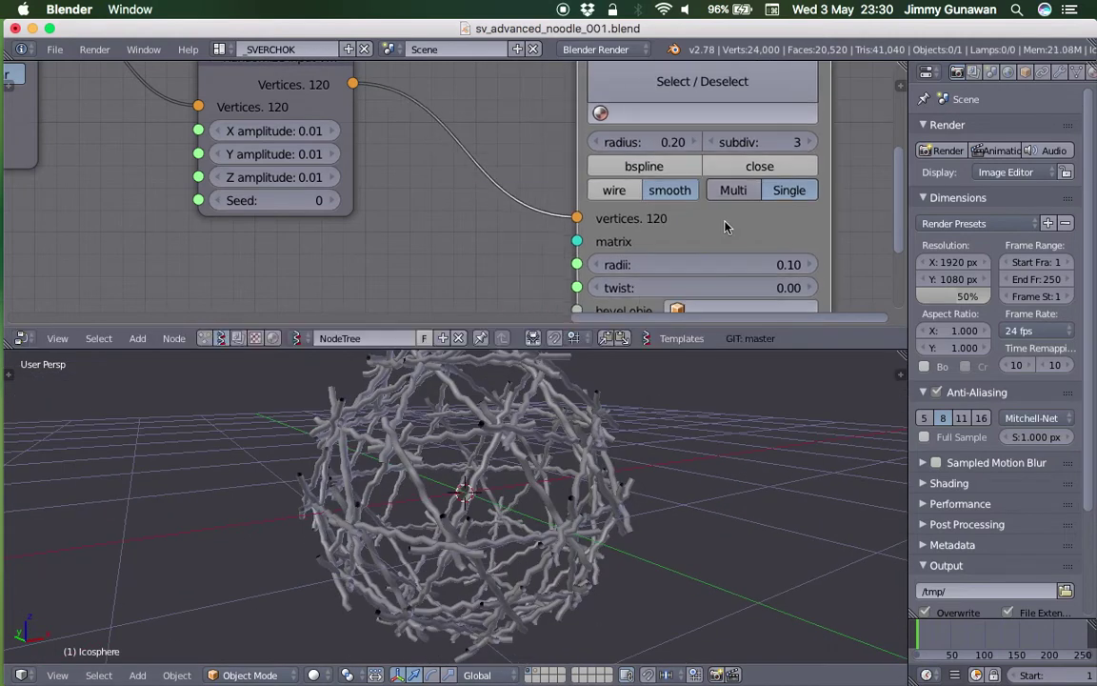
left_click_drag(670, 349, 685, 429)
middle_click_drag(525, 314, 583, 294)
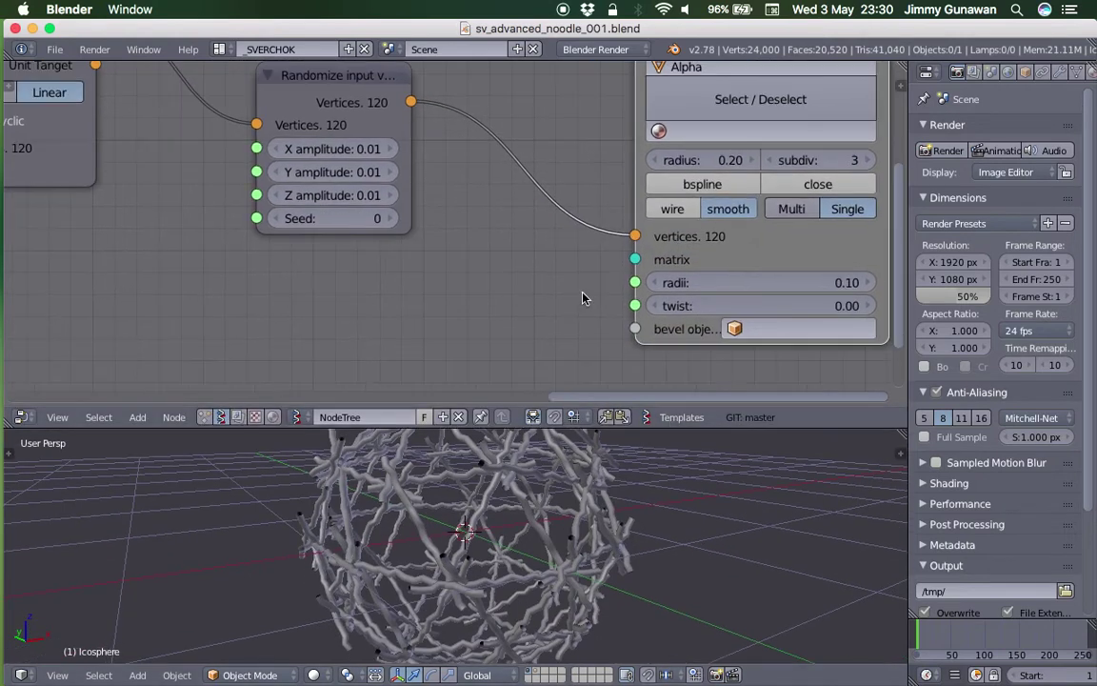
middle_click_drag(486, 464, 500, 476)
middle_click_drag(400, 303, 448, 295)
key("ctrl+s")
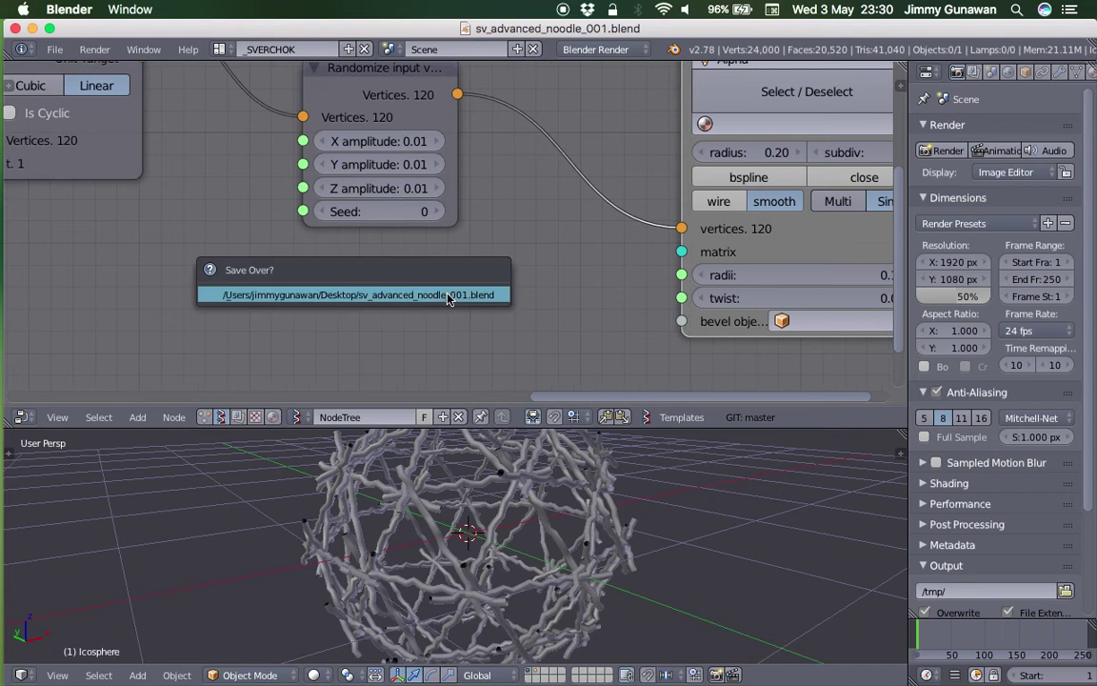
left_click(448, 294)
Step: Move the second Randomize node closer to the Polyline Viewer node
middle_click_drag(645, 286, 550, 261)
scroll(495, 250, "down", 1)
middle_click_drag(454, 242, 472, 270)
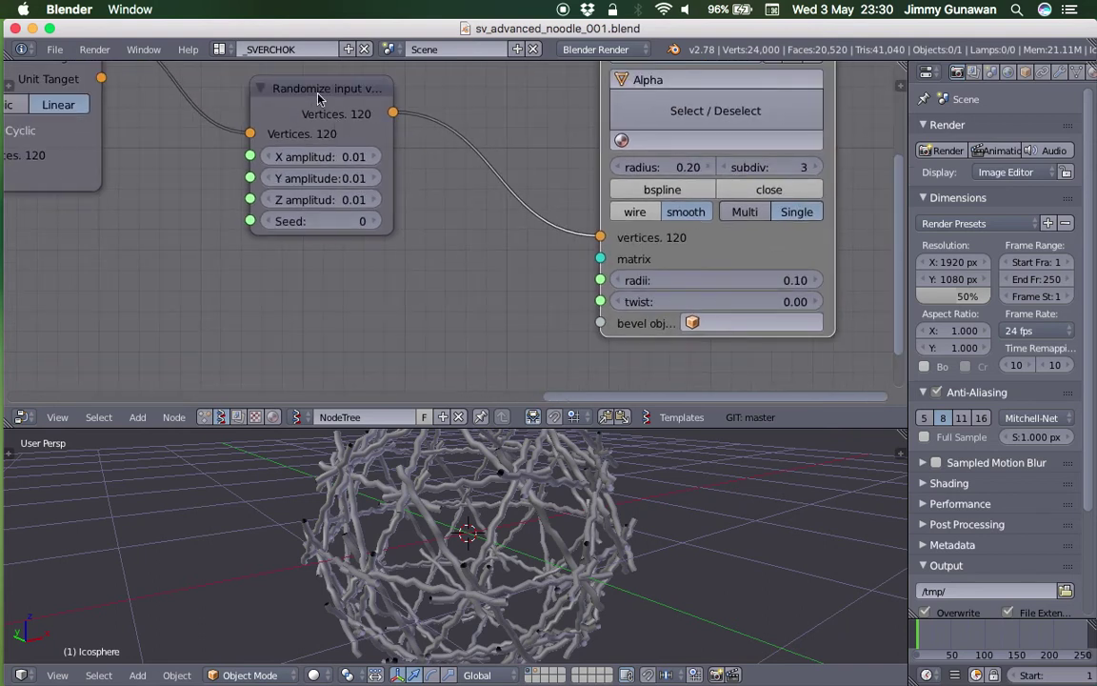
left_click_drag(318, 98, 402, 78)
middle_click_drag(440, 209, 448, 213)
scroll(419, 210, "down", 2)
middle_click_drag(196, 160, 329, 193)
scroll(218, 169, "down", 2)
scroll(329, 193, "down", 1)
left_click_drag(275, 87, 256, 78)
key("shift+d")
left_click(474, 310)
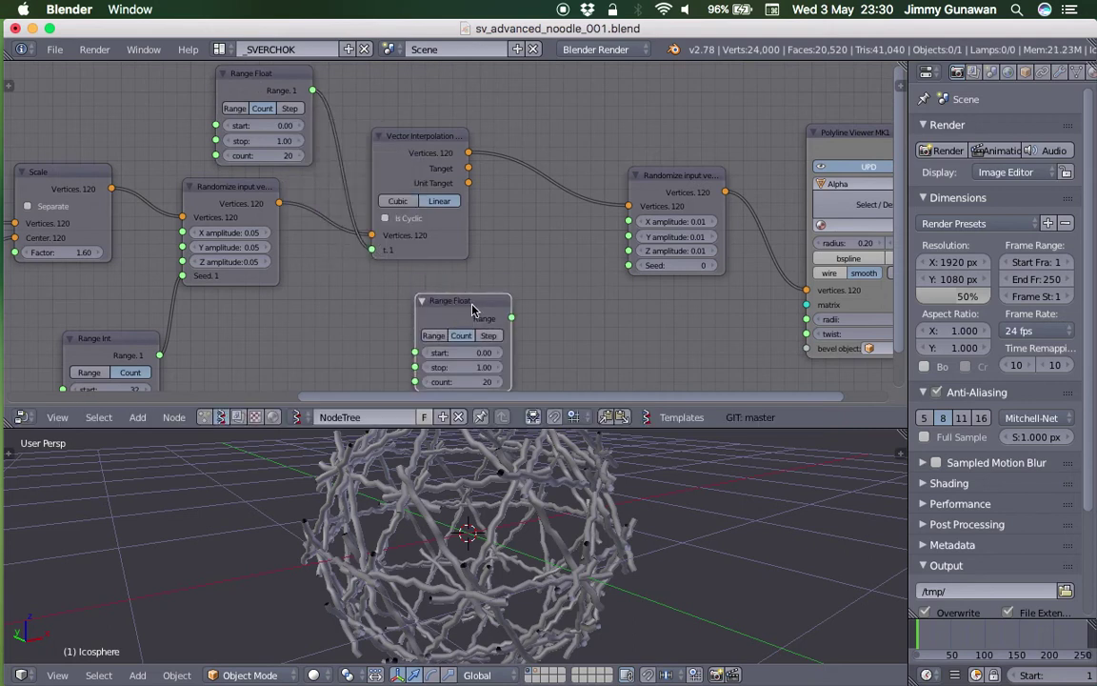
key("x")
Step: Duplicate the Range Int node and connect the copy's Range output to the second Randomize node's Seed
middle_click_drag(281, 214, 300, 201)
middle_click_drag(198, 287, 240, 256)
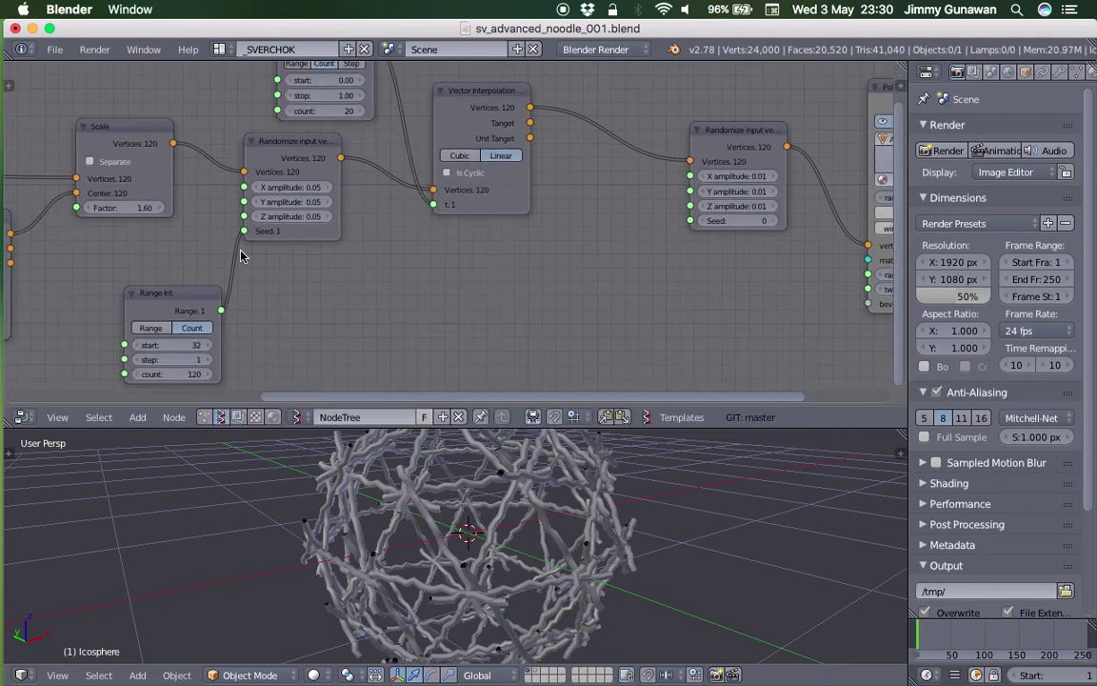
left_click_drag(162, 291, 143, 270)
key("shift+d")
left_click(564, 262)
left_click_drag(621, 280, 700, 222)
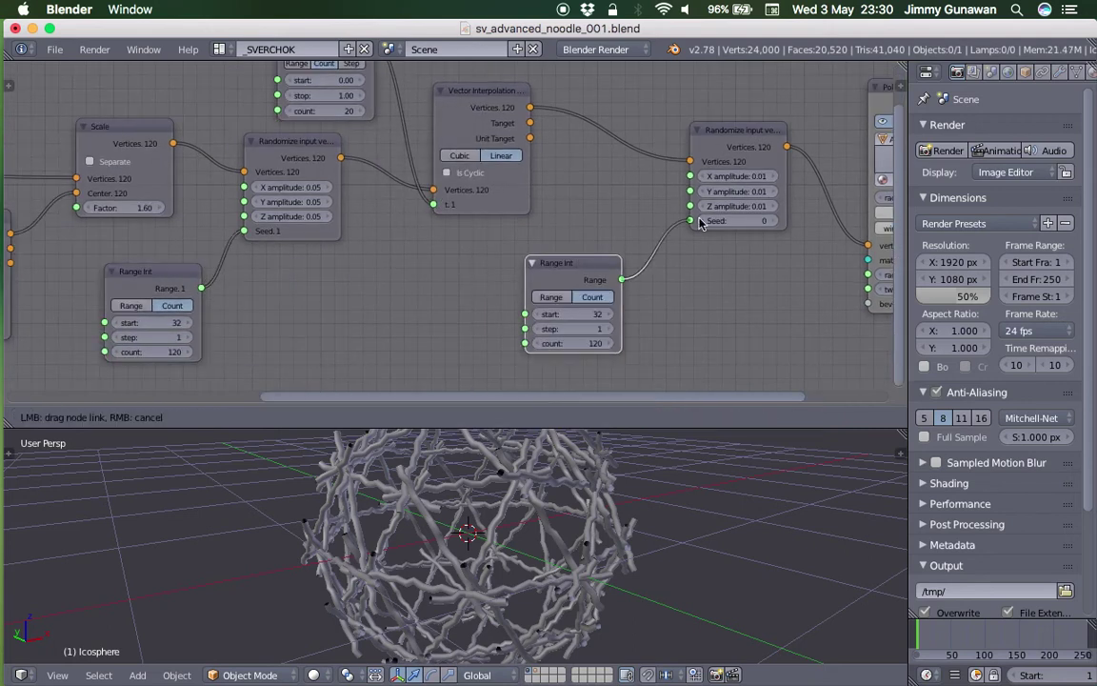
left_click_drag(621, 315, 630, 345)
left_click_drag(595, 288, 625, 219)
Step: Set the second Randomize node's X, Y and Z amplitudes to 0.02
middle_click_drag(667, 223, 510, 231)
scroll(624, 211, "up", 4)
left_click_drag(640, 178, 641, 213)
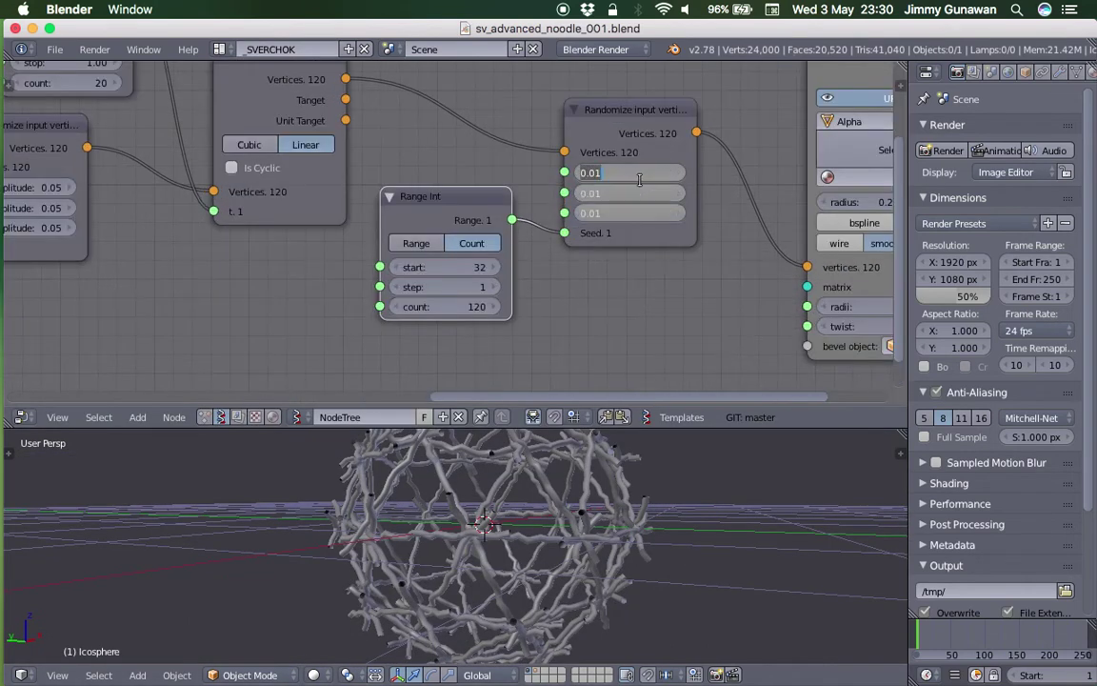
key("Return")
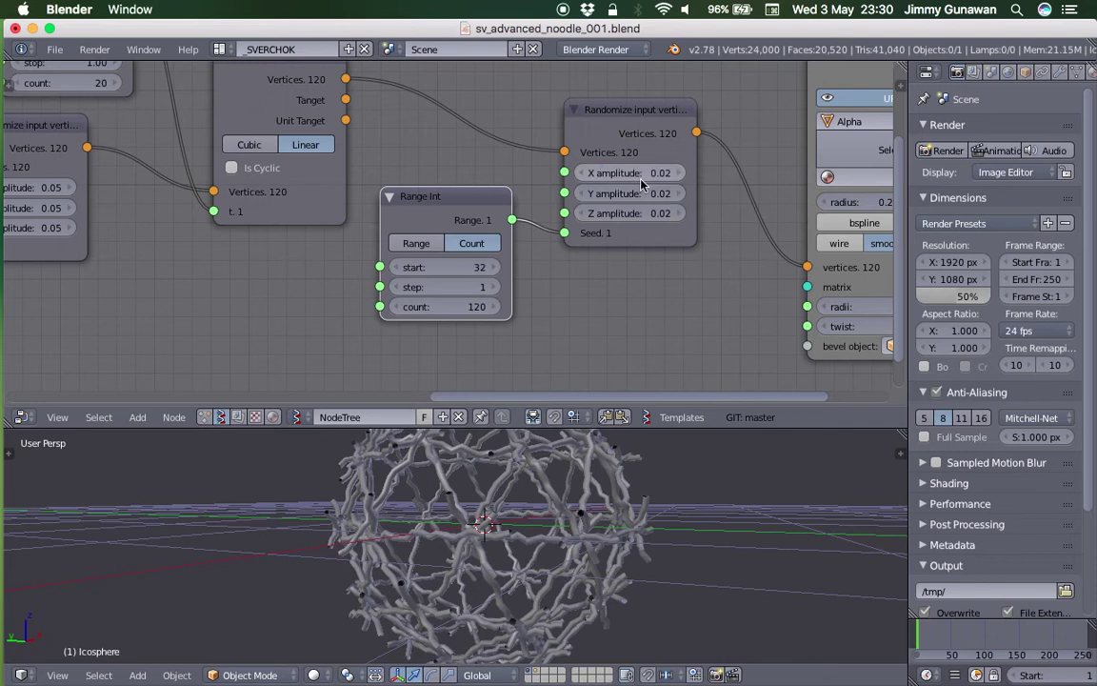
Step: Add a Random Num Gen node and connect its Value output to the Polyline Viewer's radii input
middle_click_drag(697, 283, 450, 232)
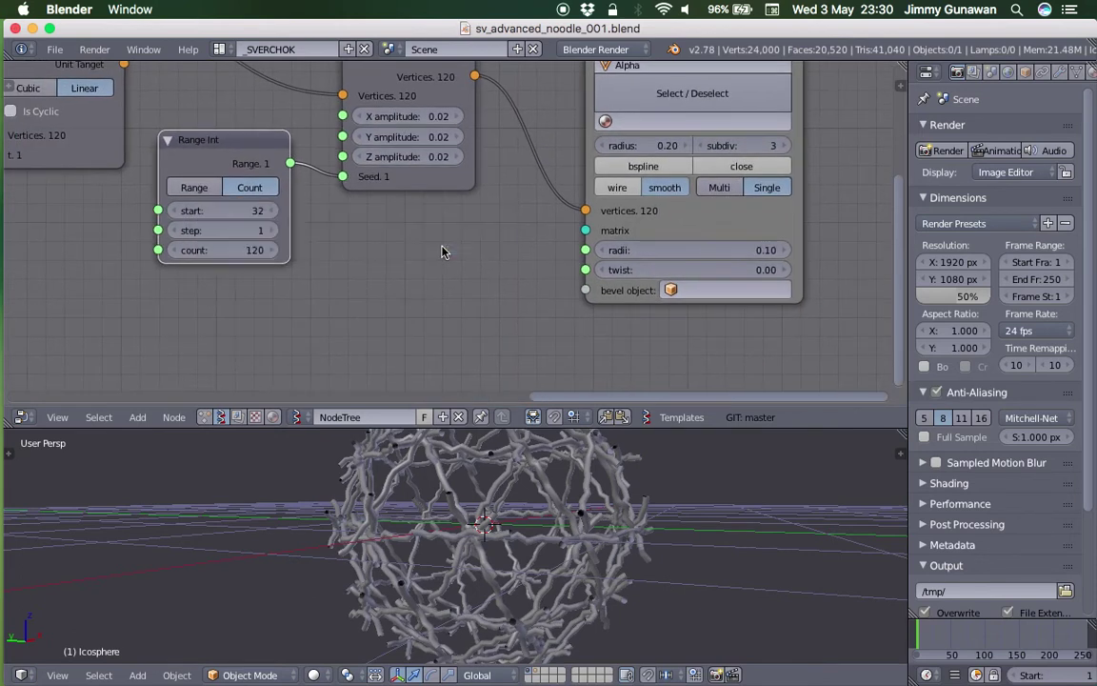
key("ctrl+space")
type("random n")
key("Return")
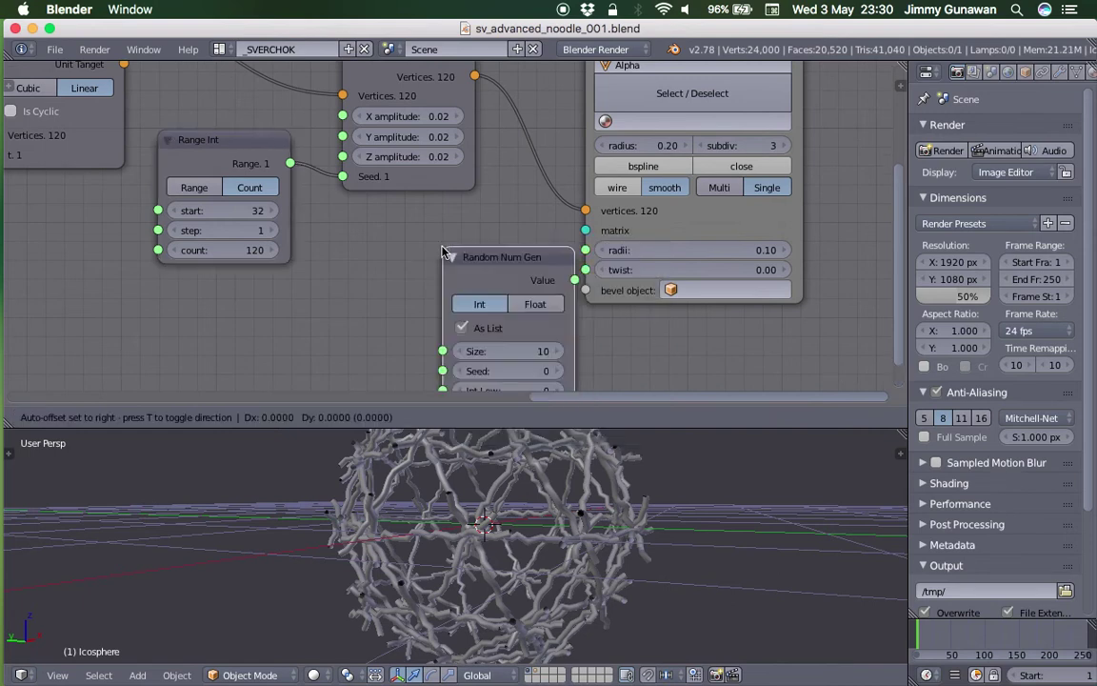
left_click(267, 252)
middle_click_drag(458, 296, 491, 226)
left_click_drag(502, 206, 618, 180)
Step: Switch the Random Num Gen node from Int to Float
scroll(610, 507, "down", 5)
middle_click_drag(566, 497, 550, 514)
middle_click_drag(522, 188, 521, 212)
left_click_drag(458, 207, 493, 179)
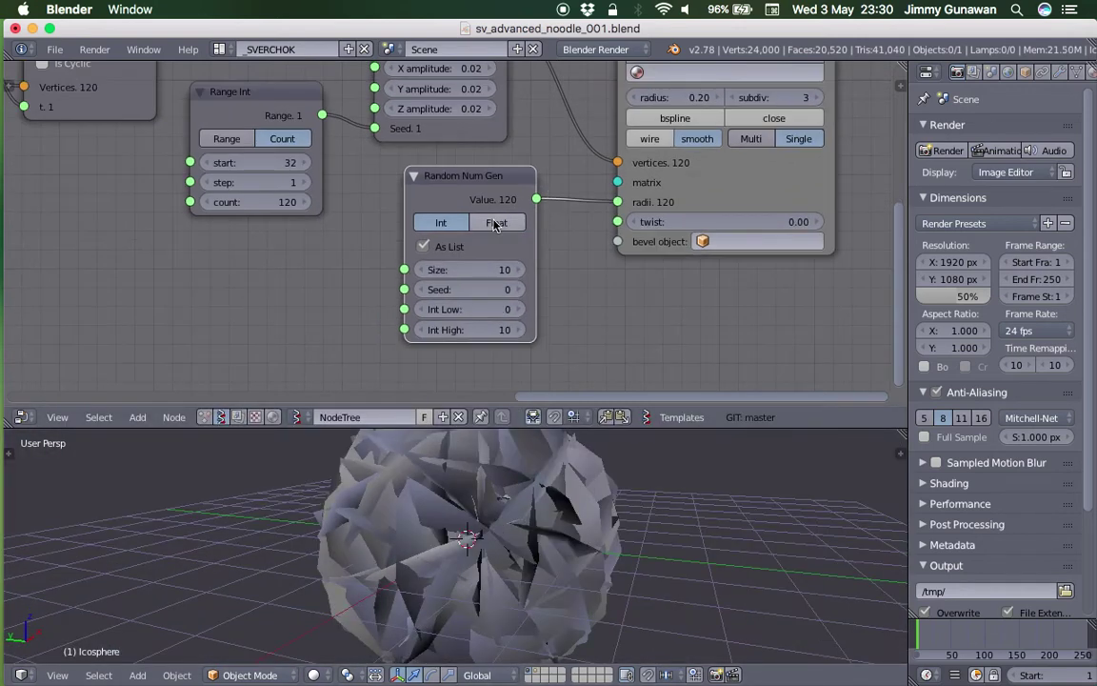
left_click(495, 224)
scroll(496, 225, "down", 3)
middle_click_drag(496, 225, 508, 250)
scroll(519, 527, "up", 4)
middle_click_drag(527, 532, 542, 482)
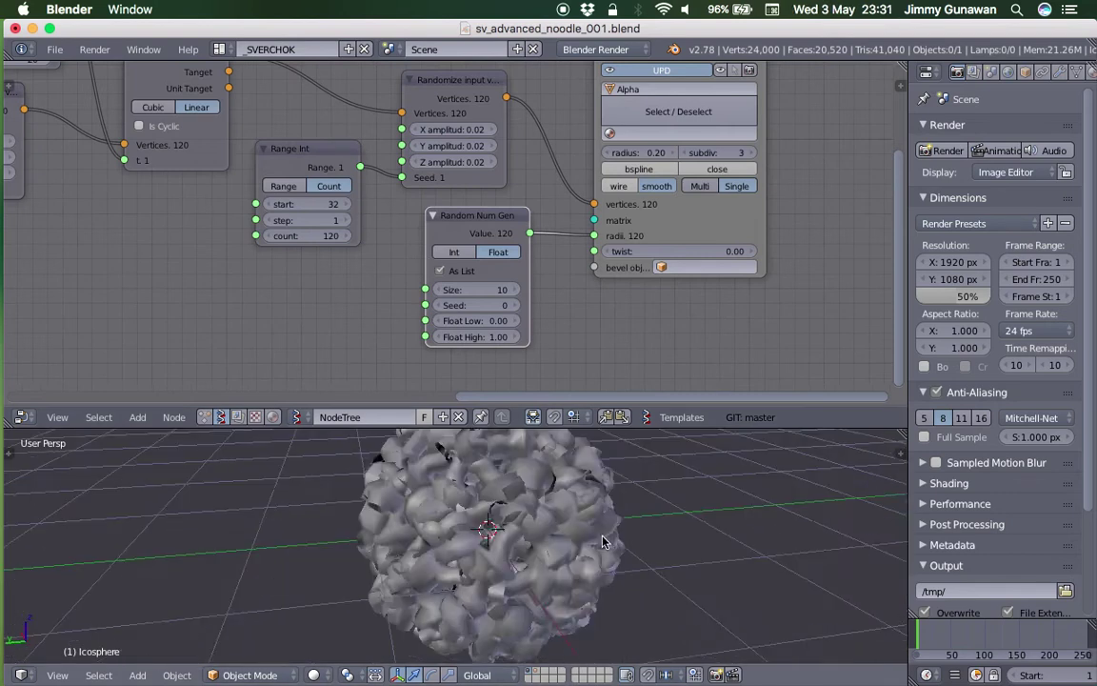
scroll(582, 241, "up", 1)
middle_click_drag(609, 528, 753, 514)
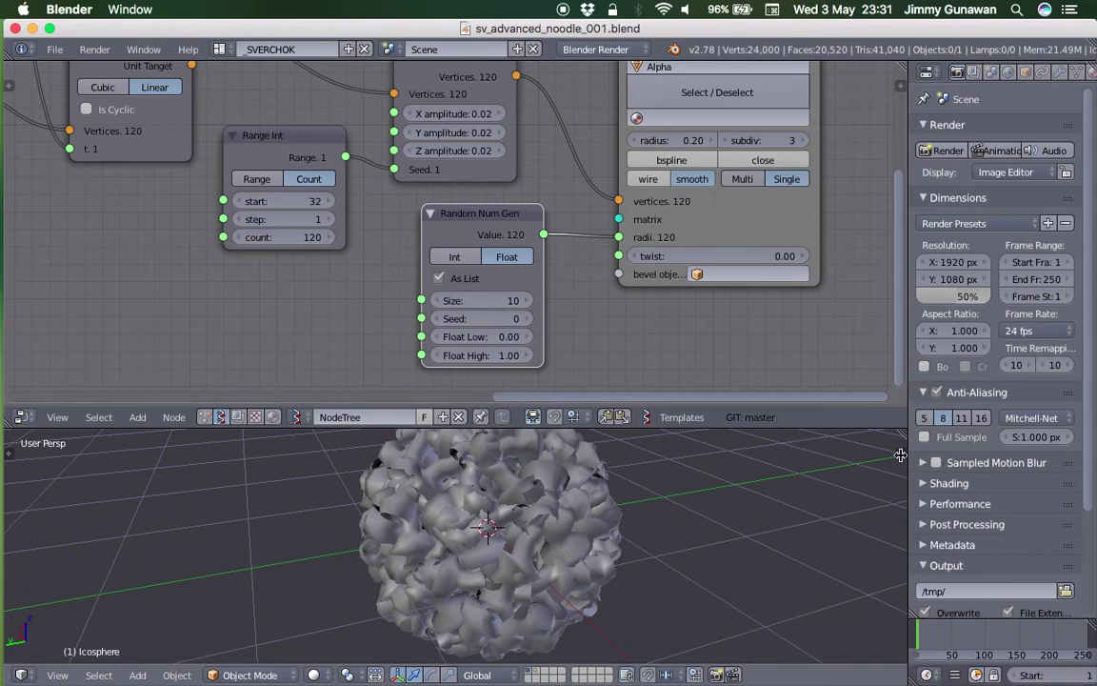
Step: Enable Matcap shading in the 3D viewport and choose the glossy pink-red matcap
left_click(900, 455)
scroll(798, 585, "down", 12)
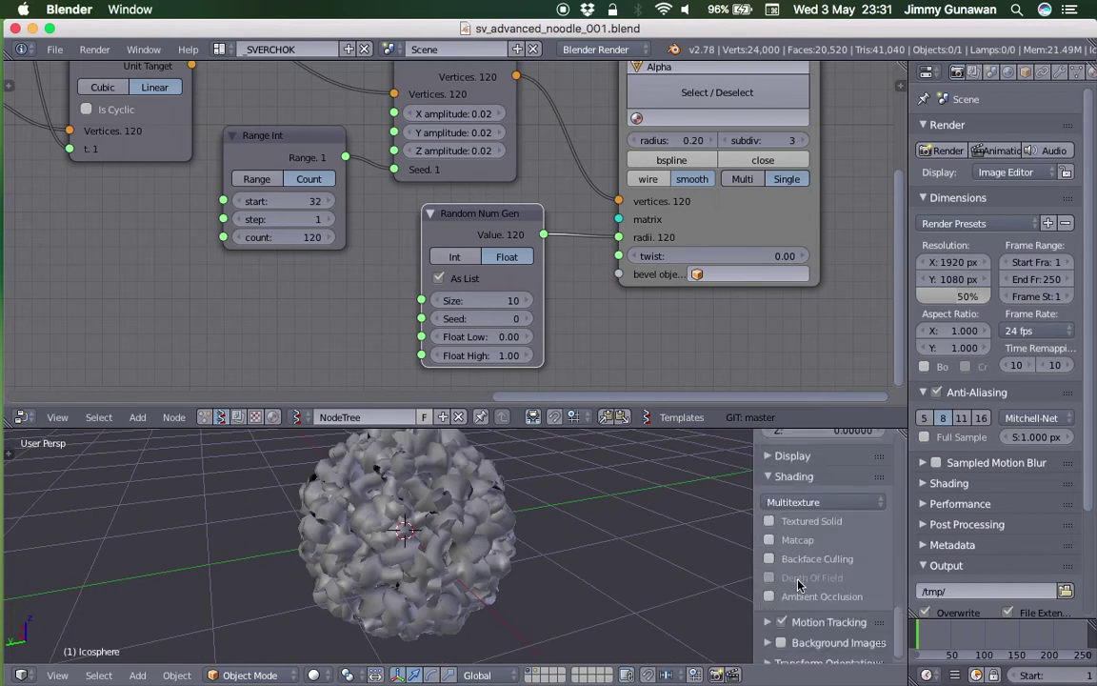
left_click(796, 541)
left_click(800, 576)
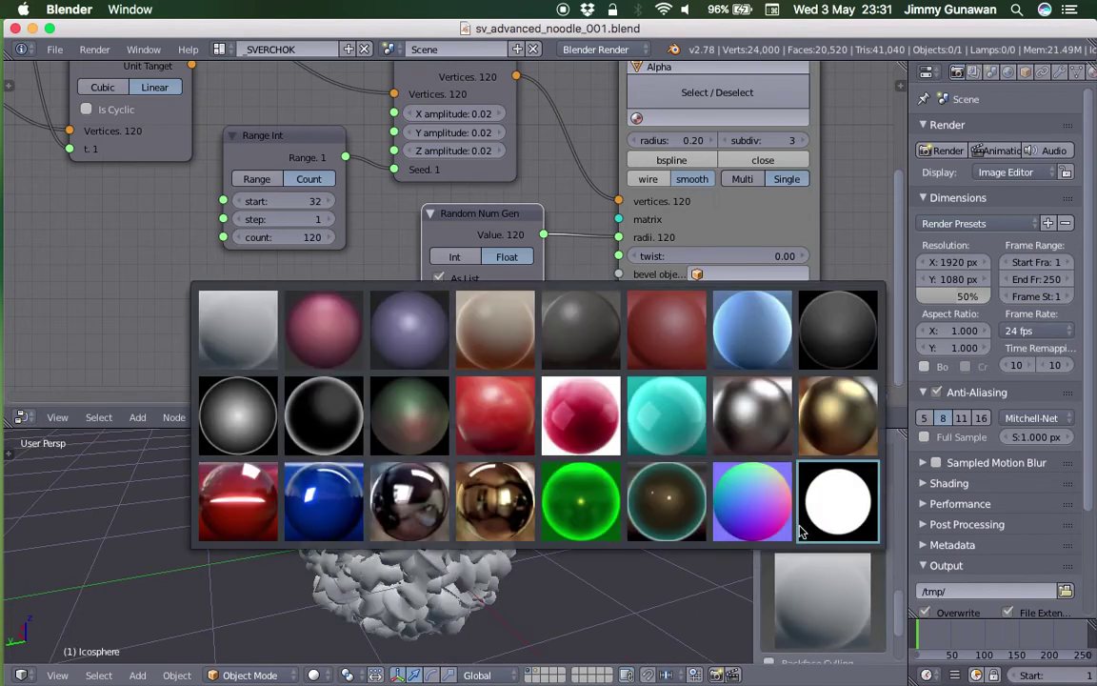
left_click(605, 421)
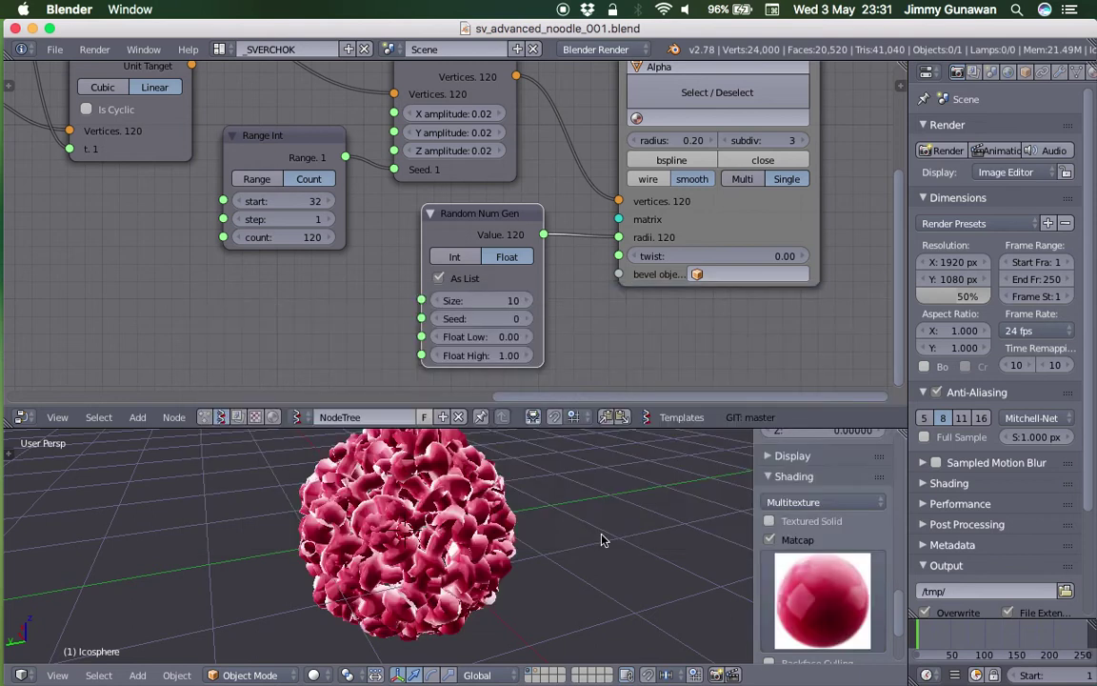
middle_click_drag(585, 550, 528, 545)
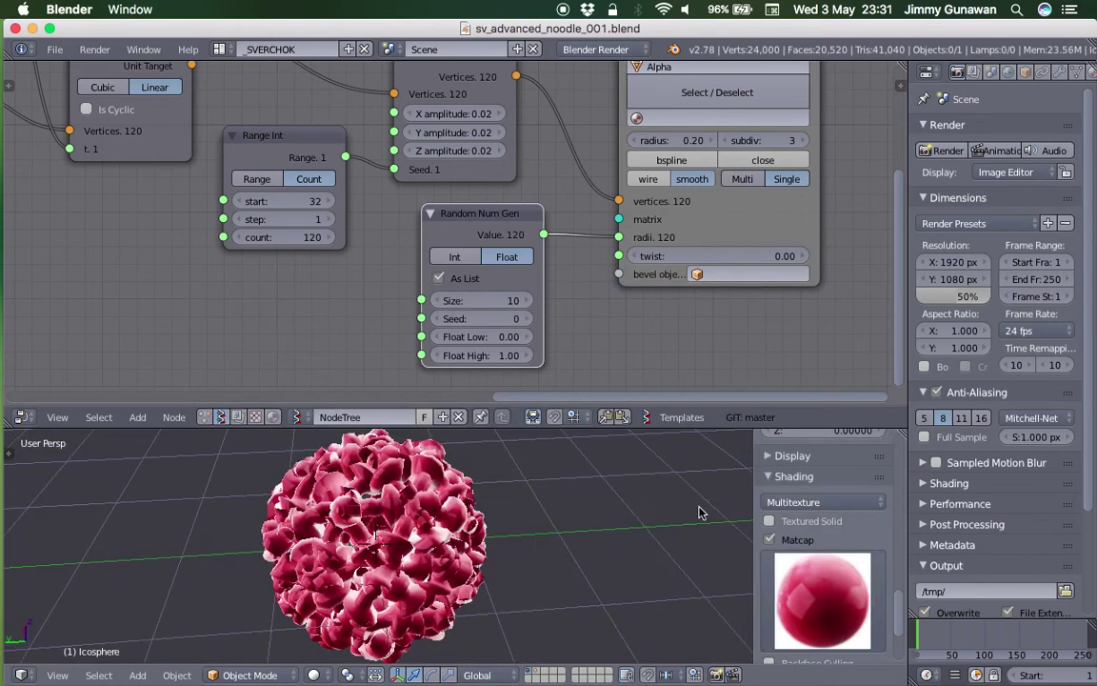
Step: Try Ambient Occlusion in the 3D viewport's shading settings
middle_click_drag(669, 537, 709, 520)
scroll(822, 613, "down", 3)
left_click(808, 634)
middle_click_drag(606, 545, 726, 555)
left_click(769, 633)
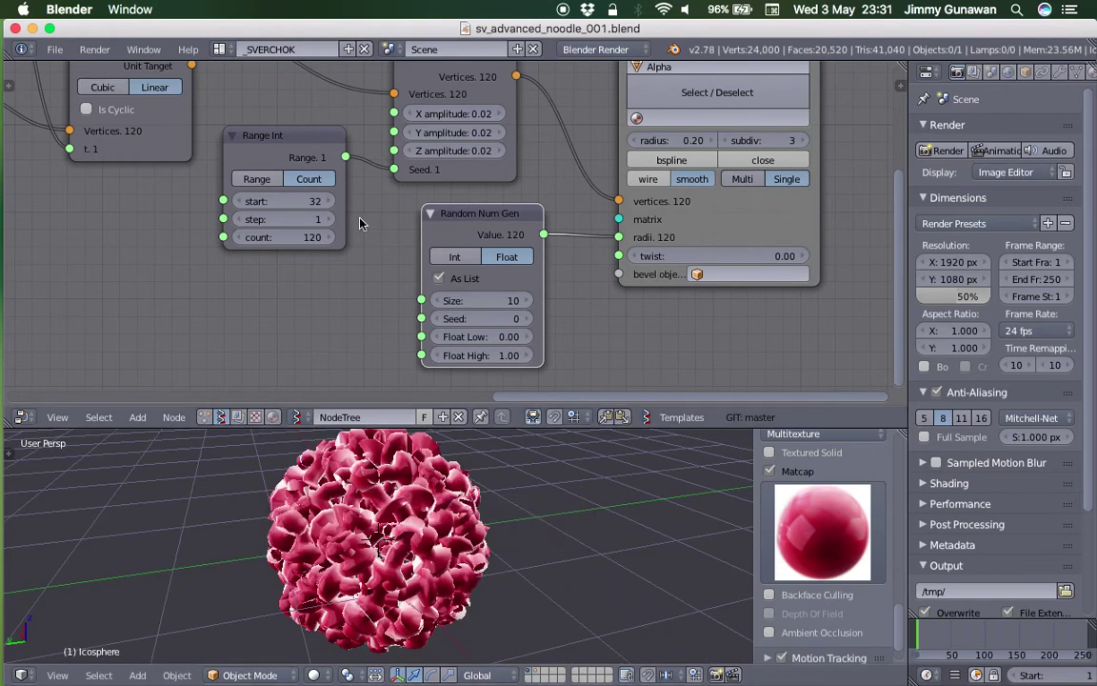
Step: Set the Random Num Gen node's Size to 20 and save the file
scroll(424, 248, "down", 1)
middle_click_drag(337, 250, 477, 296)
middle_click_drag(137, 156, 145, 164)
scroll(371, 229, "down", 5)
scroll(372, 229, "right", 2)
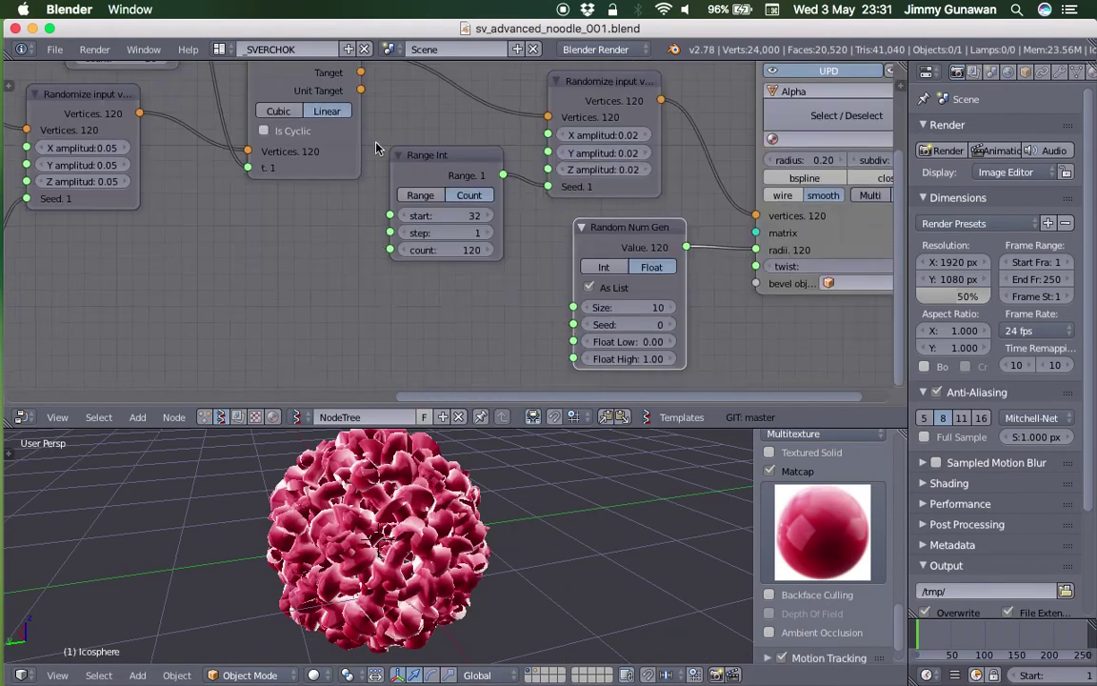
type("20")
key("Return")
key("ctrl+s")
left_click(616, 312)
middle_click_drag(615, 312, 563, 283)
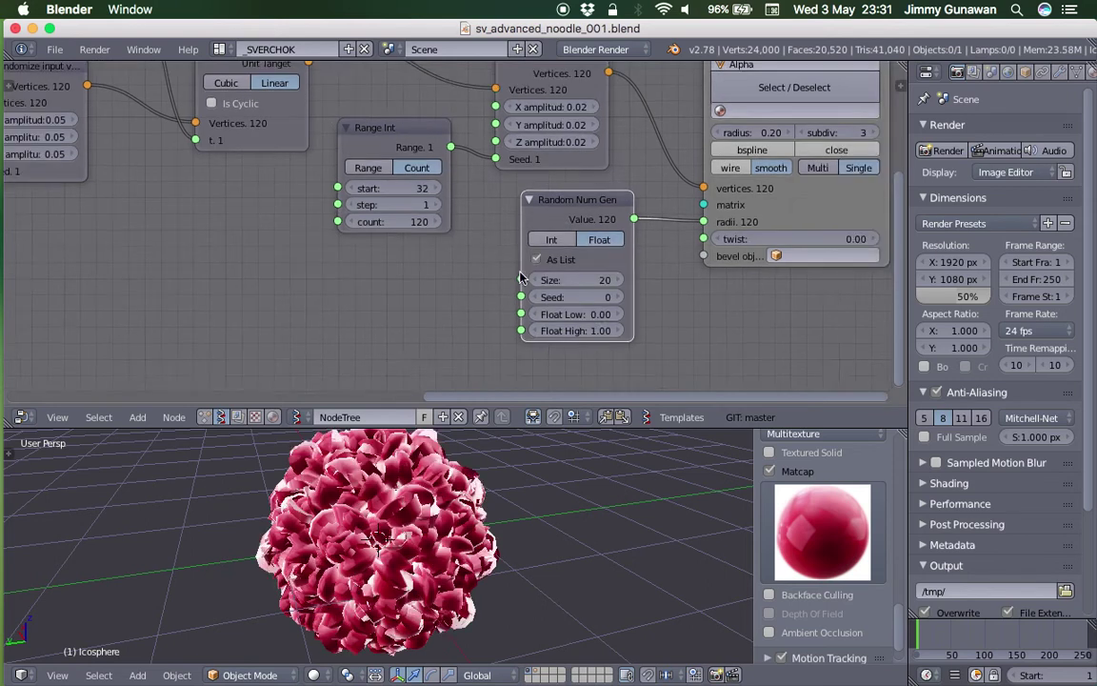
Step: Set the Random Num Gen node's Float Low to 0.10 and Float High to 0.20
scroll(563, 283, "up", 1)
left_click(587, 321)
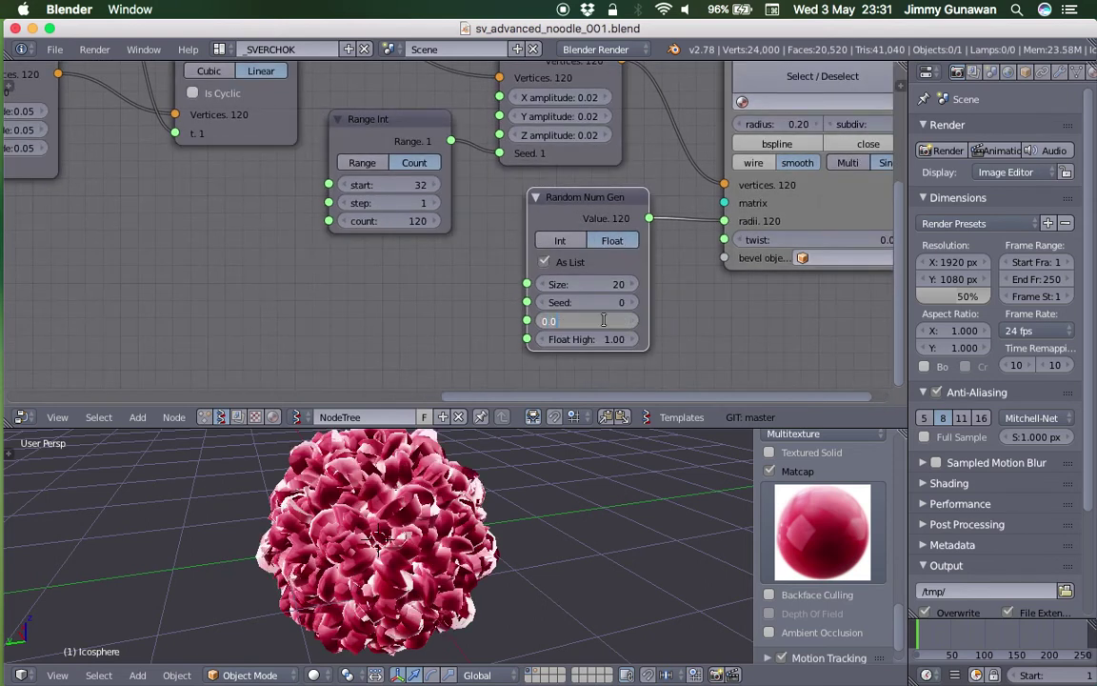
key("Tab")
type("0.2")
key("Return")
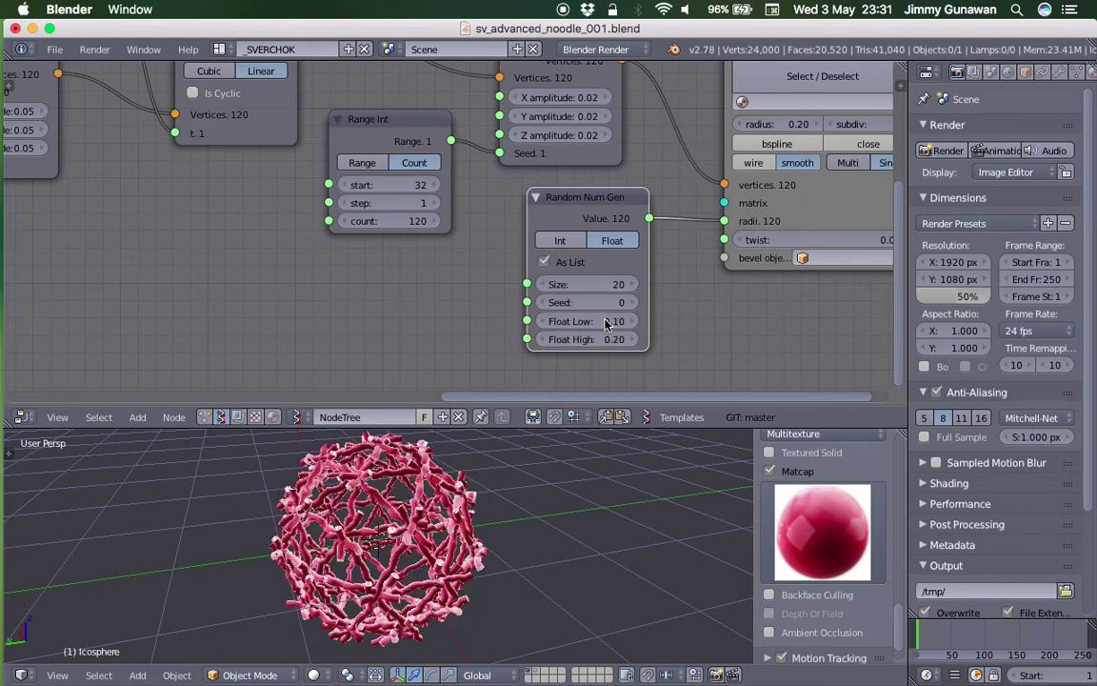
scroll(524, 549, "up", 6)
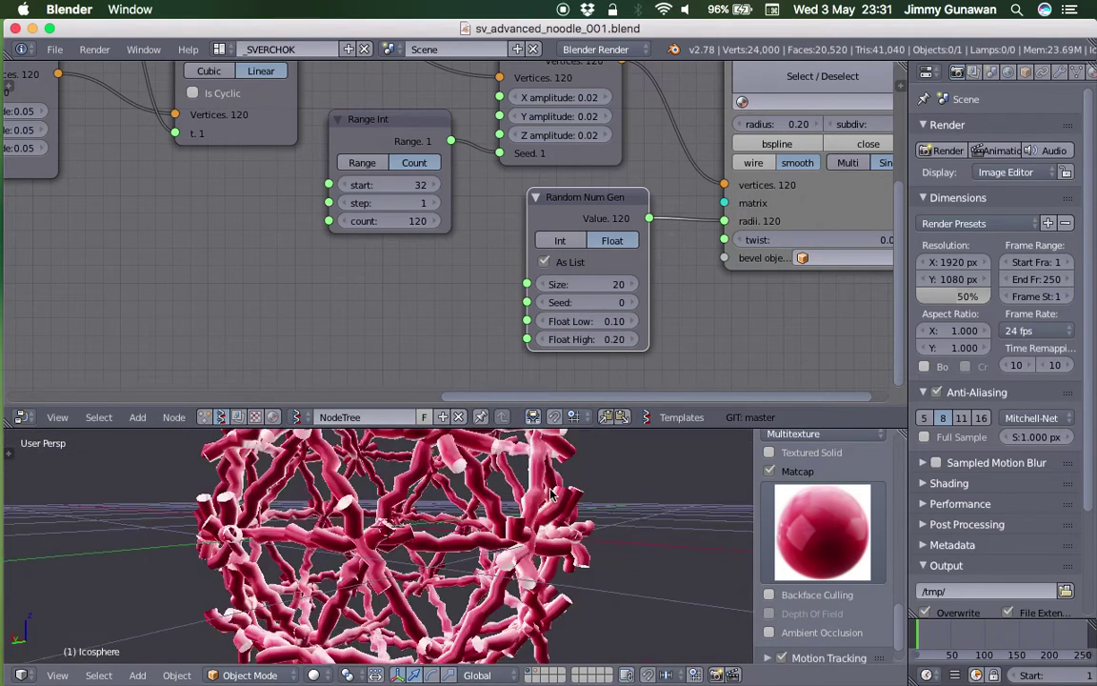
middle_click_drag(491, 457, 519, 533)
Step: Set the Random Num Gen node's Seed to 33 and enlarge the 3D viewport's height
left_click_drag(573, 303, 620, 303)
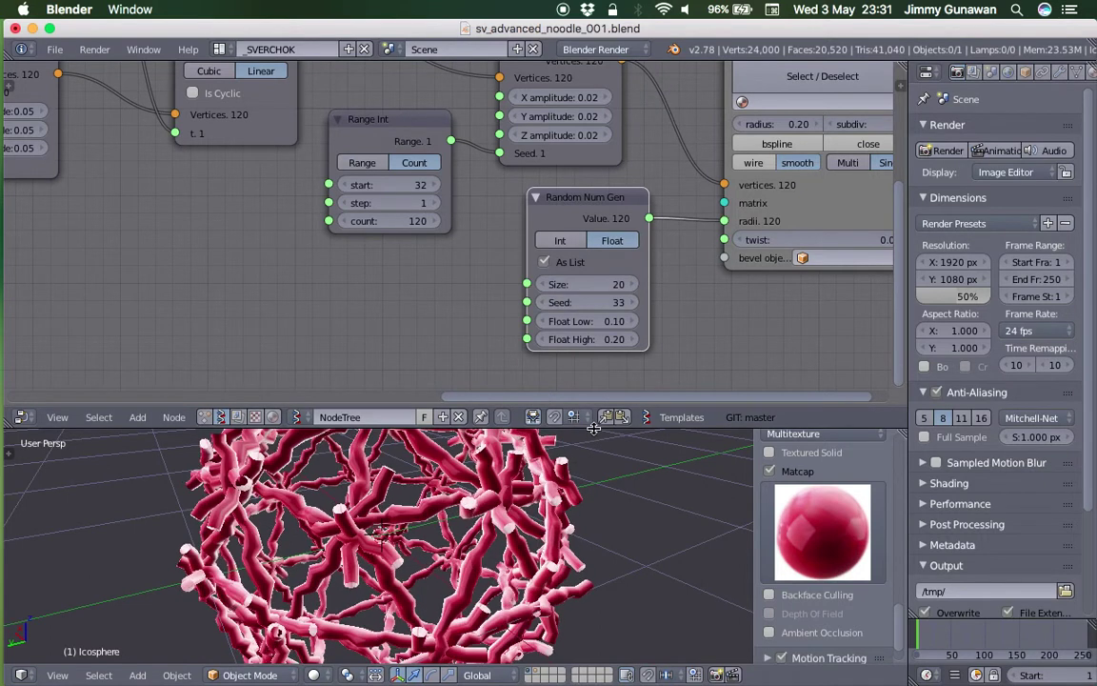
left_click_drag(595, 426, 595, 312)
middle_click_drag(583, 448, 616, 442)
scroll(442, 562, "up", 5)
scroll(616, 443, "down", 8)
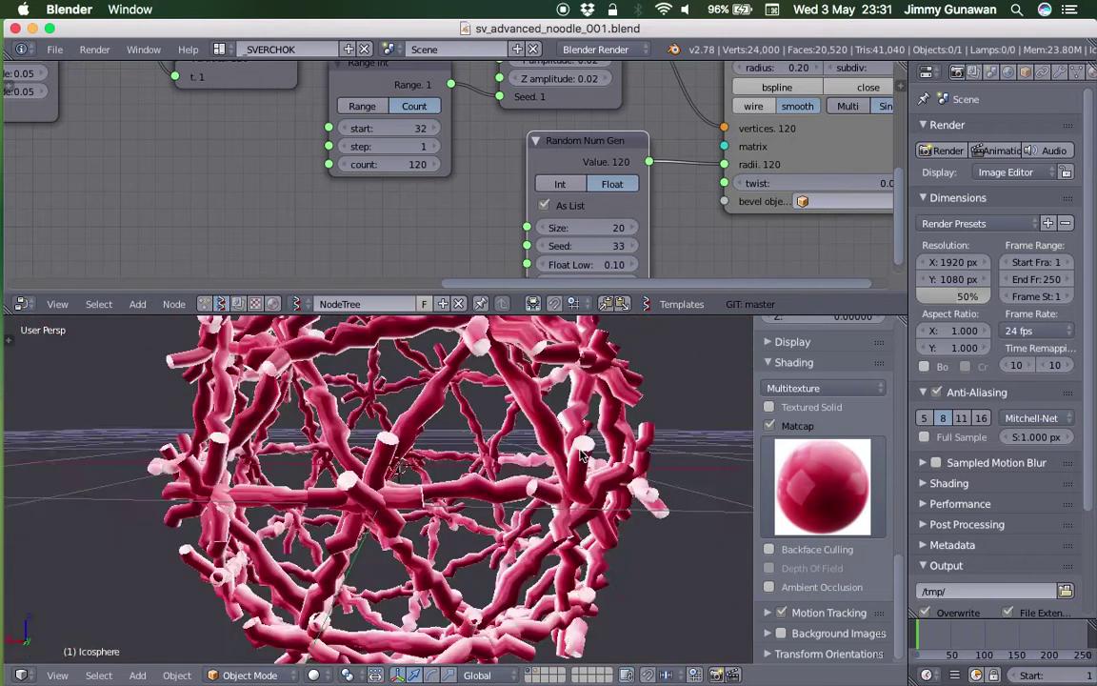
Step: Save the noodle scene over the existing blend file
key("ctrl+s")
key("Return")
mouse_move(454, 469)
middle_mouse_down()
mouse_move(334, 466)
mouse_move(435, 474)
mouse_move(464, 487)
middle_mouse_up()
scroll(435, 474, "up", 1)
key("ctrl+s")
key("Return")
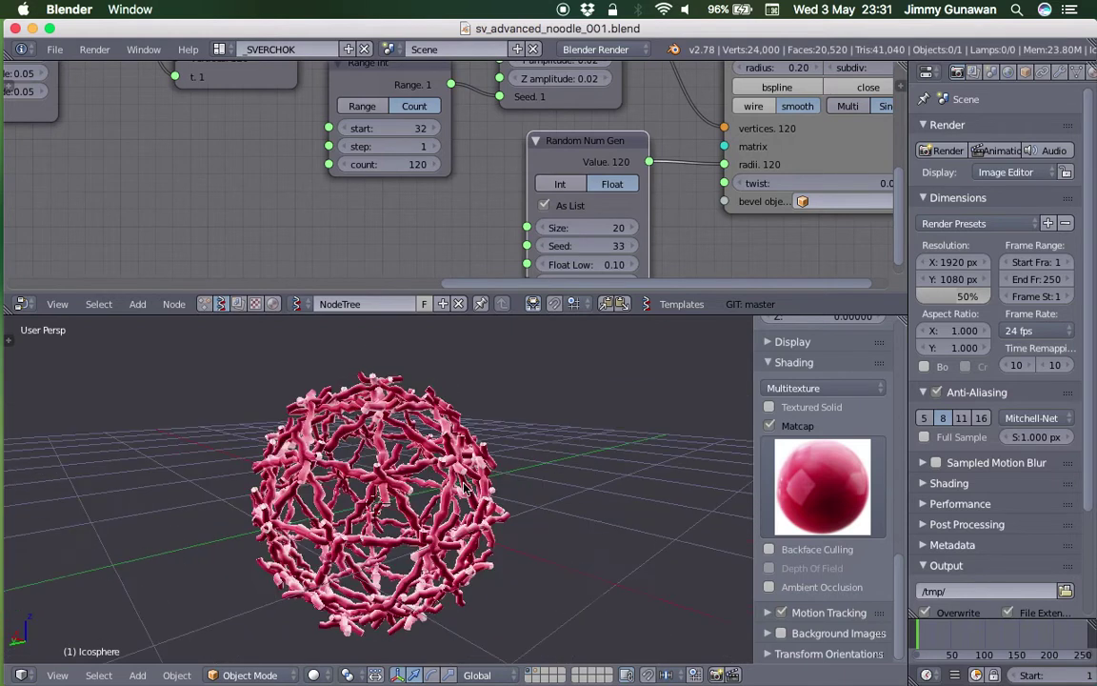
Step: Set the Random Num Gen node's Float Low to 0.04 and Float High to 0.06, and save the file
scroll(486, 250, "down", 4)
middle_click_drag(594, 252, 471, 198)
scroll(481, 238, "up", 4)
scroll(476, 228, "up", 1)
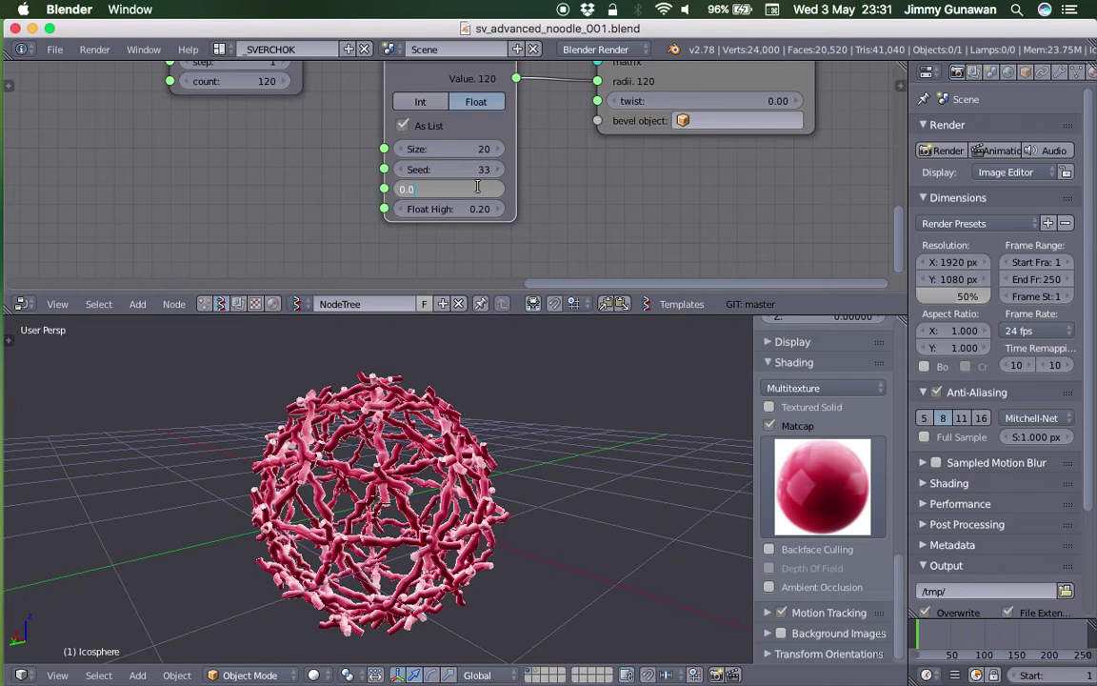
key("Tab")
type("0.06")
key("Return")
key("ctrl+s")
key("Return")
Step: Set the Random Num Gen node's Seed to 55
left_click_drag(451, 170, 493, 170)
middle_click_drag(538, 532, 602, 528)
scroll(531, 494, "up", 6)
scroll(532, 499, "down", 7)
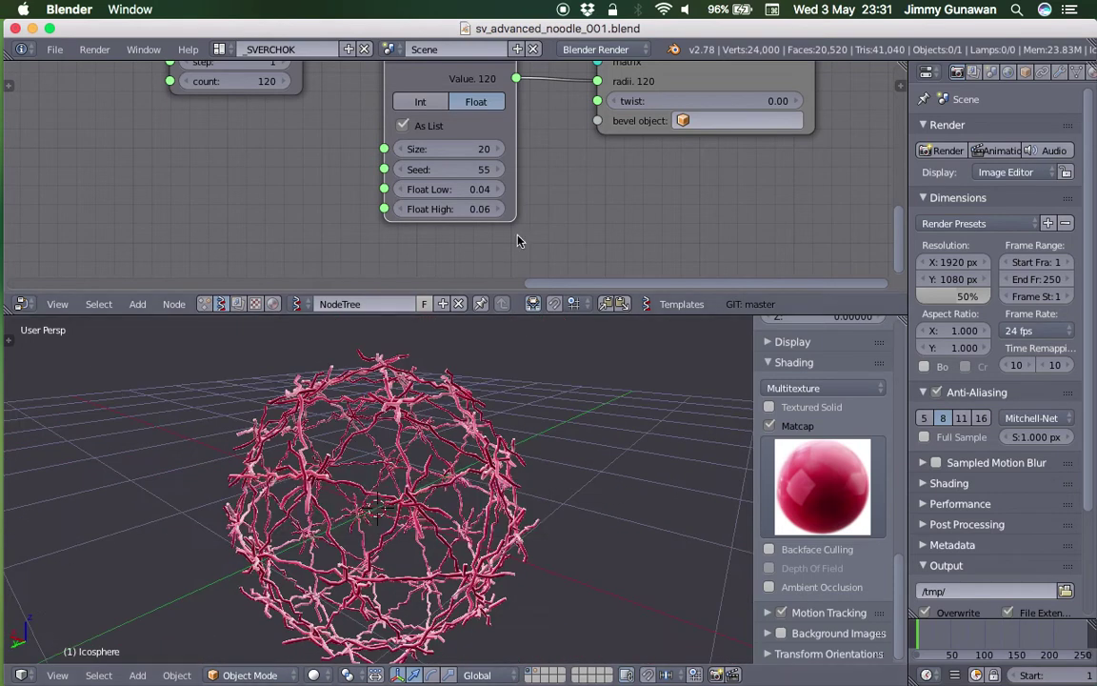
Step: Raise the Random Num Gen node's Float Low and Float High values to thicken the noodle tubes
left_click_drag(449, 189, 466, 208)
middle_click_drag(534, 515, 445, 489)
middle_click_drag(283, 91, 337, 190)
scroll(351, 181, "down", 1)
middle_click_drag(404, 163, 461, 258)
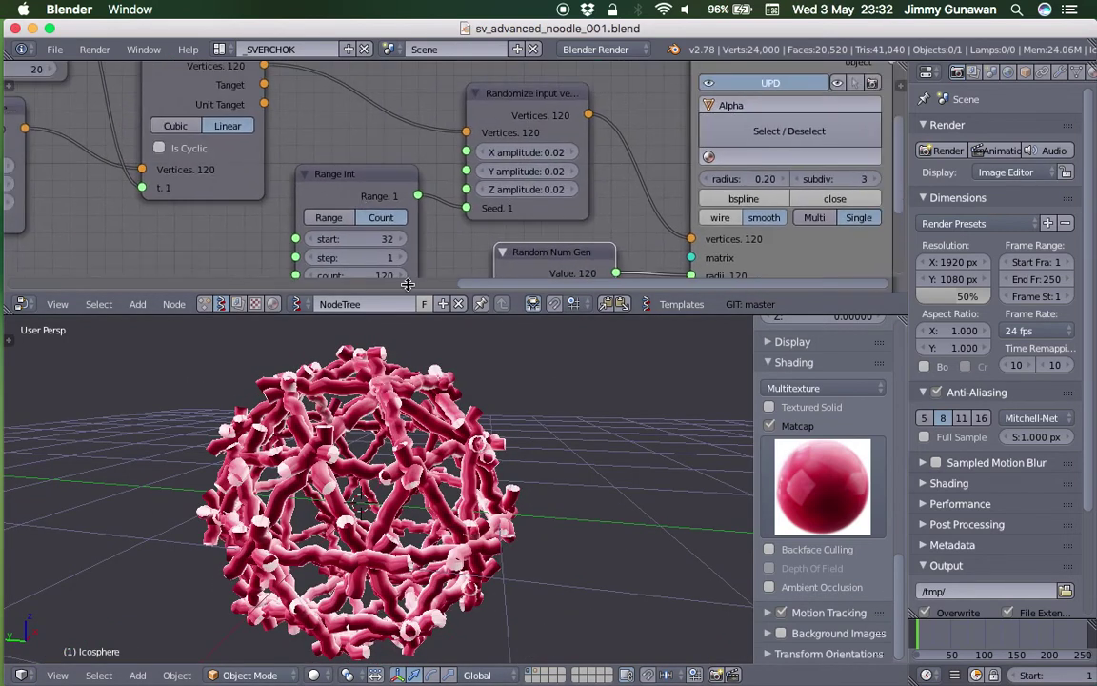
Step: Enlarge the node editor and turn on the bspline option of the Polyline Viewer node
left_click_drag(407, 284, 408, 335)
scroll(558, 282, "up", 3)
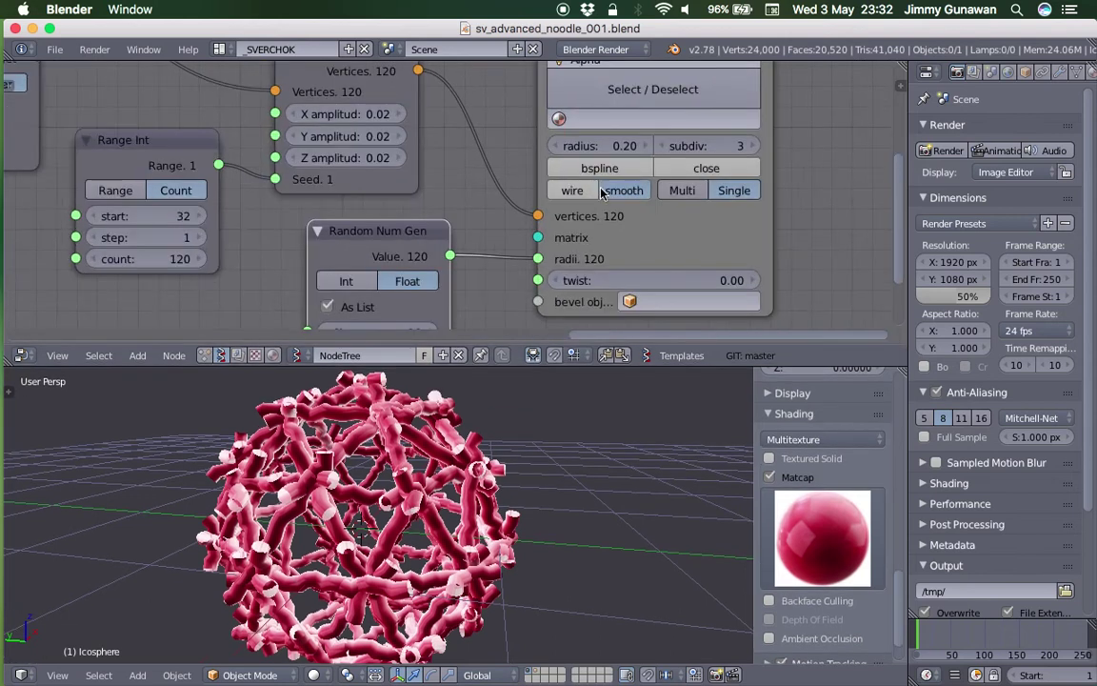
left_click(600, 167)
scroll(529, 495, "up", 4)
middle_click_drag(534, 495, 448, 424)
Step: Set the Factor to 2.50 on the vector scaling node that feeds the first Randomize input vectors node
middle_click_drag(444, 290, 502, 266)
middle_click_drag(438, 222, 530, 239)
middle_click_drag(195, 191, 381, 203)
middle_click_drag(264, 194, 407, 213)
scroll(406, 214, "down", 1)
middle_click_drag(194, 232, 411, 209)
middle_click_drag(344, 251, 473, 176)
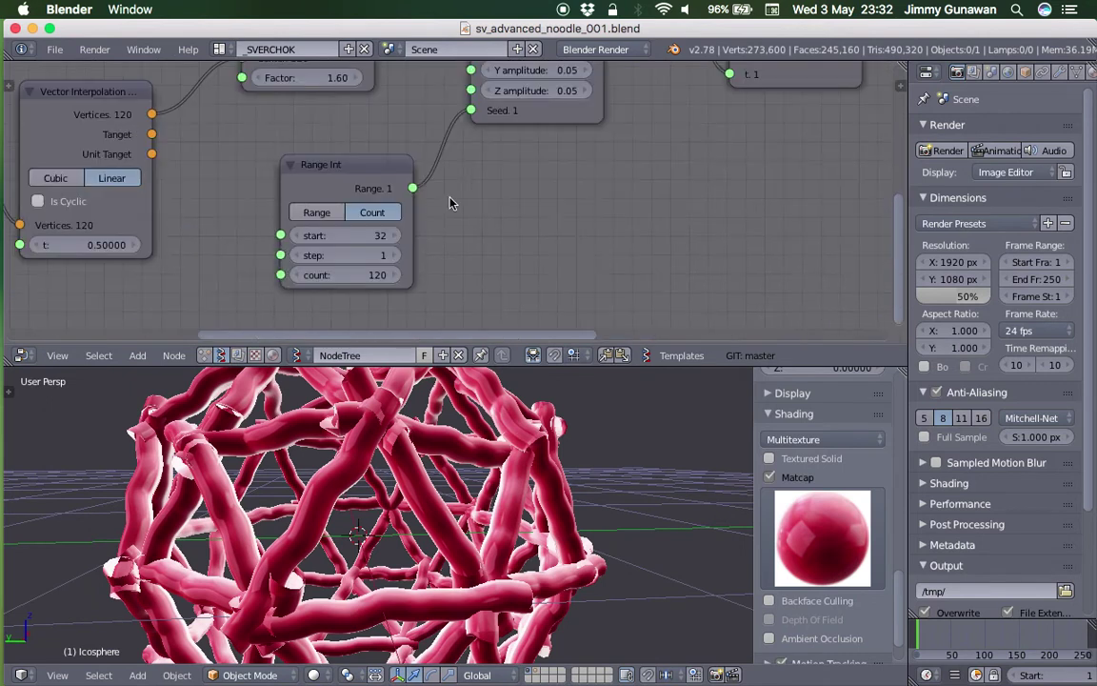
scroll(349, 157, "up", 3)
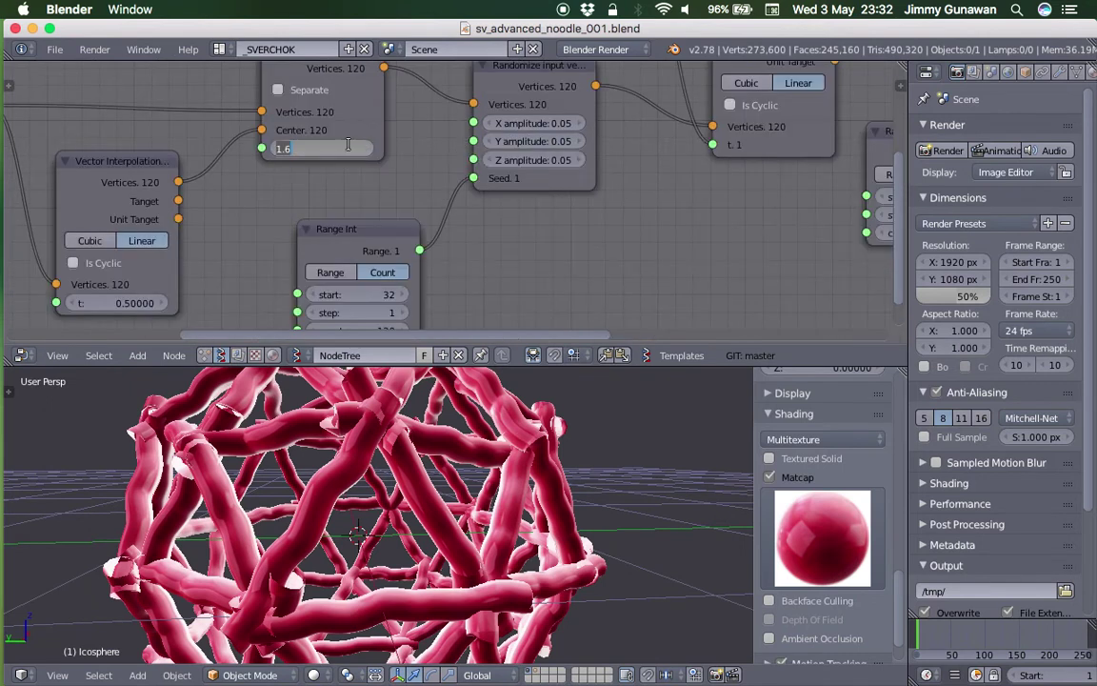
key("Return")
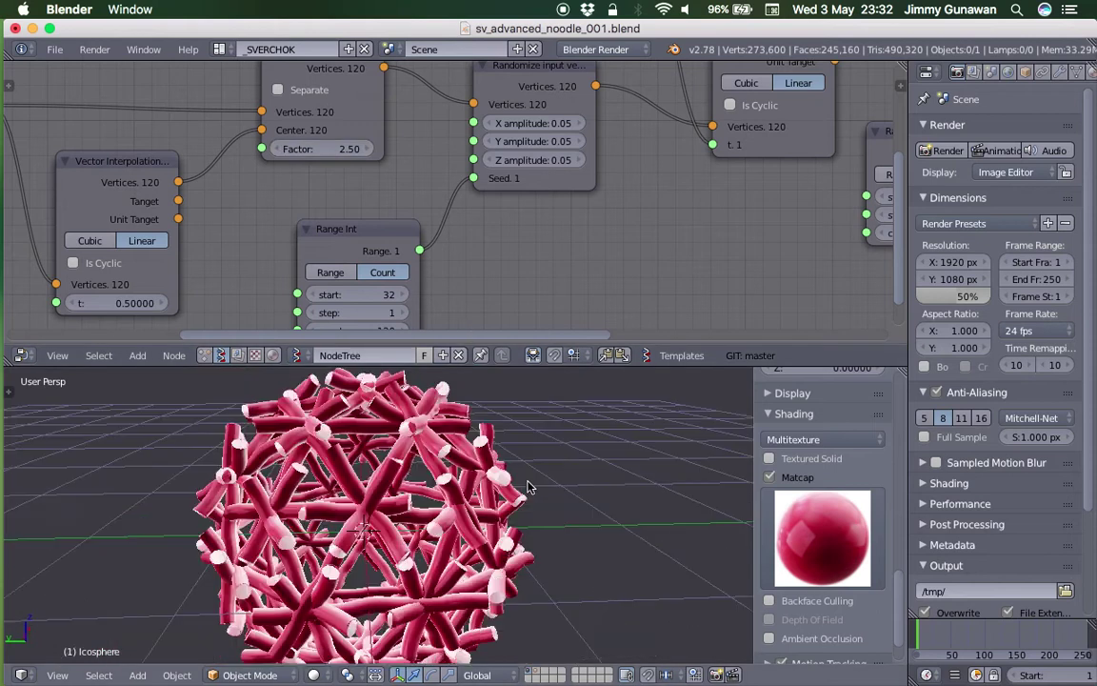
middle_click_drag(414, 458, 431, 361)
Step: Set the Random Num Gen node's Float High to 0.10 and Float Low to 0.05
middle_click_drag(753, 236, 485, 226)
middle_click_drag(616, 269, 338, 190)
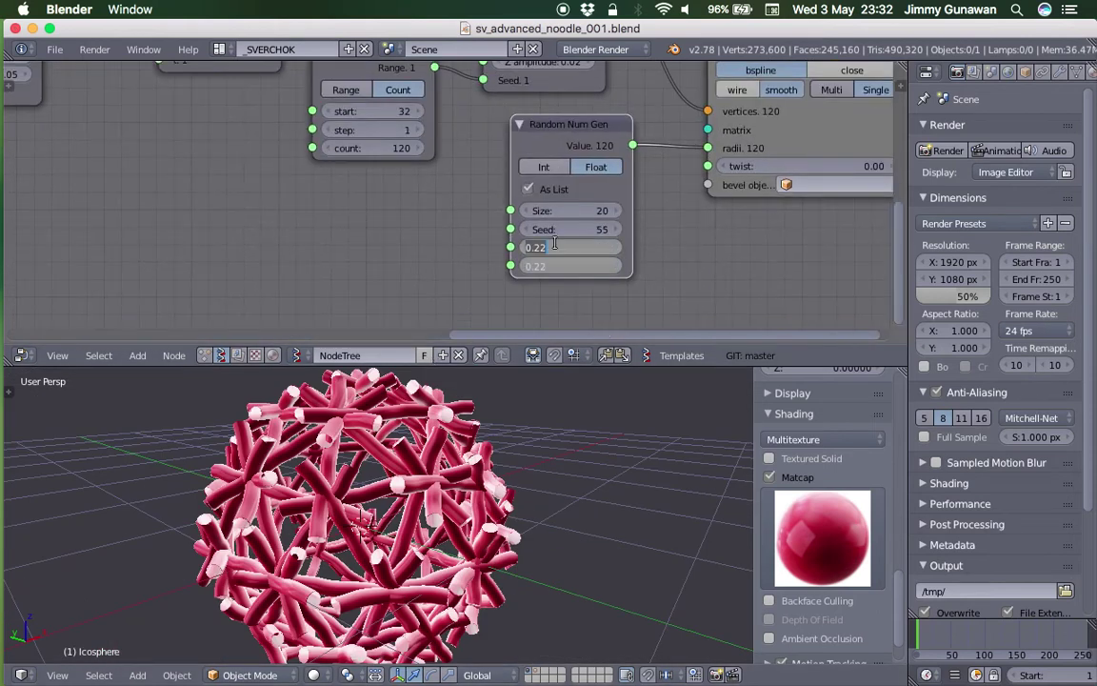
key("Return")
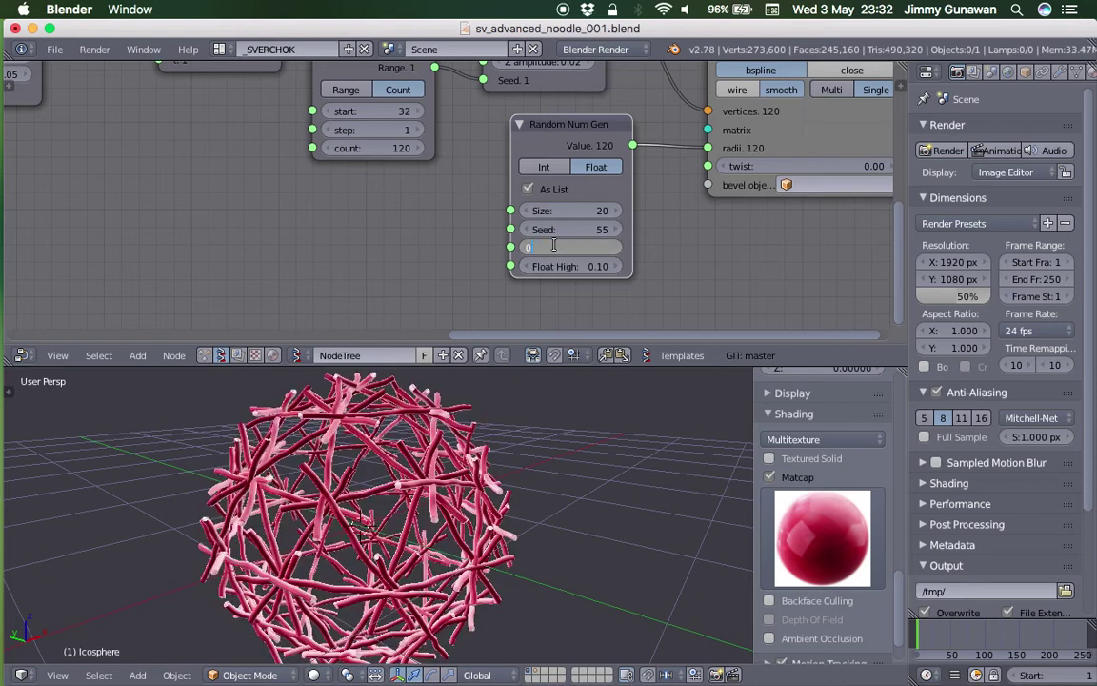
key("Return")
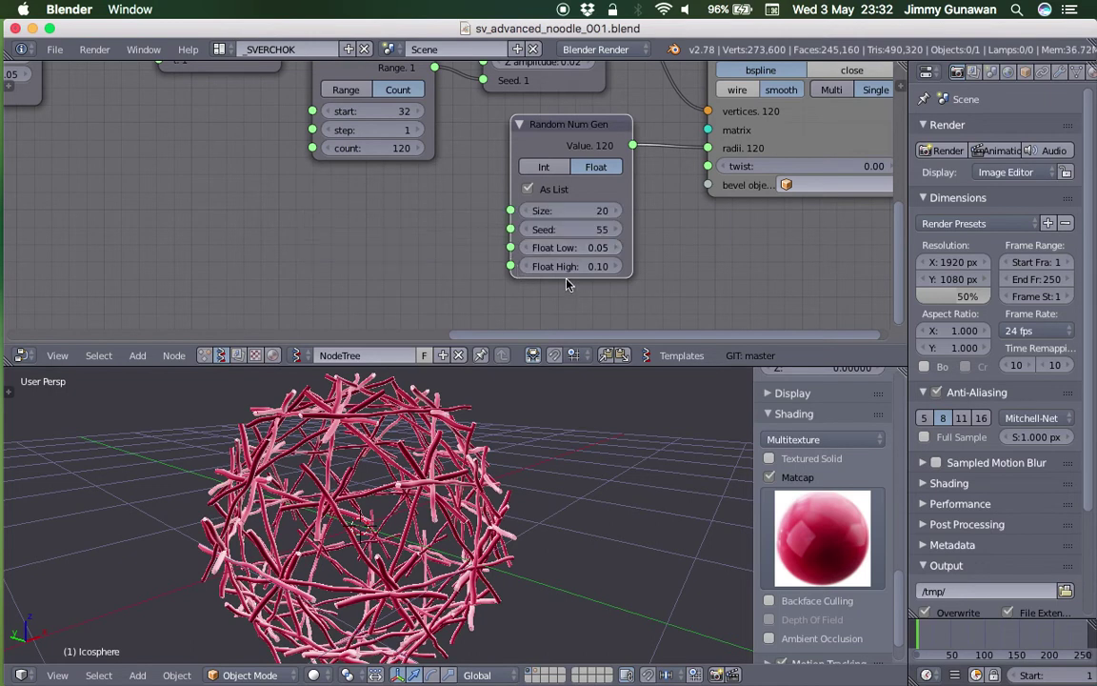
Step: Set the Random Num Gen node's Seed to 78 and Float High to 0.25, and save over the file
left_click_drag(583, 230, 606, 230)
left_click(585, 267)
type(".25")
key("Return")
key("ctrl+s")
left_click(586, 267)
middle_click_drag(538, 381, 522, 477)
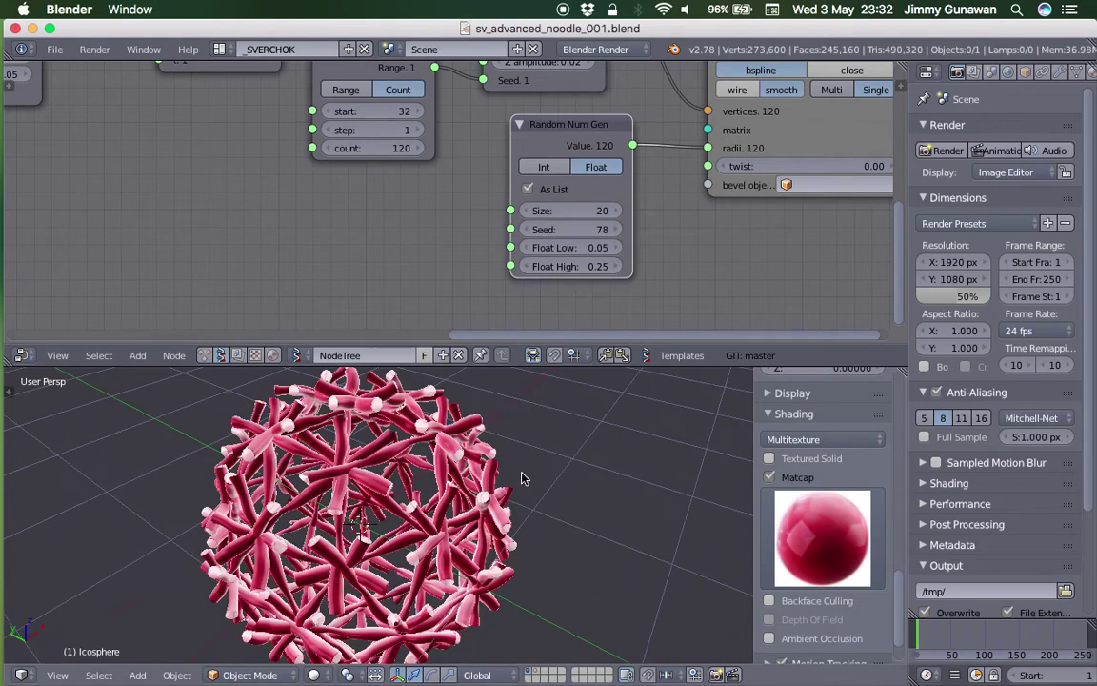
Step: Set the start value to 78 on the Range Int node that seeds the second Randomize node
scroll(453, 306, "up", 5)
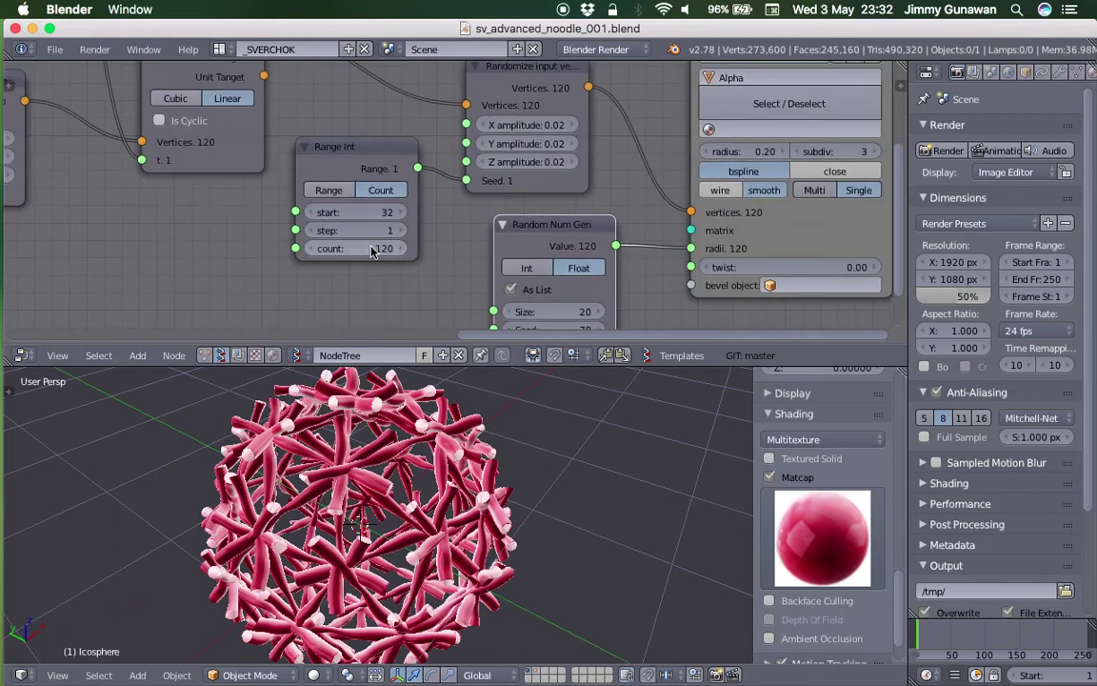
left_click_drag(373, 217, 400, 212)
Step: Try the Polyline Viewer's close option on the noodle curves
middle_click_drag(553, 179, 426, 194)
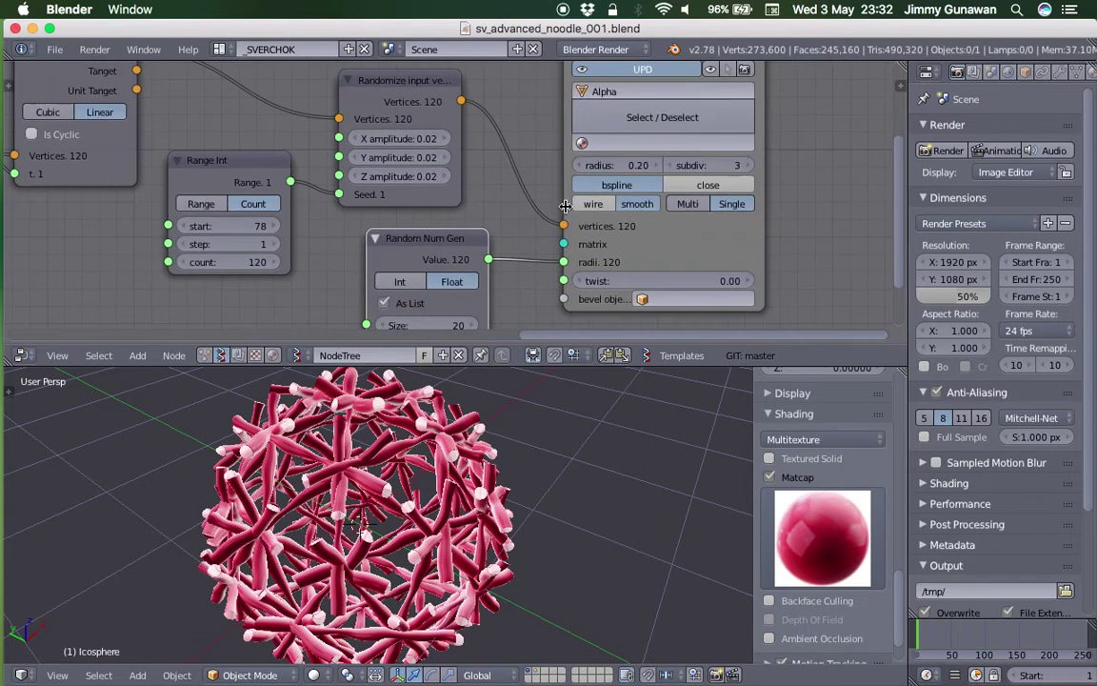
left_click(683, 190)
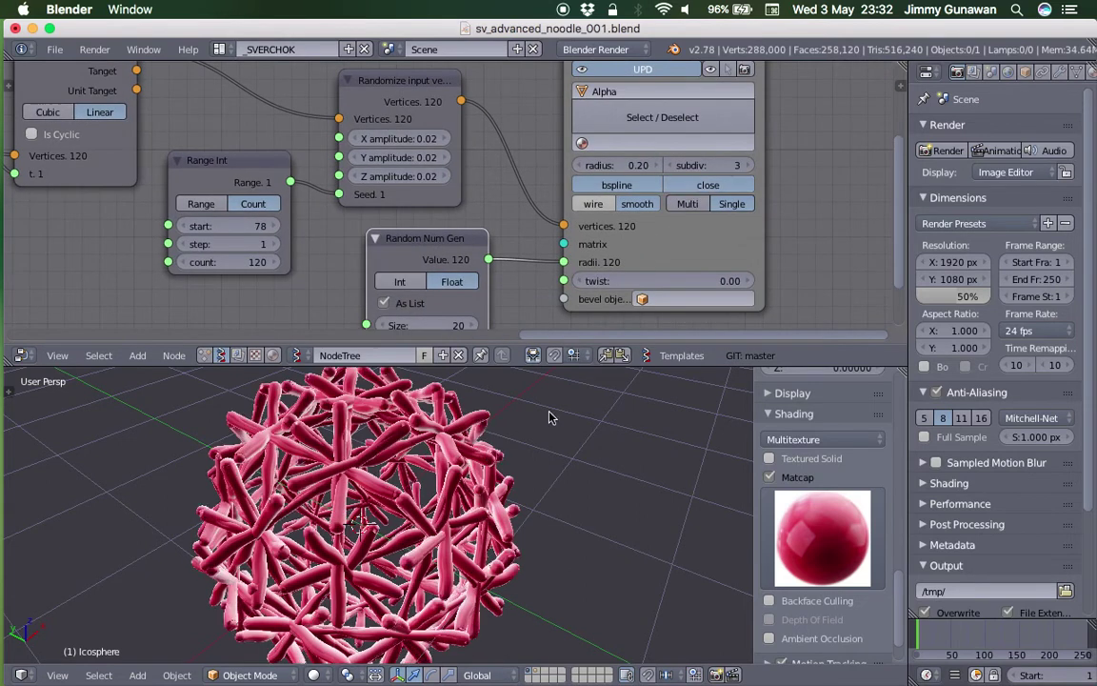
scroll(541, 464, "up", 4)
middle_click_drag(529, 465, 482, 400)
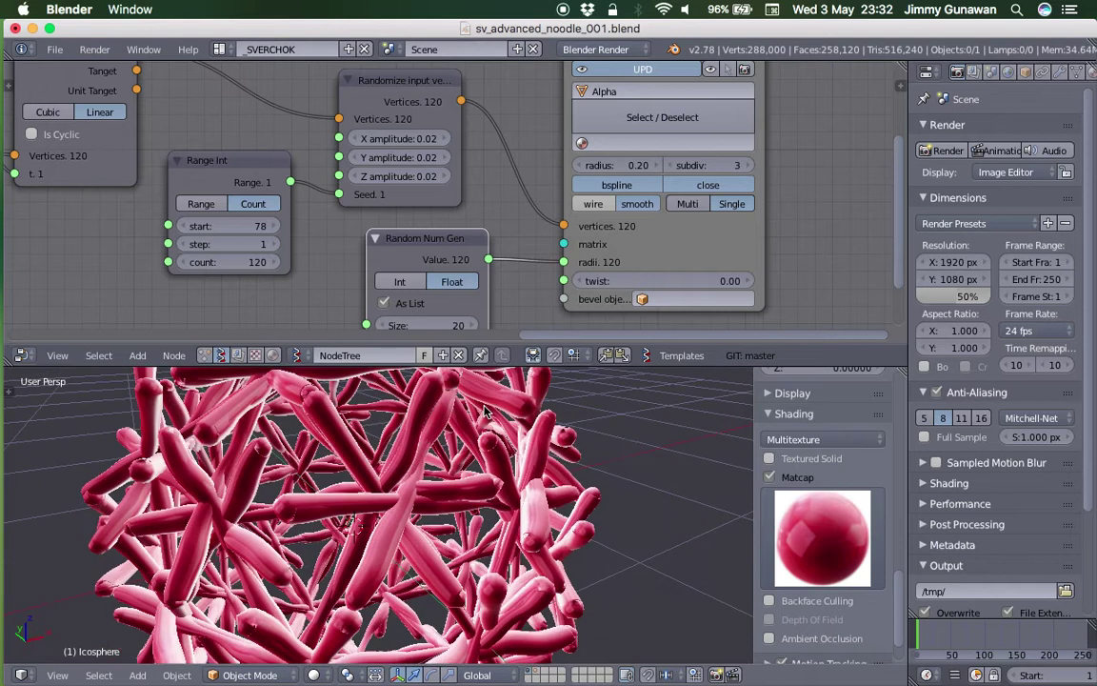
left_click(699, 186)
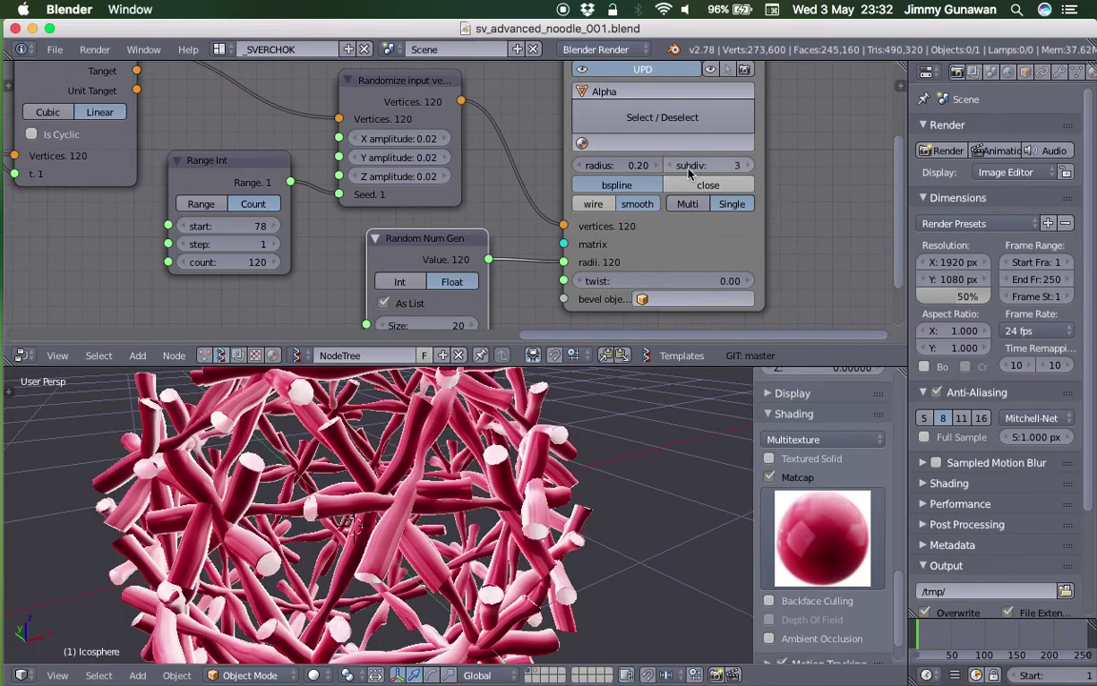
Step: Set the Polyline Viewer's subdiv to 0 and radius to 0.26, saving over the blend file
left_click_drag(689, 172, 657, 171)
middle_click_drag(781, 197, 801, 217)
key("ctrl+s")
left_click(805, 219)
left_click_drag(647, 183, 695, 184)
middle_click_drag(212, 163, 421, 224)
key("ctrl+s")
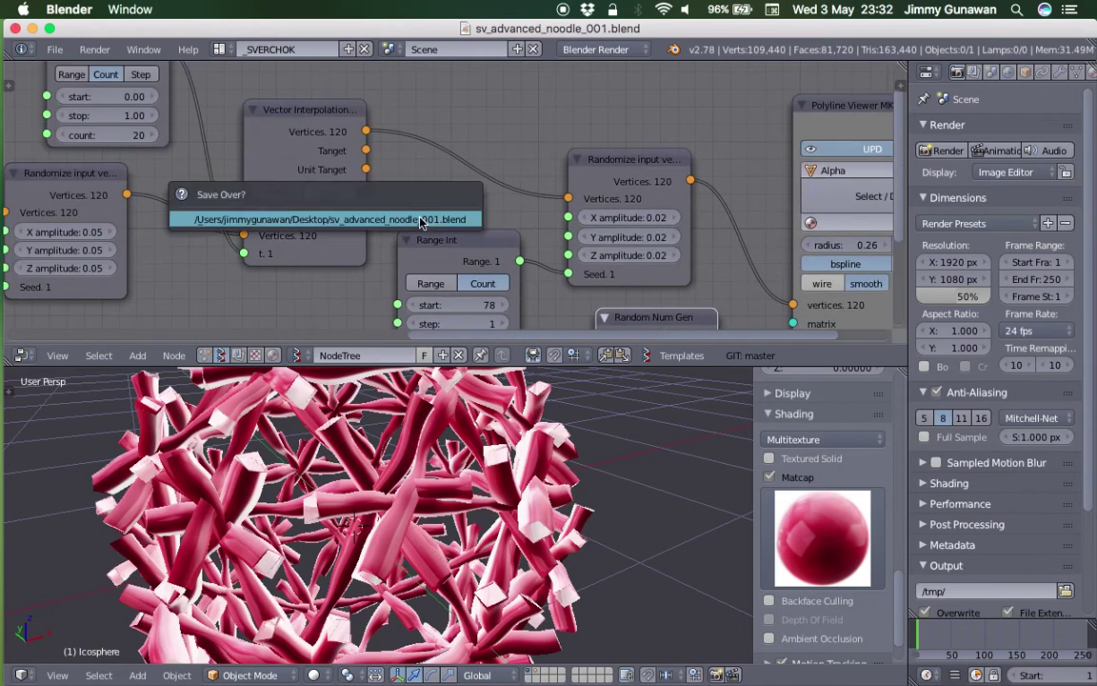
key("Return")
Step: Raise the count of the range node that drives the Vector Interpolation node's t input
middle_click_drag(141, 146, 295, 169)
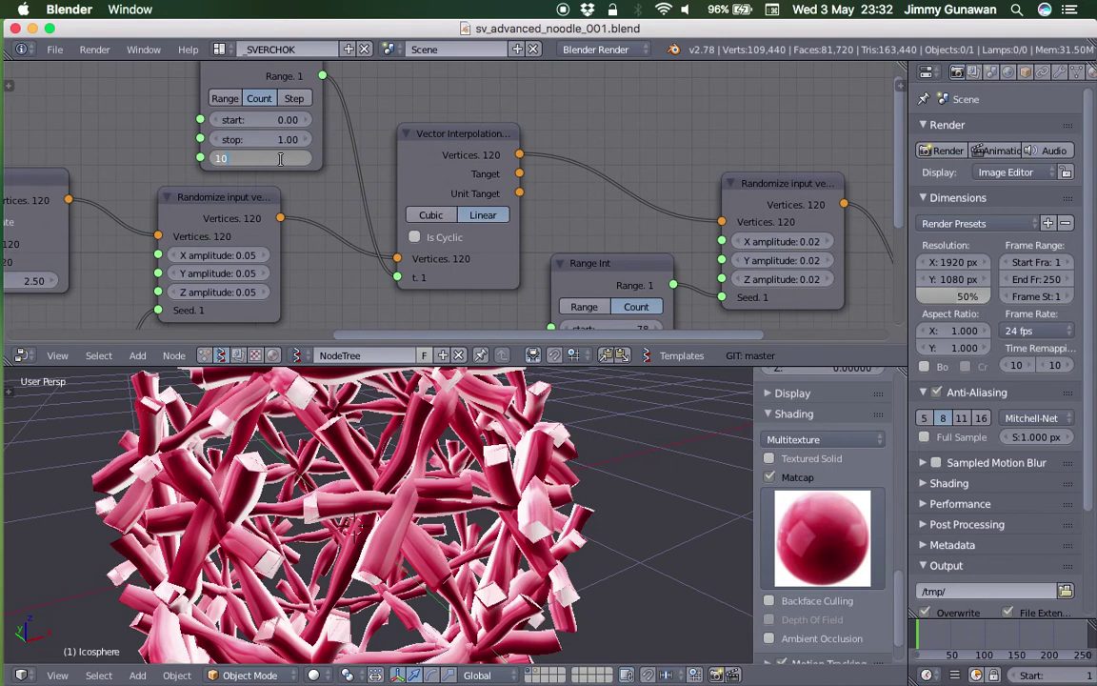
key("Return")
Step: Set the Random Num Gen node's Size to 100 and Seed to 104
middle_click_drag(544, 224, 443, 159)
middle_click_drag(565, 241, 411, 141)
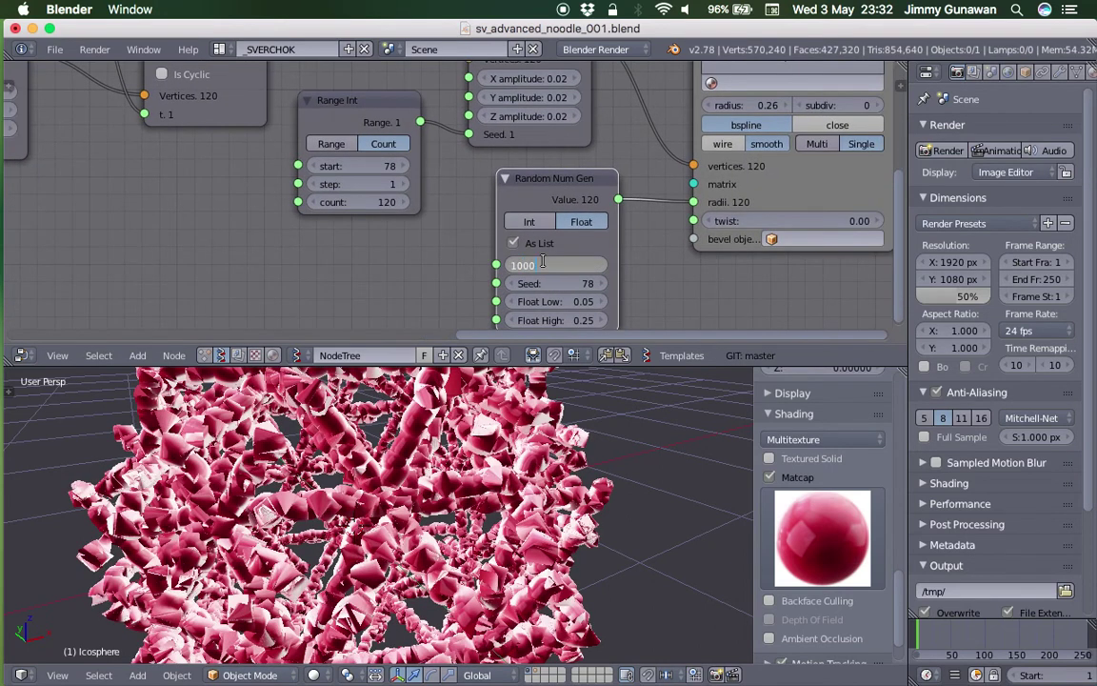
key("Return")
mouse_move(561, 286)
left_mouse_down()
mouse_move(601, 286)
mouse_move(564, 305)
left_mouse_up()
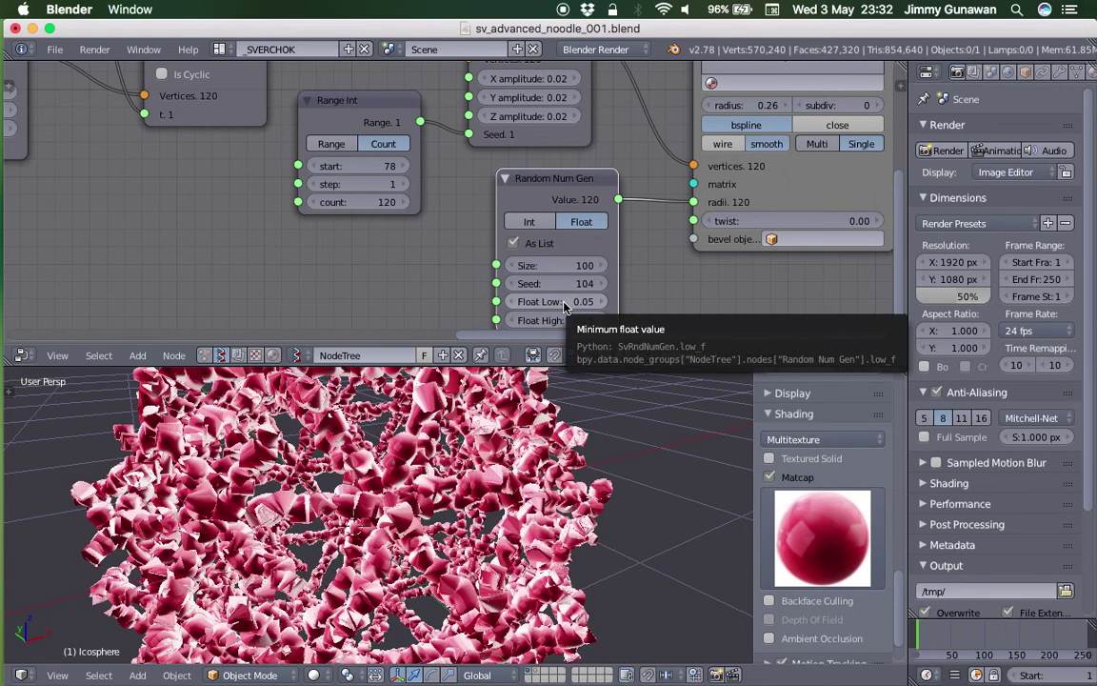
Step: Set the Random Num Gen node's Float Low to 0.03 and Float High to 0.15, and save over the file
left_click(563, 302)
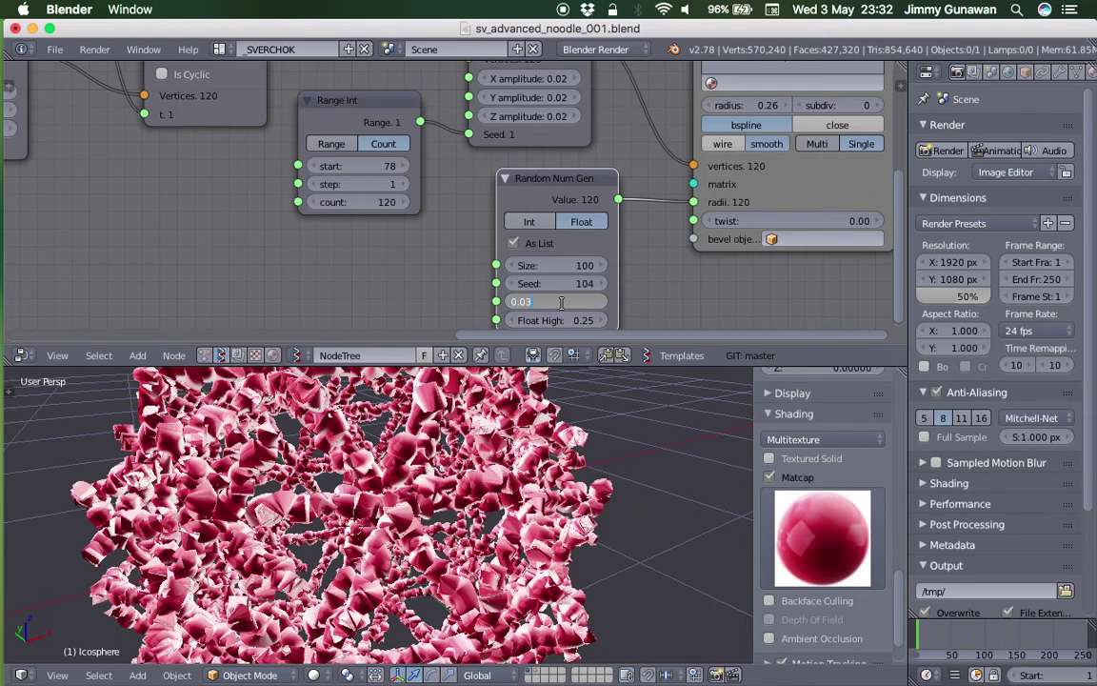
type("0.03")
key("Tab")
type("0.15")
key("Return")
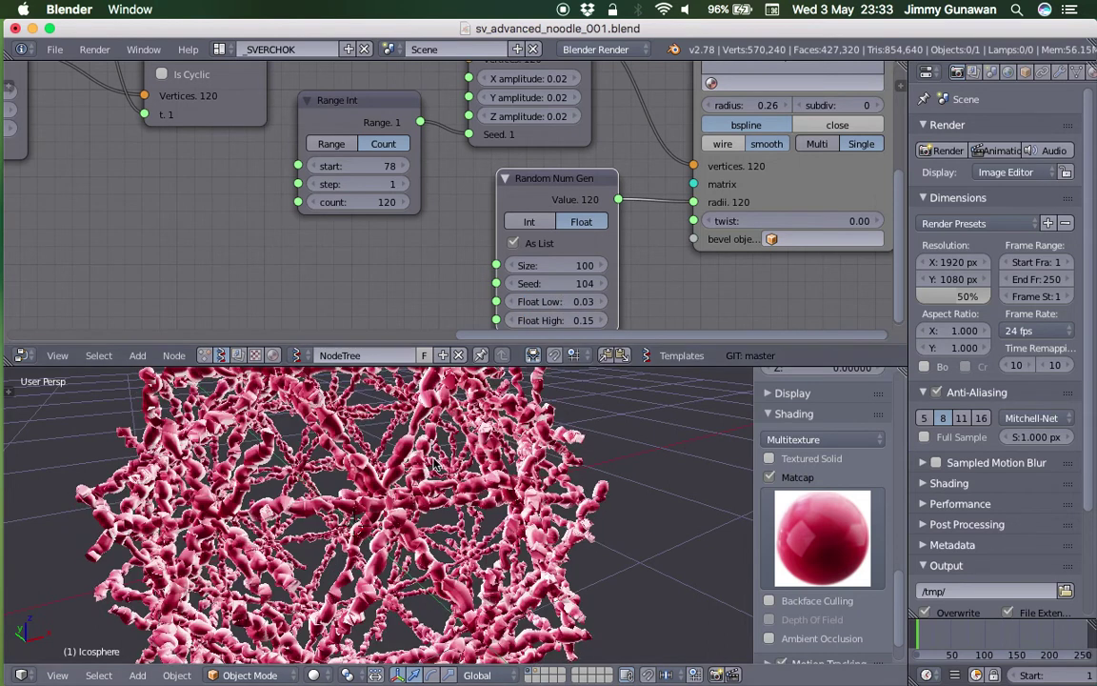
scroll(470, 474, "down", 5)
key("ctrl+s")
left_click(518, 479)
Step: Set the X, Y and Z amplitudes of the first Randomize input vectors node to 0.15
scroll(281, 222, "left", 5)
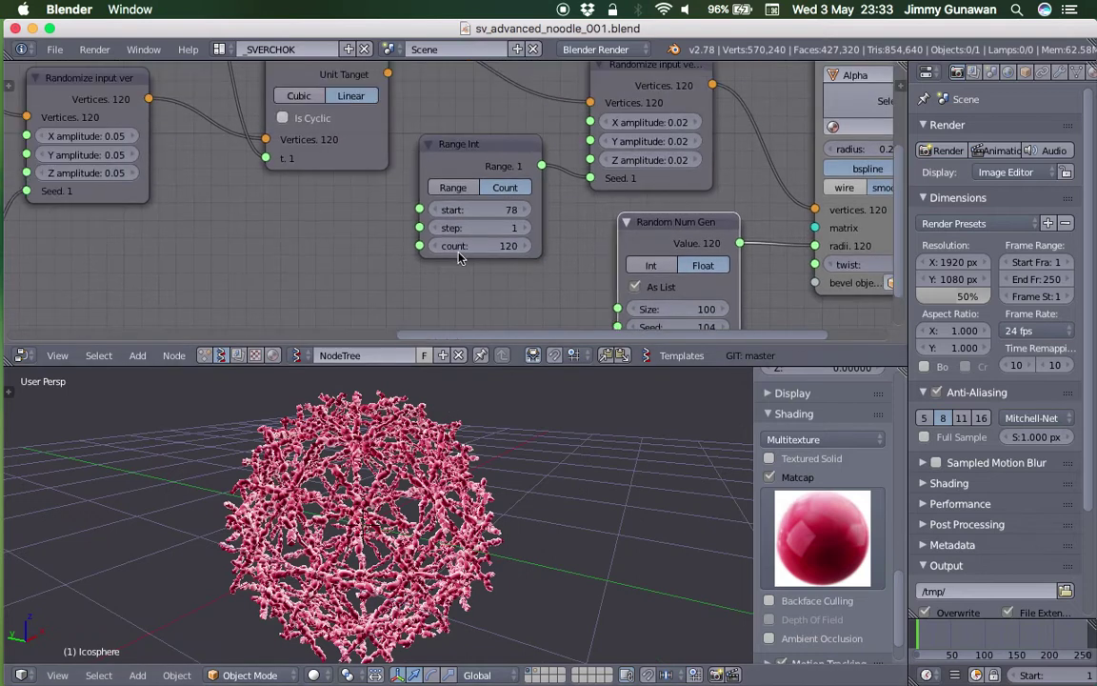
scroll(225, 226, "left", 4)
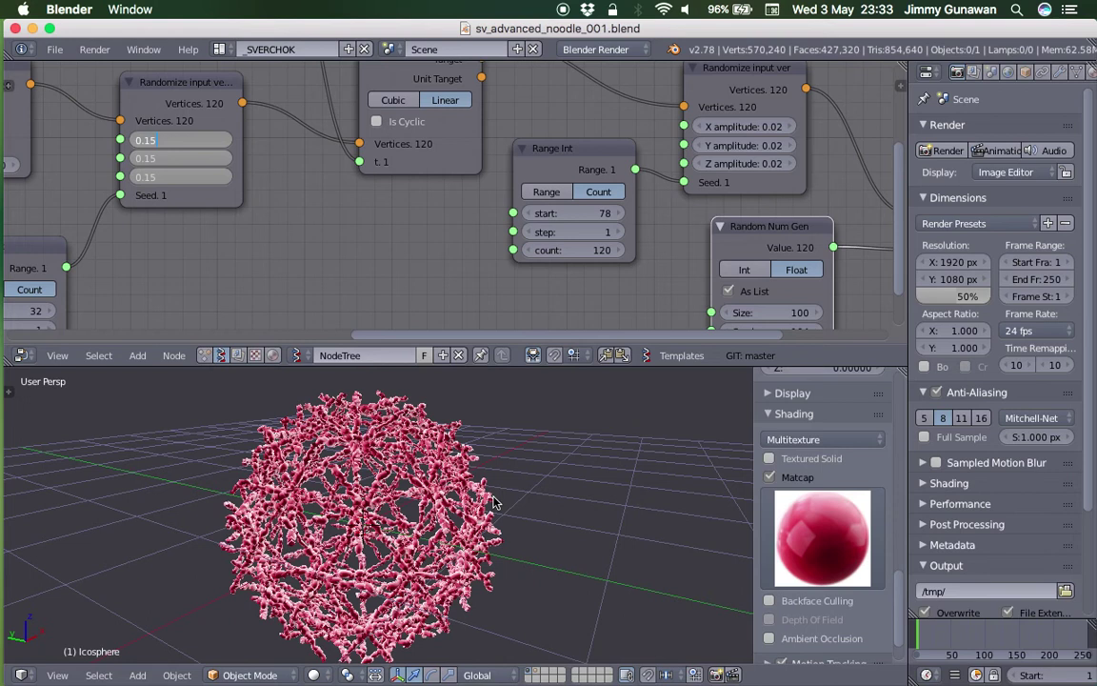
key("Return")
Step: Examine the randomized noodle tubes up close and from different angles in the 3D viewport
scroll(492, 502, "up", 5)
key("a")
key("KP_Decimal")
key("a")
middle_click_drag(500, 514, 520, 472)
scroll(521, 471, "up", 10)
scroll(422, 454, "up", 3)
scroll(422, 454, "down", 12)
Step: Turn on Only Render display in the 3D viewport to hide the grid and overlays
left_click(788, 393)
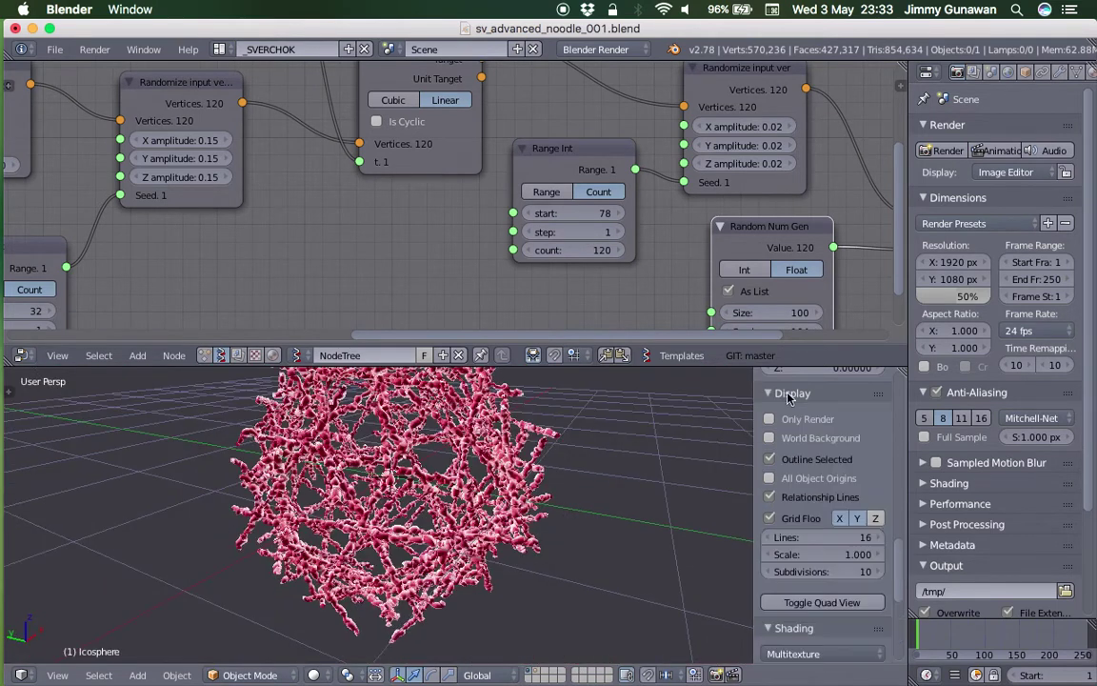
left_click(805, 420)
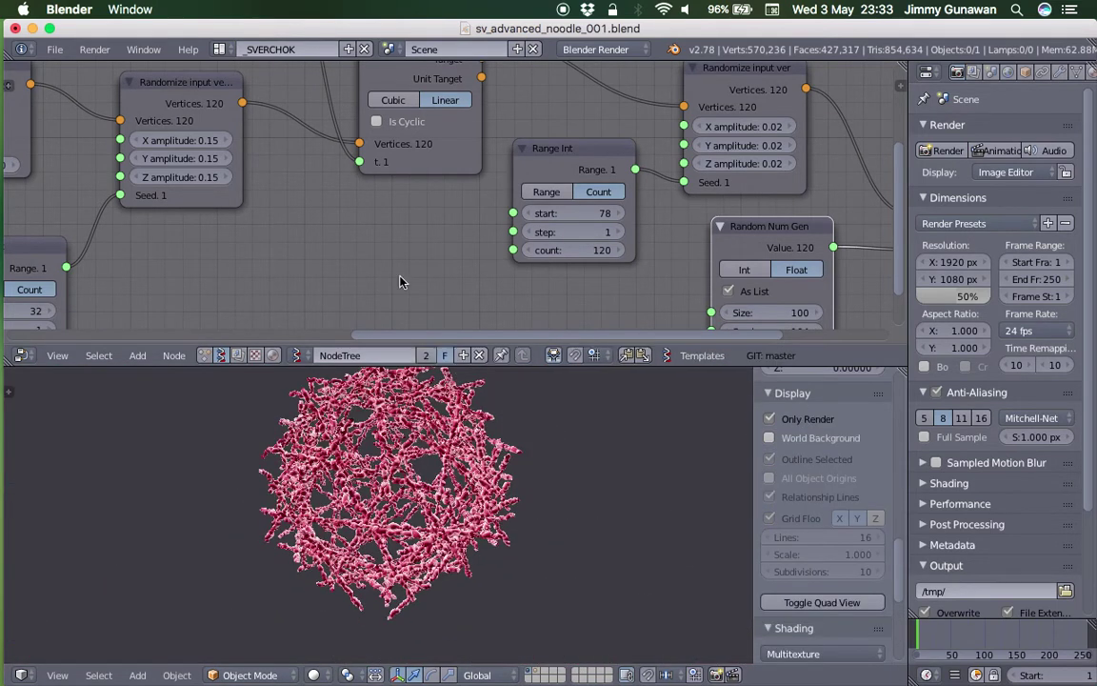
Step: Save the blend file and rename the node tree to Adv_Noodle_FX
middle_click_drag(359, 247, 361, 205)
key("ctrl+s")
left_click(402, 228)
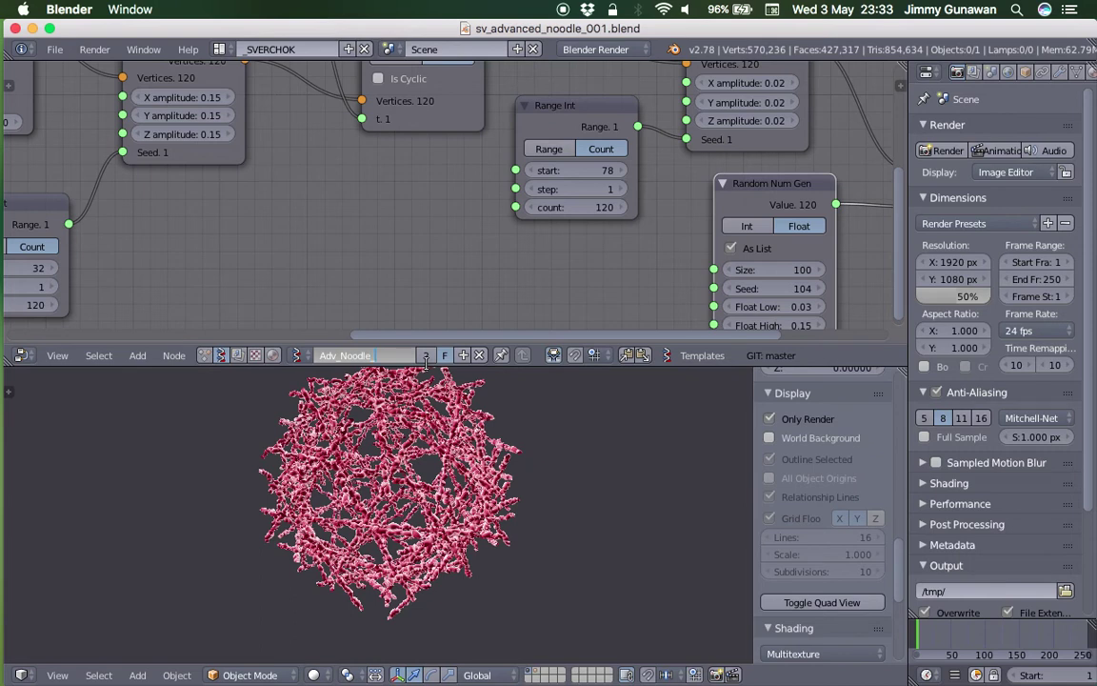
key("Return")
Step: Choose Solid viewport shading and turn off Only Render display
middle_click_drag(433, 407, 419, 445)
middle_click_drag(323, 204, 455, 181)
scroll(456, 181, "down", 3)
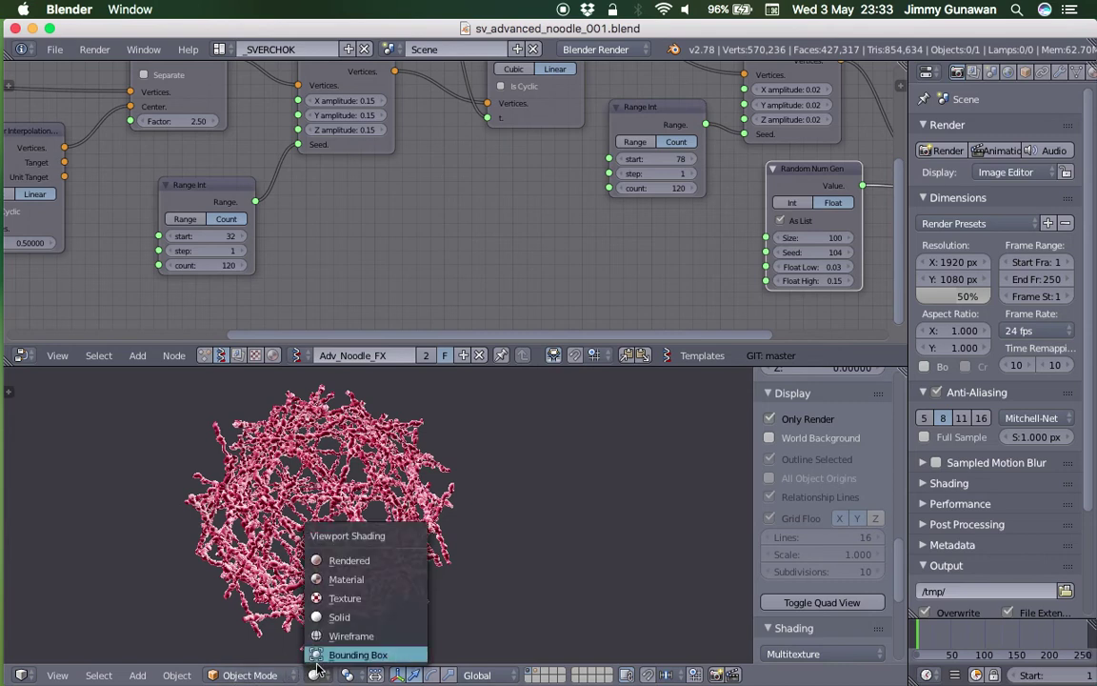
left_click(341, 617)
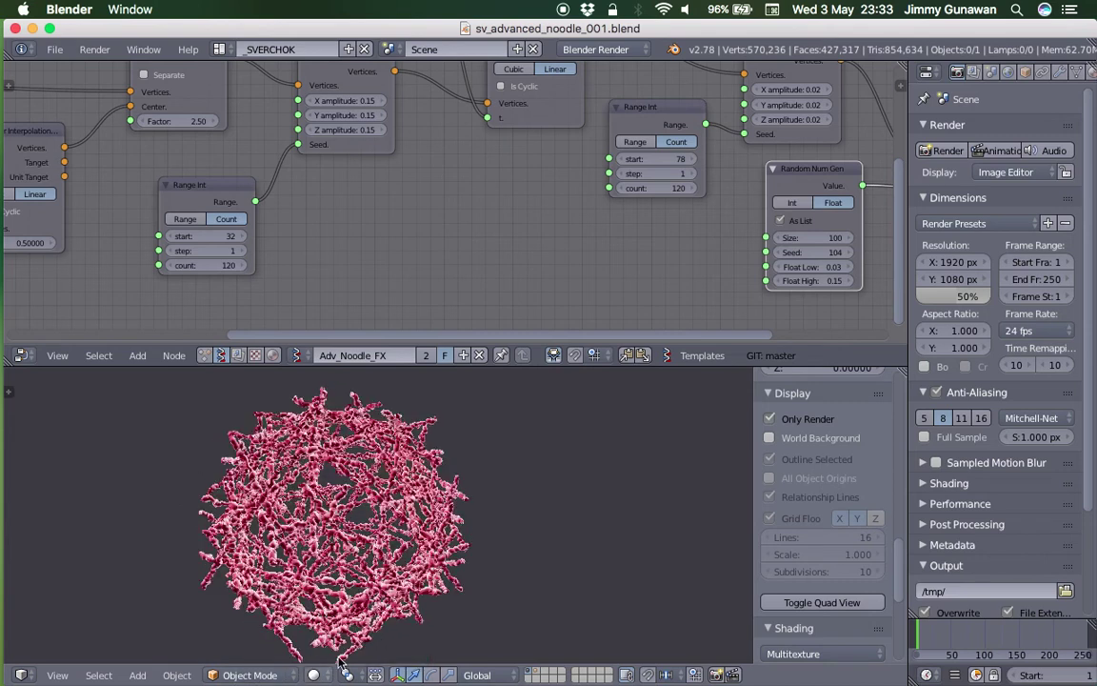
left_click(769, 419)
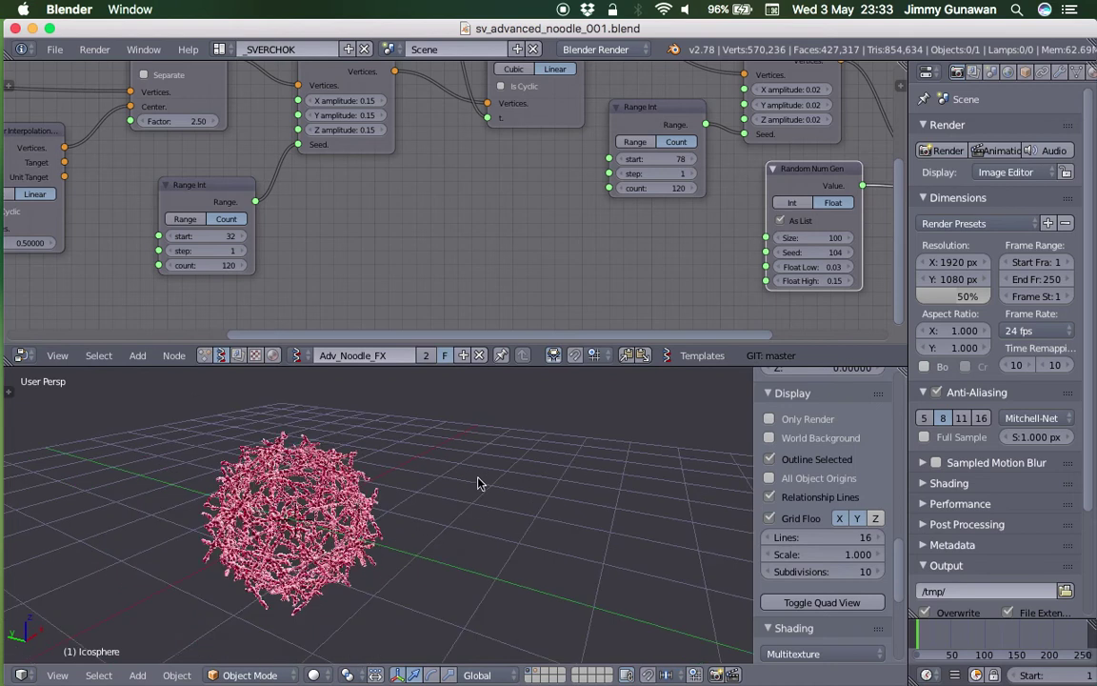
Step: Add a text object beside the noodle ball and scale it up
key("shift+a")
mouse_move(410, 471)
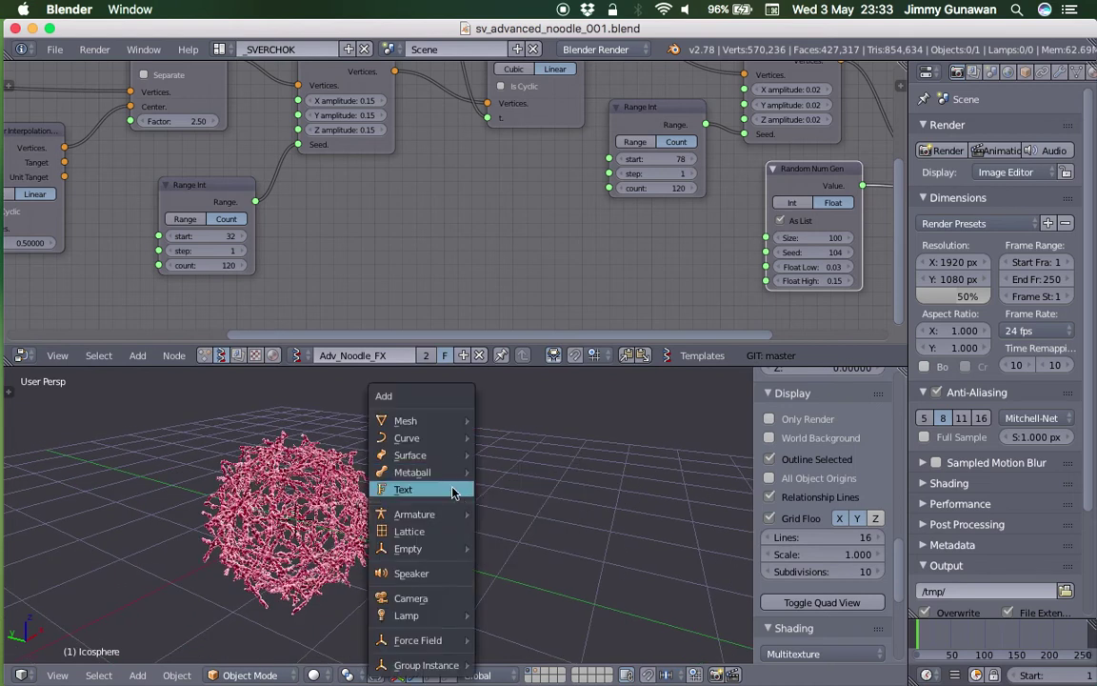
left_click(455, 489)
middle_click_drag(517, 525, 528, 541)
key("r")
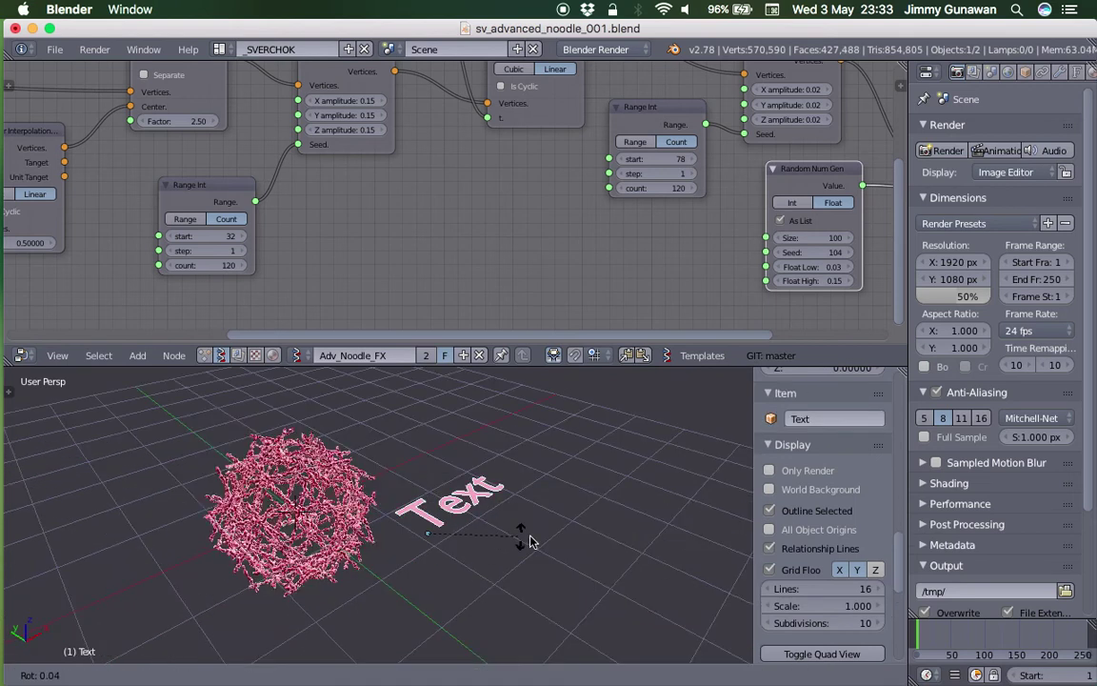
left_click(538, 539)
key("s")
left_click(618, 552)
middle_click_drag(617, 553, 514, 568)
Step: Replace the text object's content with "blend" and return to Object Mode
key("Tab")
left_click(595, 533)
key("BackSpace")
key("BackSpace")
key("BackSpace")
key("BackSpace")
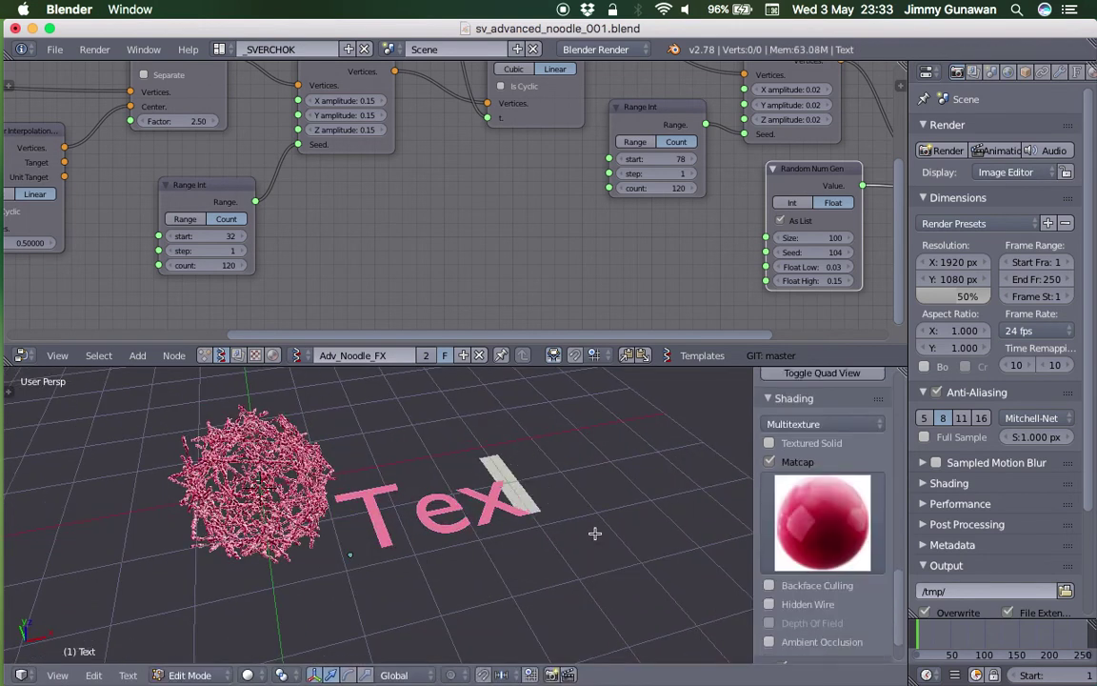
type("blend")
key("Tab")
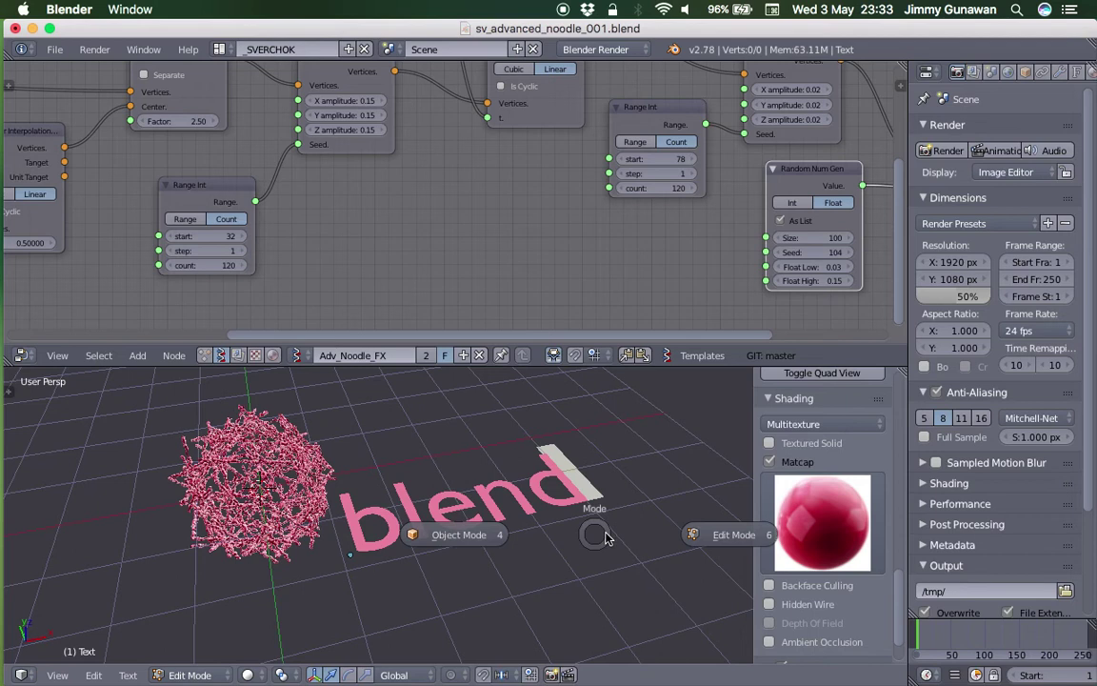
left_click(471, 533)
scroll(486, 541, "up", 2)
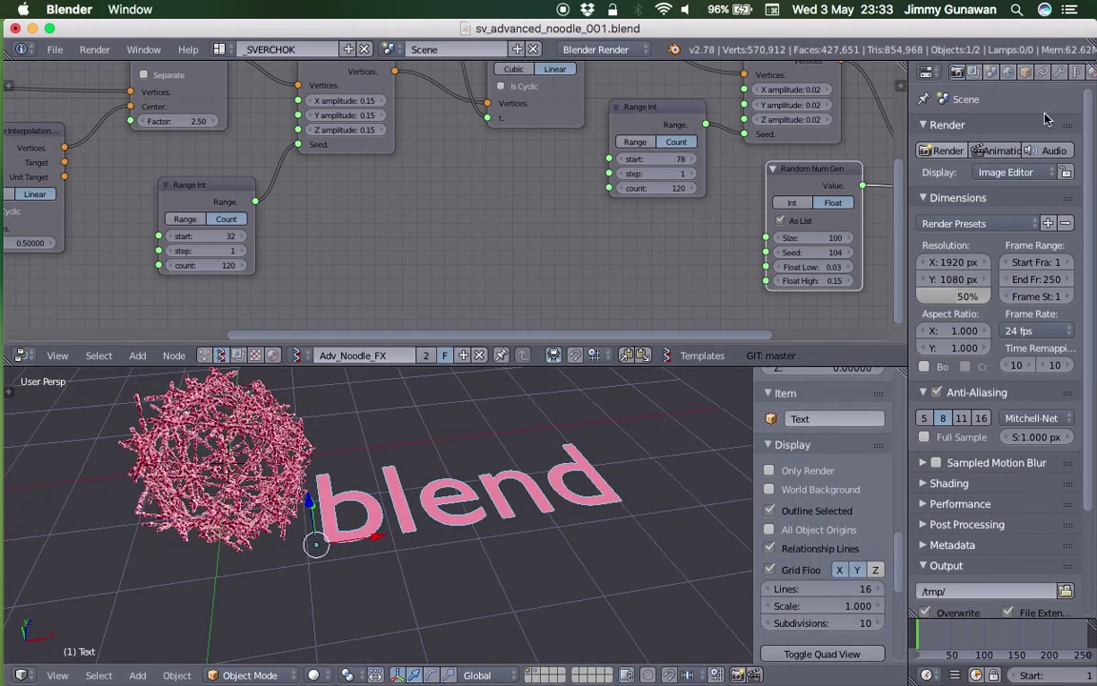
Step: Extrude the "blend" text by 0.032 to give it thickness
left_click(1078, 72)
left_click_drag(961, 365, 977, 365)
scroll(471, 443, "up", 3)
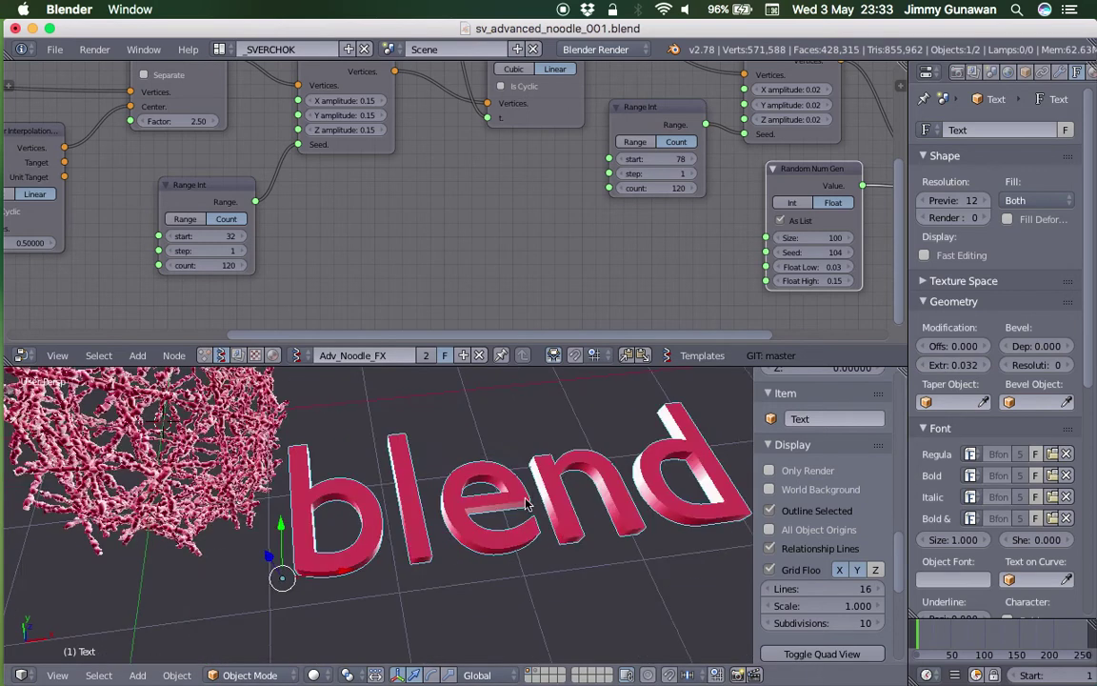
Step: Show the viewport in wireframe and add a Remesh modifier to the "blend" text object
key("z")
middle_click_drag(528, 503, 483, 514)
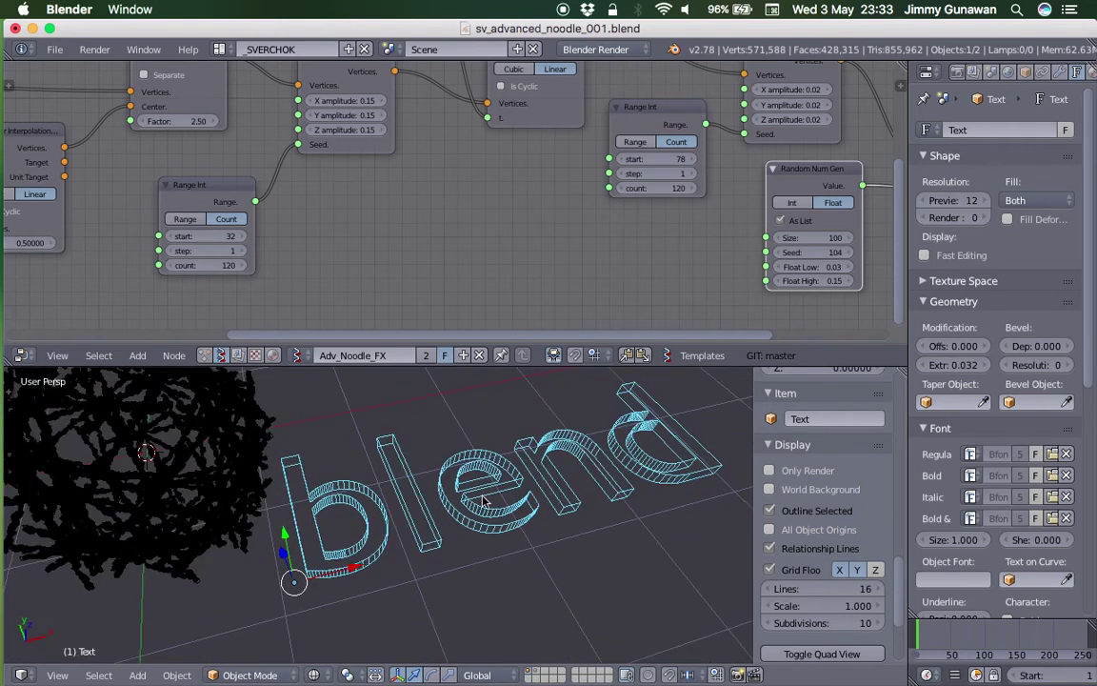
left_click(1062, 73)
left_click(952, 130)
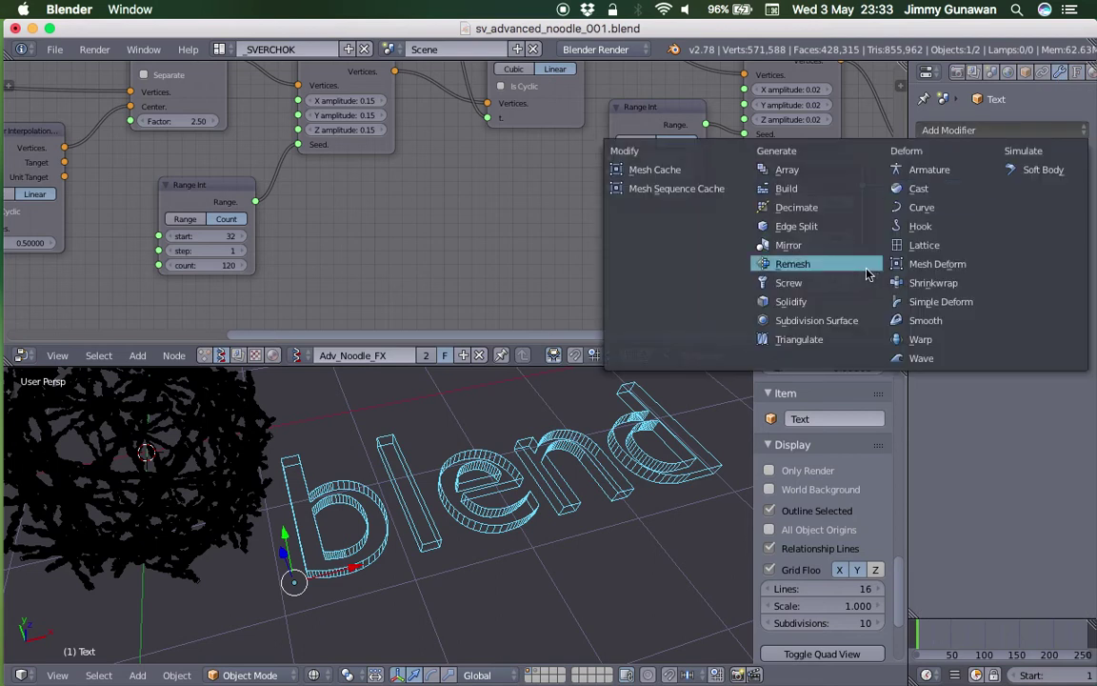
left_click(868, 272)
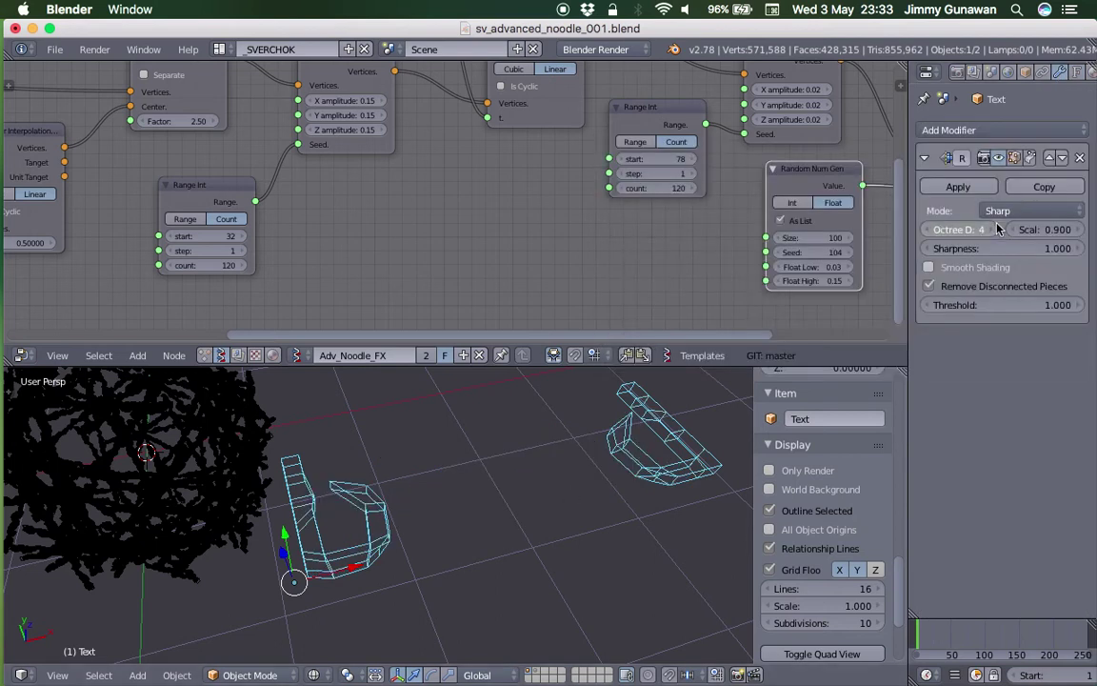
Step: Set the Remesh modifier to Smooth mode with octree depth 5 and turn off Remove Disconnected Pieces
left_click(1008, 212)
left_click(1002, 171)
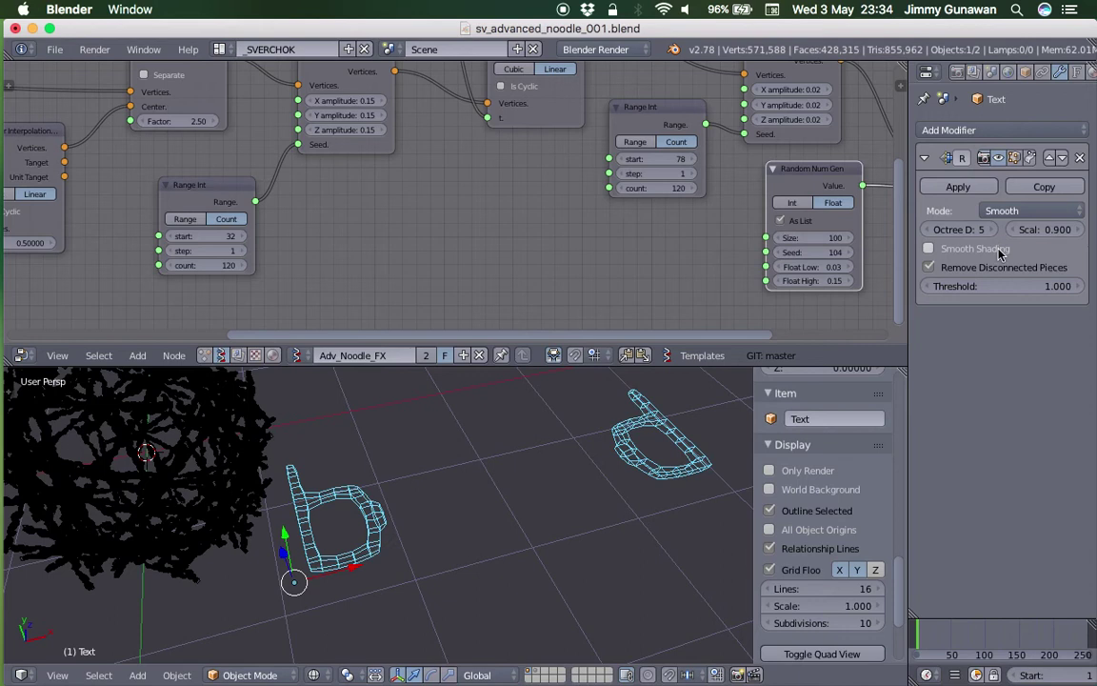
left_click(930, 267)
scroll(645, 526, "up", 3)
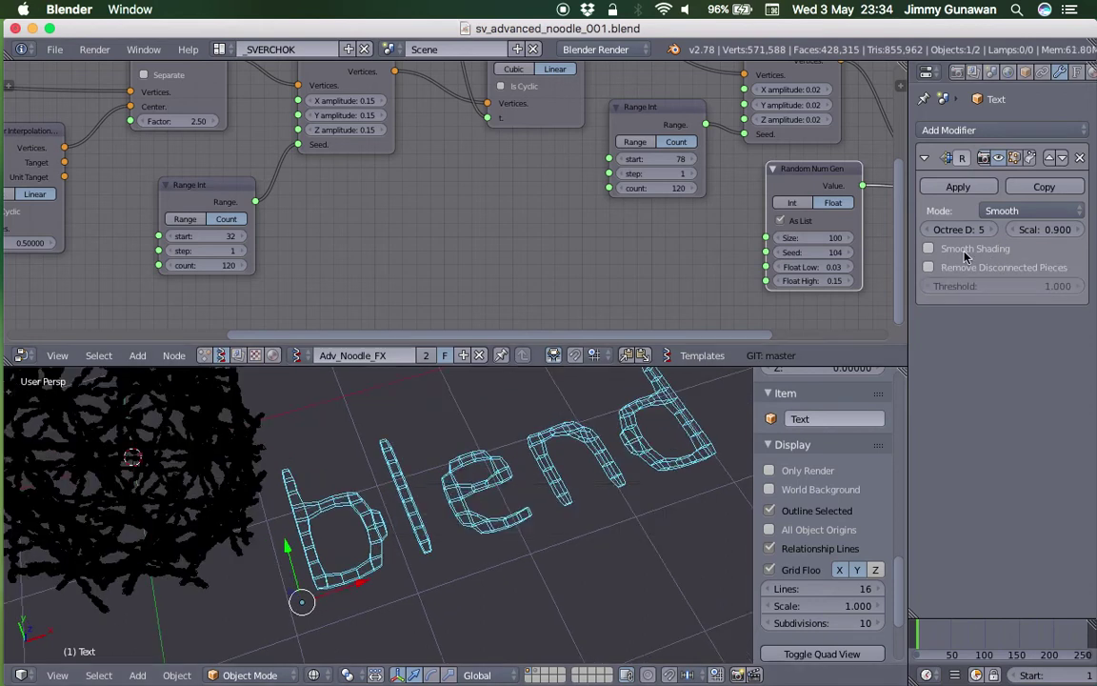
Step: Return the viewport to solid shading with the noodle ball and the remeshed text both in view
left_click(1026, 130)
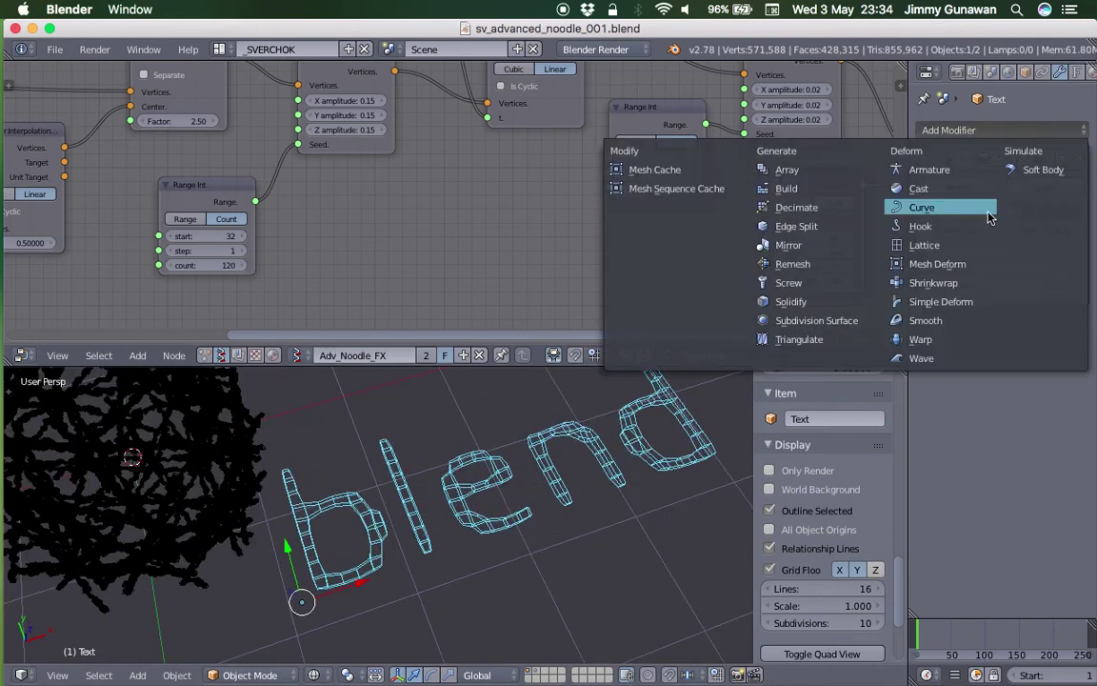
left_click(487, 539)
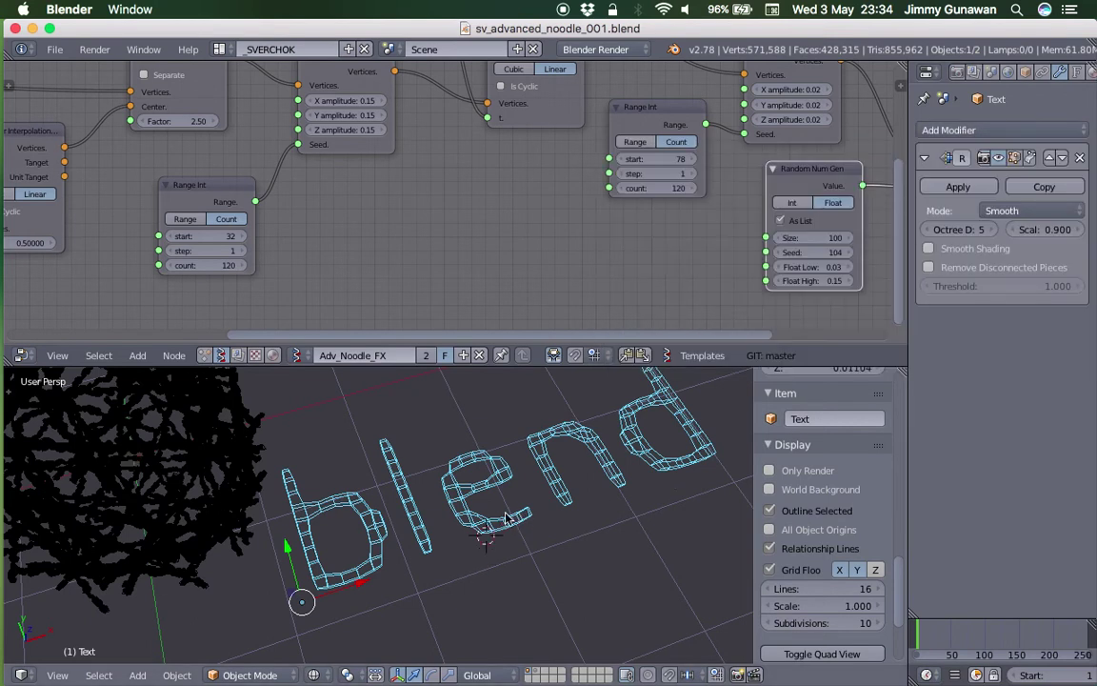
left_click(486, 534)
key("z")
scroll(509, 517, "down", 3)
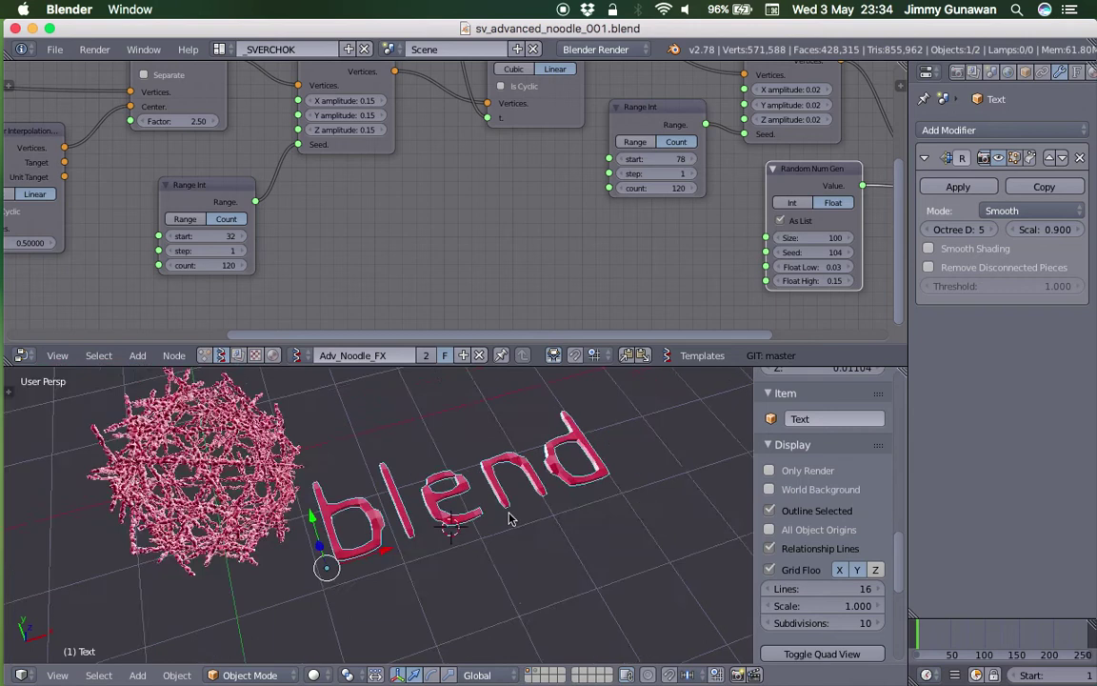
middle_click_drag(507, 517, 568, 515, "shift")
scroll(374, 262, "down", 3)
Step: Move the icosphere's Objects in node farther from Polygon Boom and make the node editor taller
mouse_move(79, 216)
middle_mouse_down()
mouse_move(330, 177)
mouse_move(615, 240)
middle_mouse_up()
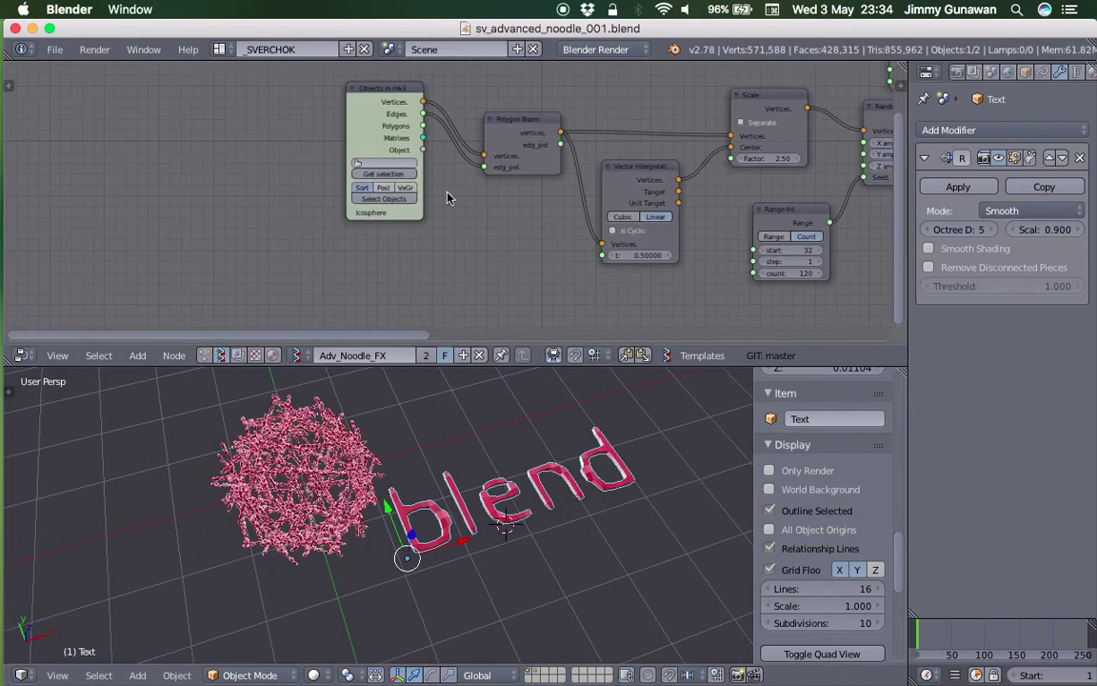
middle_click_drag(409, 134, 424, 157)
left_click_drag(384, 114, 244, 105)
left_click_drag(441, 365, 446, 403)
scroll(408, 298, "up", 3)
left_click_drag(241, 100, 219, 97)
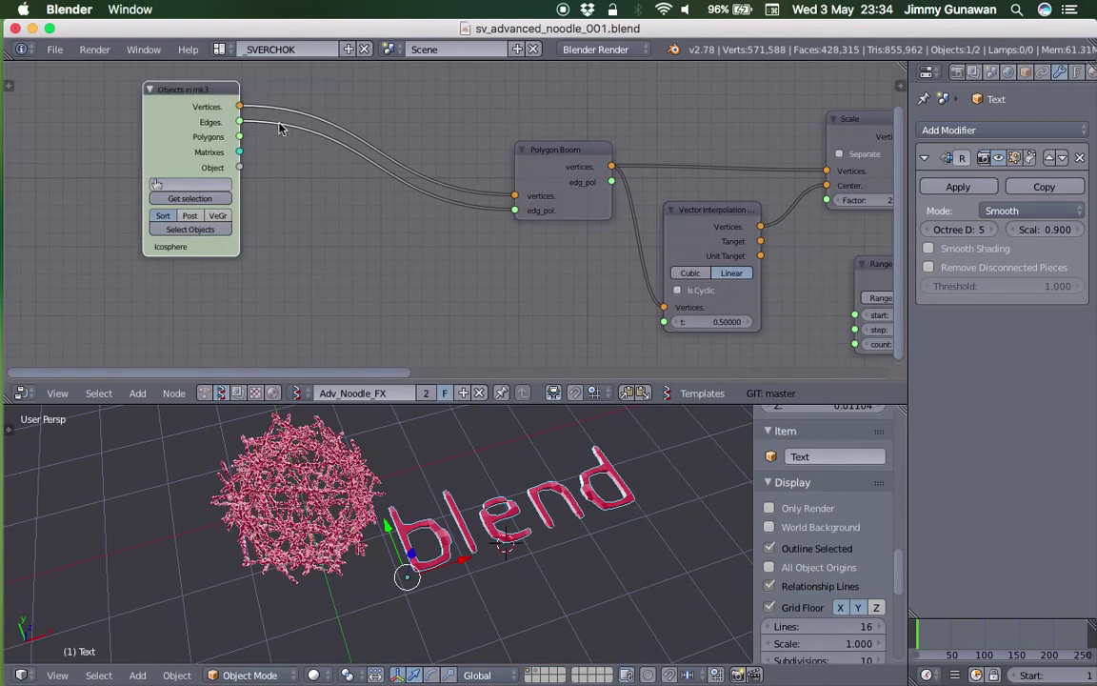
Step: Insert reroute points on the two links into Polygon Boom, cut them off from the icosphere input node, and separate the points
left_click_drag(386, 177, 393, 207, "shift")
scroll(400, 147, "up", 2)
middle_click_drag(367, 145, 398, 156)
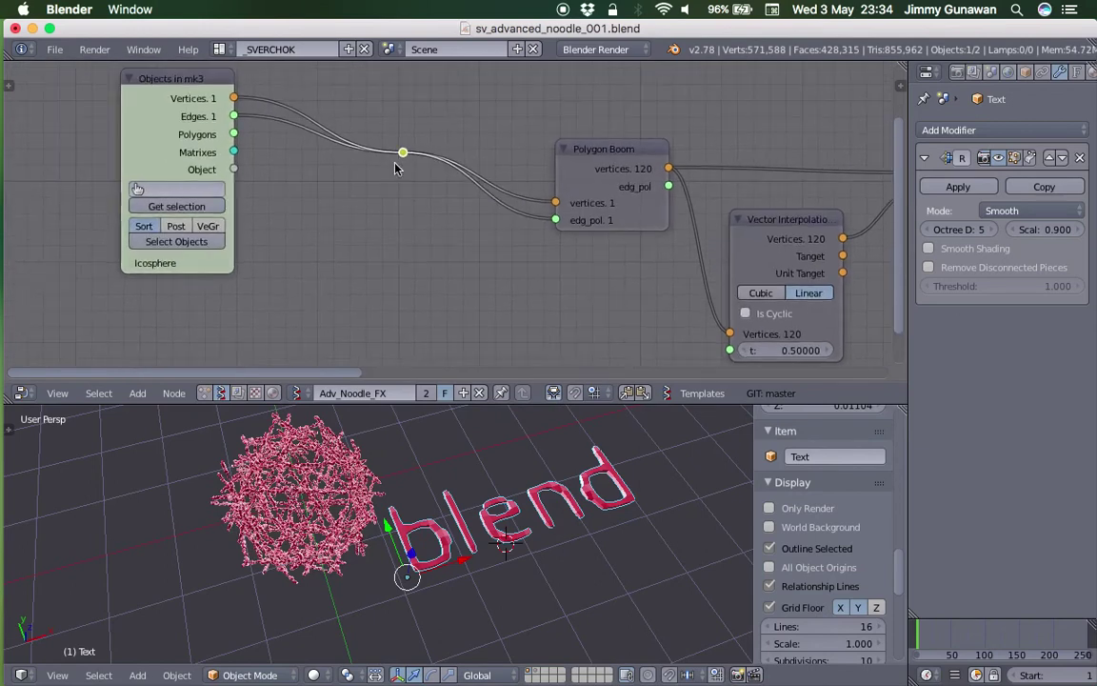
left_click_drag(346, 125, 344, 204, "ctrl")
left_click_drag(399, 158, 396, 120)
left_click(402, 156)
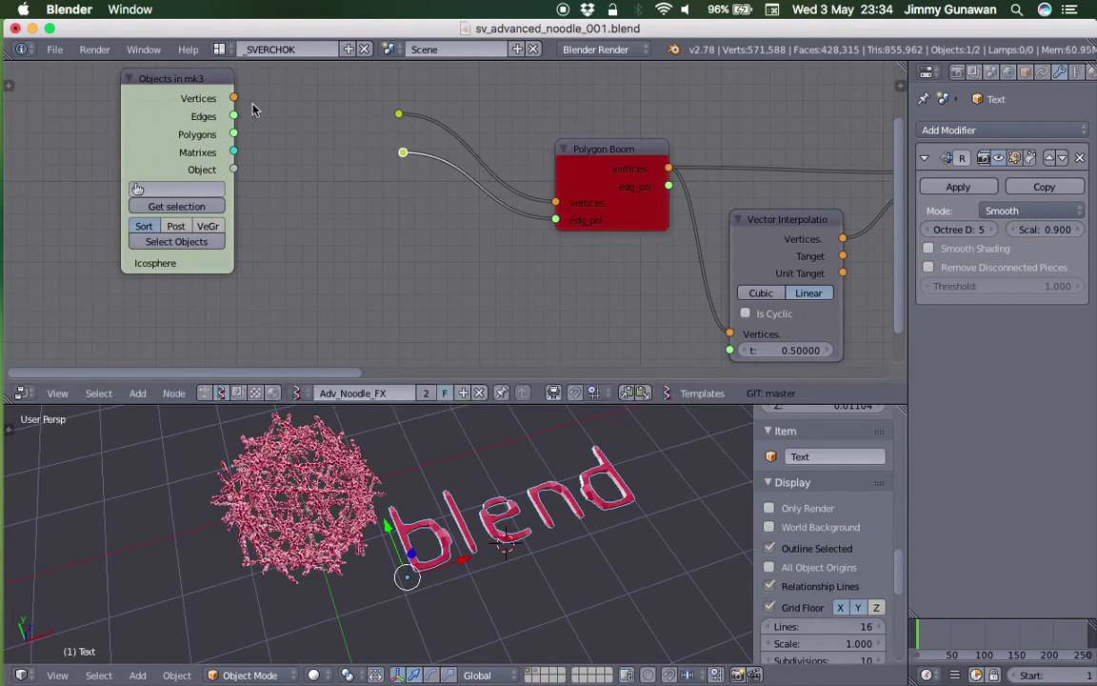
middle_click_drag(318, 197, 319, 187)
key("shift+a")
left_click(337, 232)
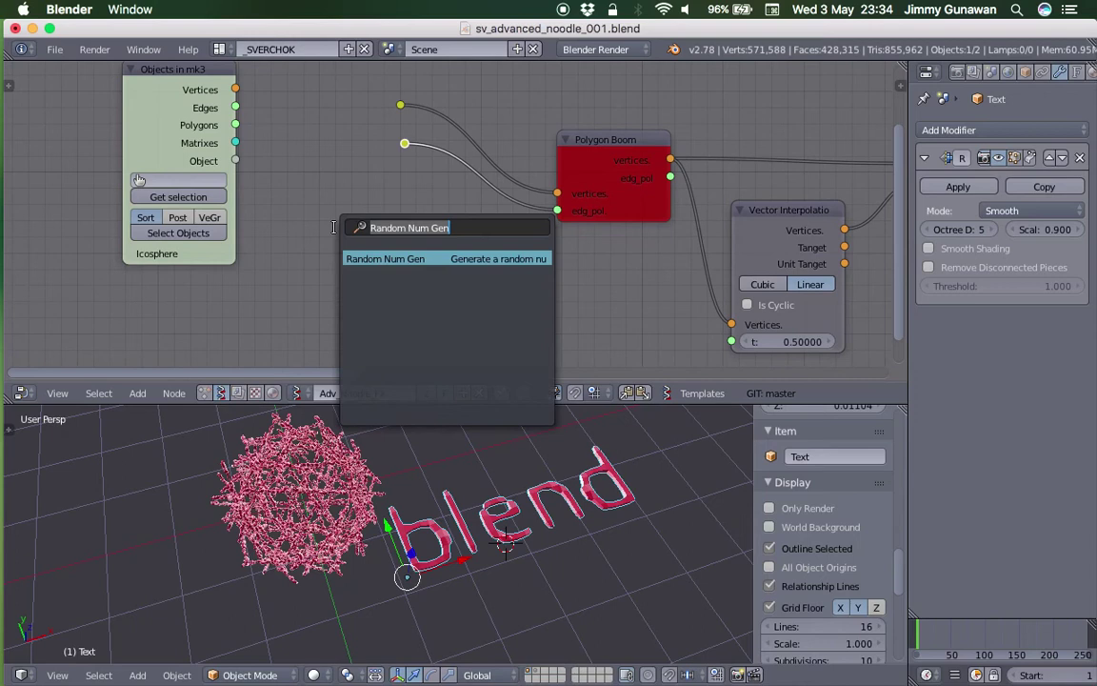
key("Escape")
Step: Duplicate the Objects in node and load the selected text object into the copy with Post enabled
left_click_drag(163, 99, 181, 126)
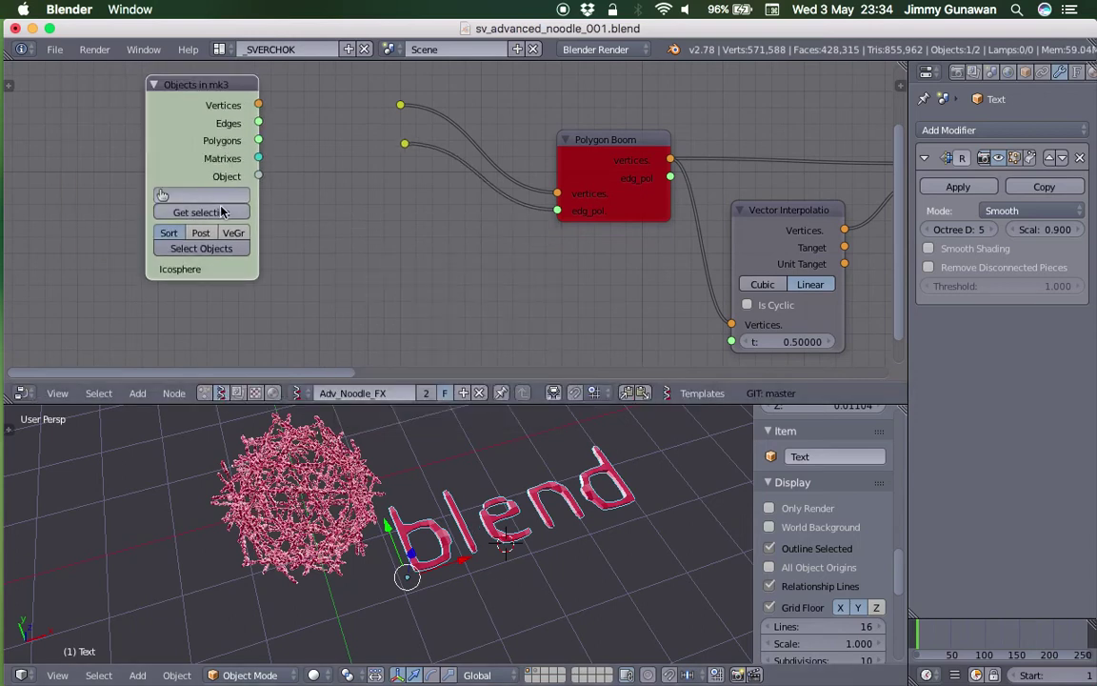
left_click_drag(184, 159, 147, 151)
key("shift+d")
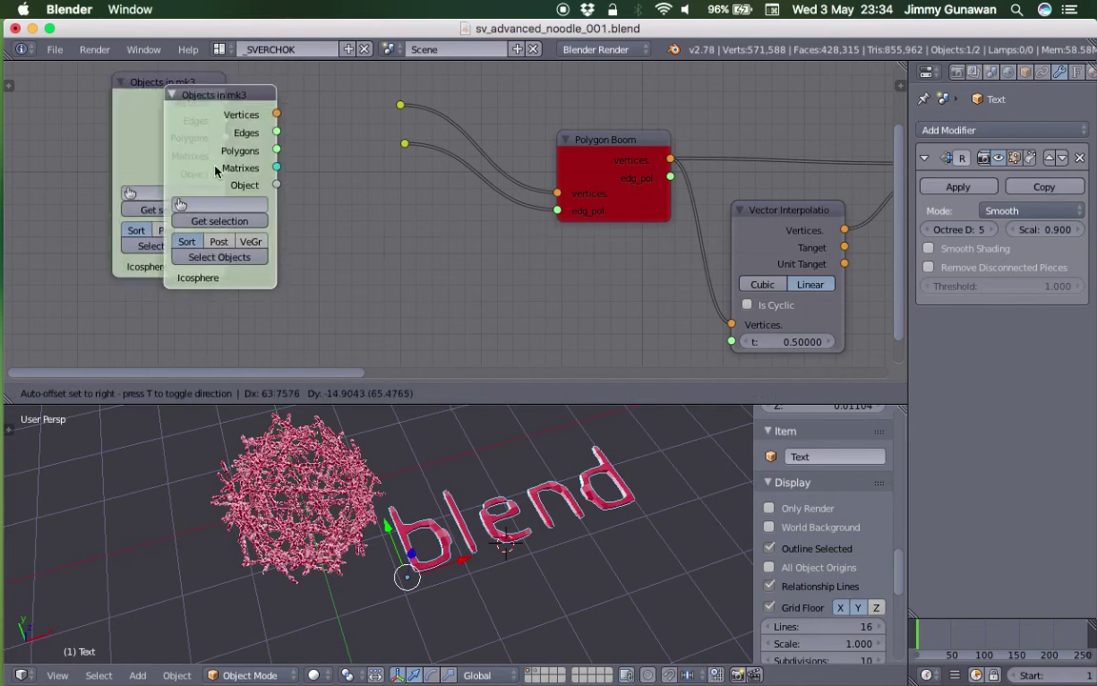
left_click(288, 221)
left_click(297, 290)
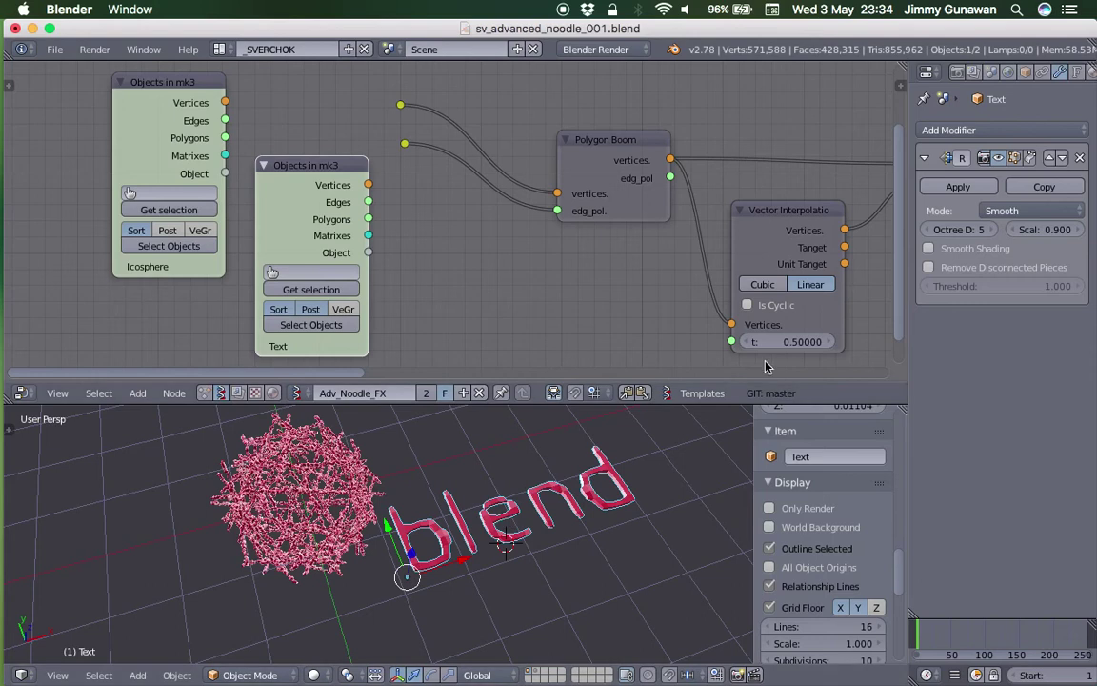
Step: Connect the text node's Vertices and Polygons outputs to the two reroute points feeding Polygon Boom
left_click_drag(368, 185, 415, 143)
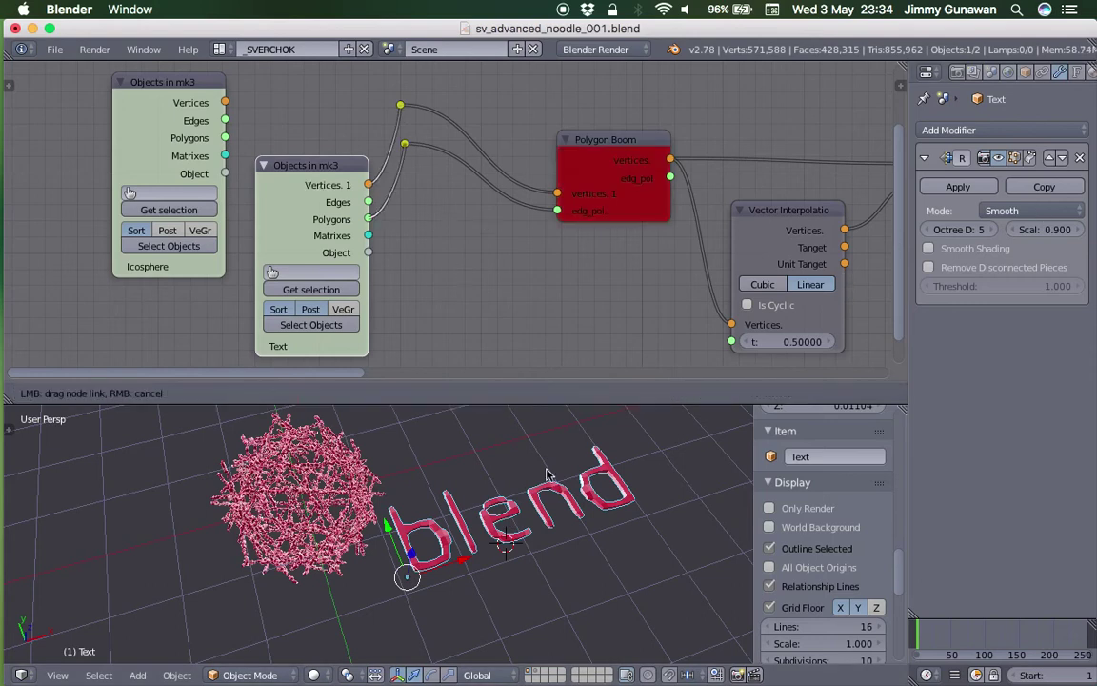
left_click_drag(548, 508, 550, 505)
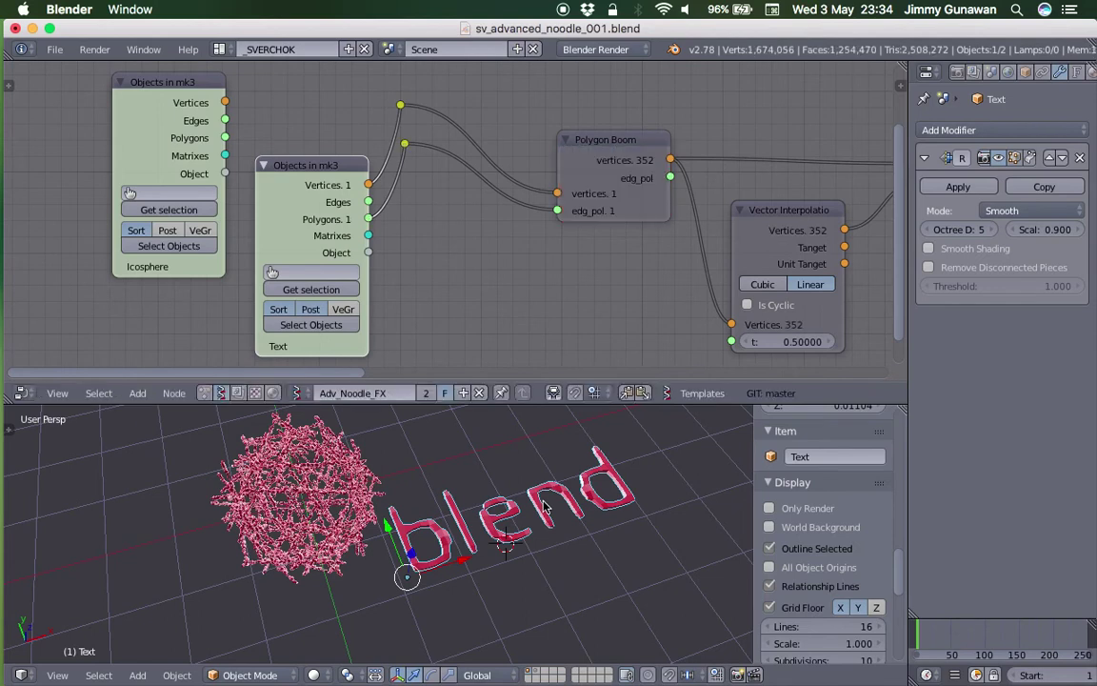
middle_click_drag(562, 490, 300, 576)
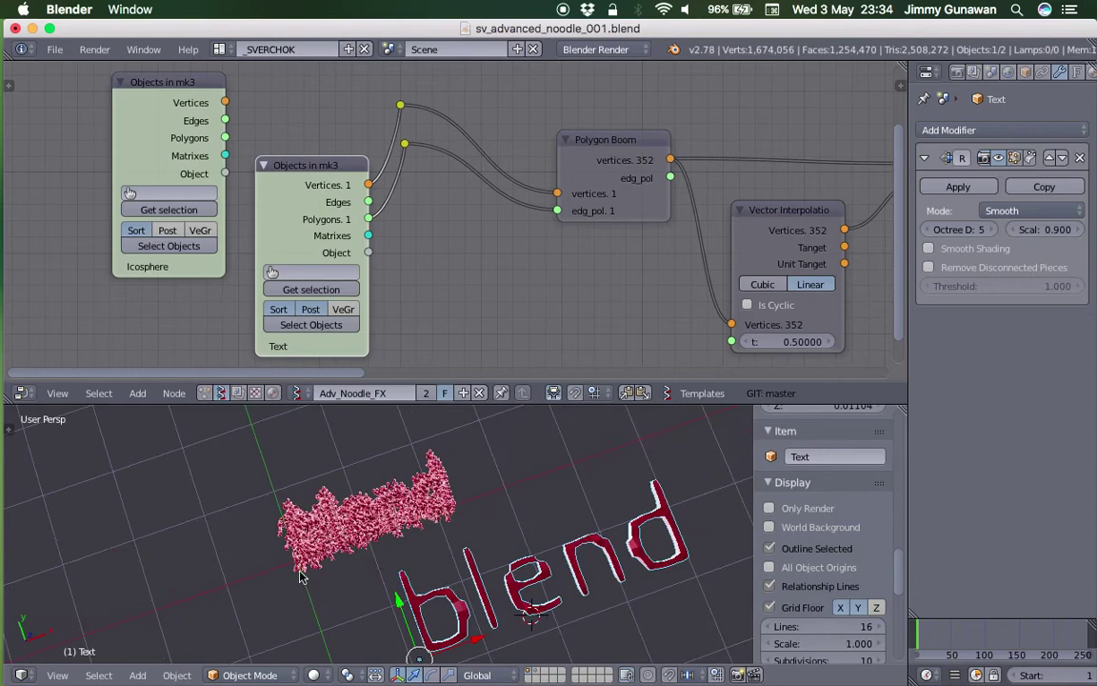
Step: Switch the 3D viewport to top view and enlarge it
left_click(57, 675)
left_click(72, 592)
scroll(289, 558, "up", 5)
left_click_drag(460, 405, 460, 246)
scroll(505, 445, "down", 3)
scroll(502, 443, "down", 2, "shift")
key("ctrl+s")
left_click(502, 444)
scroll(516, 477, "down", 2)
Step: Move the text object to below the noodle version and scale it up slightly
key("g")
left_click(290, 458)
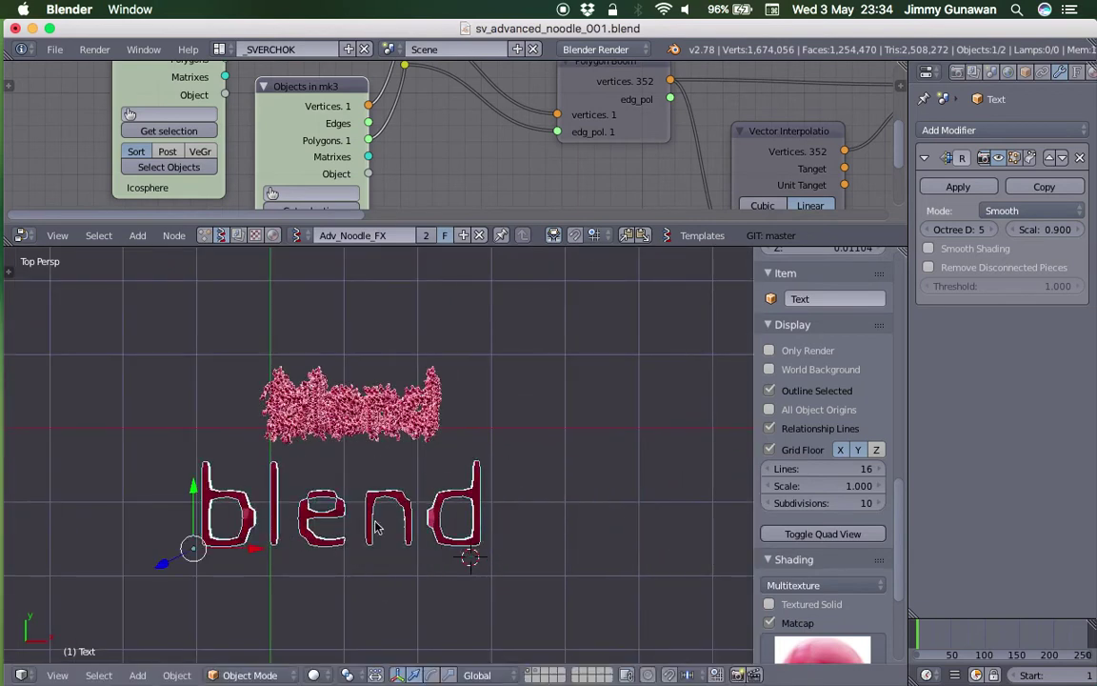
key("s")
left_click(444, 536)
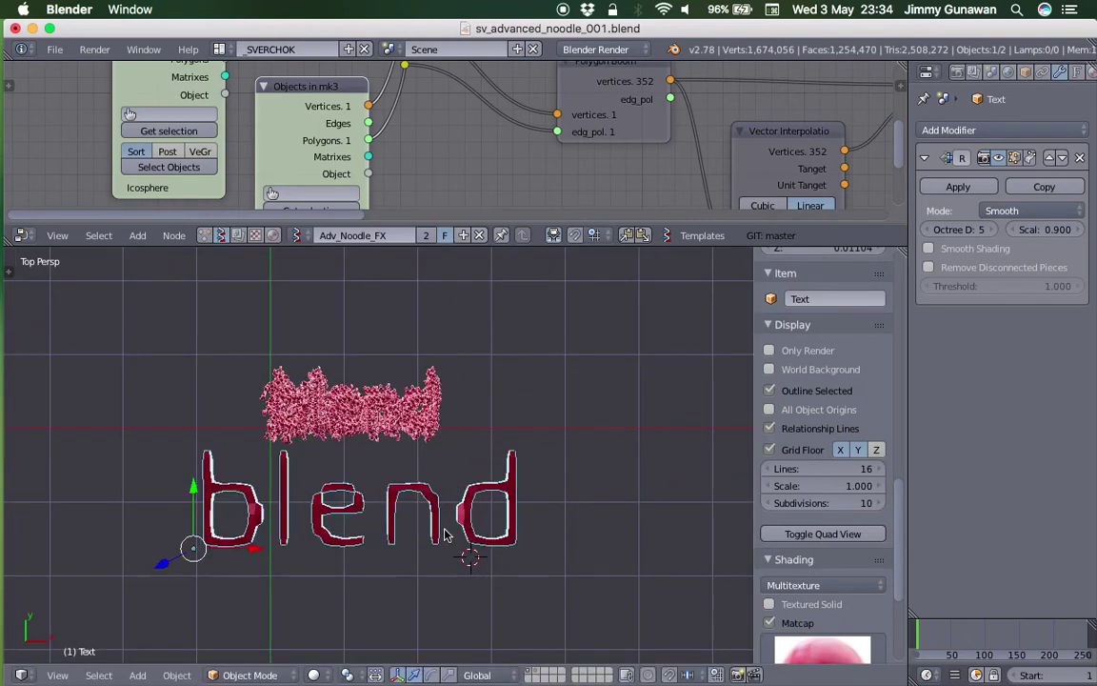
Step: Enlarge the node editor, add a Matrix Apply node, and try to feed it the text node's vertices
left_click_drag(403, 246, 392, 339)
left_click_drag(324, 152, 285, 142)
key("alt+space")
type("appl")
key("Down")
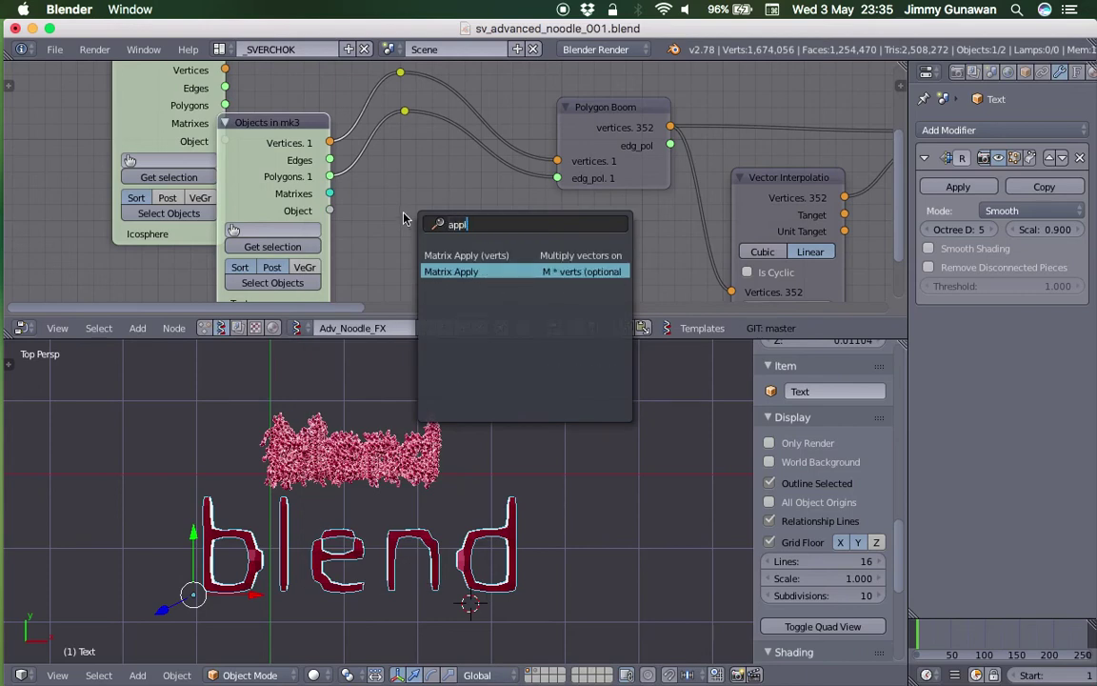
key("Return")
left_click(392, 181)
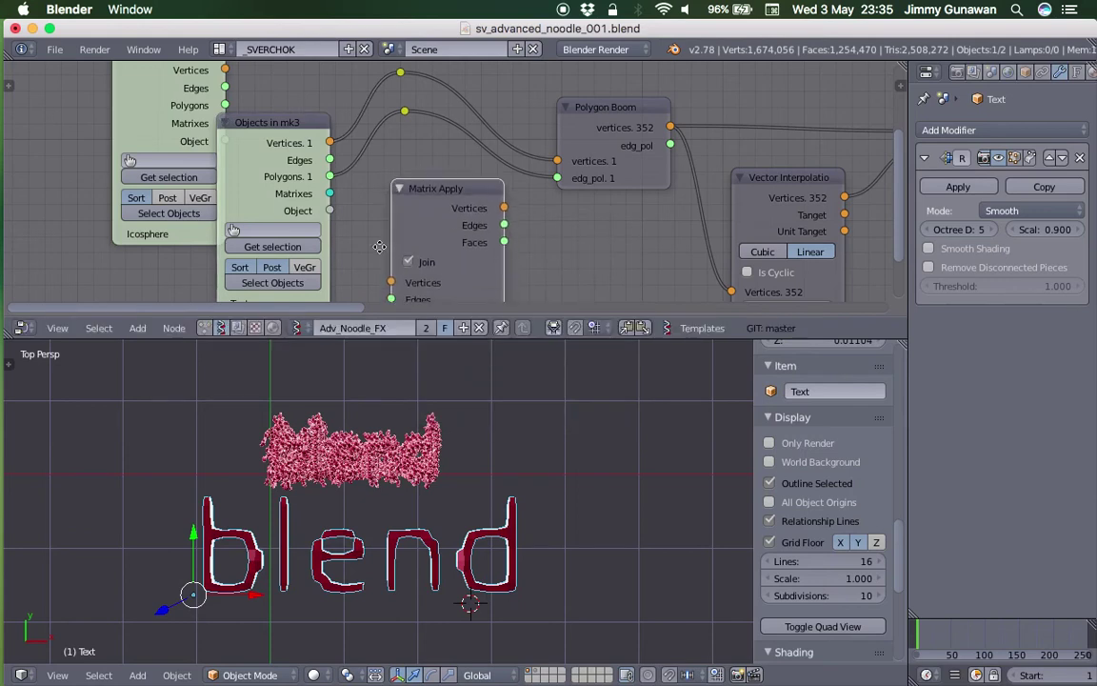
middle_click_drag(380, 247, 367, 210)
scroll(364, 206, "down", 1)
left_click_drag(328, 113, 419, 181)
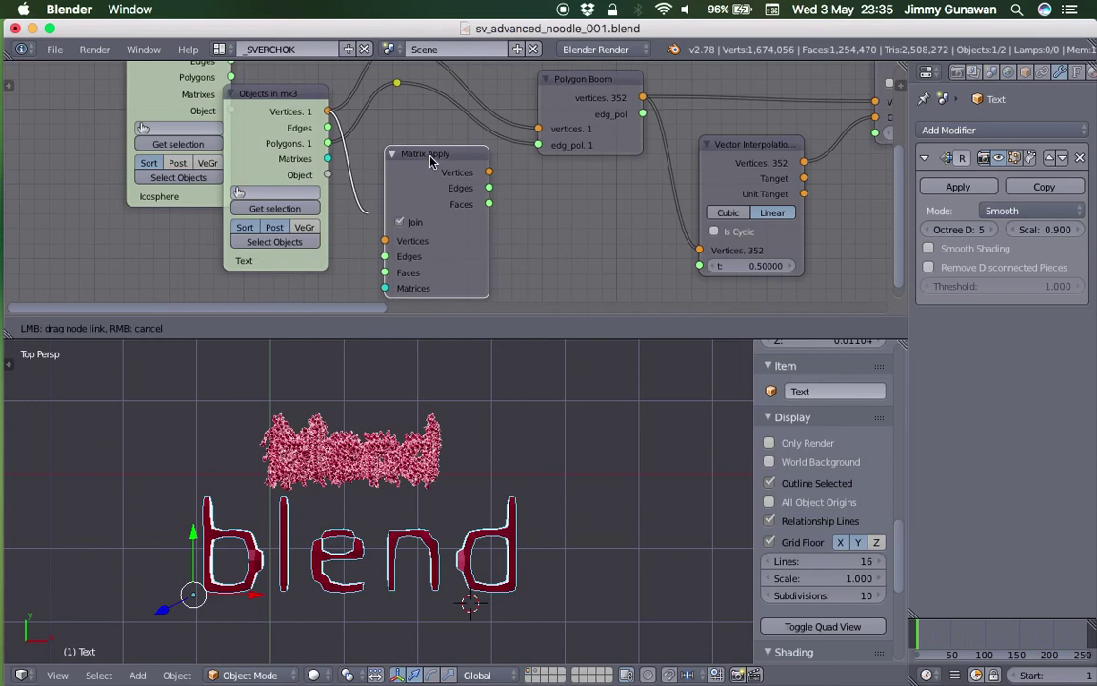
left_click_drag(510, 308, 541, 286)
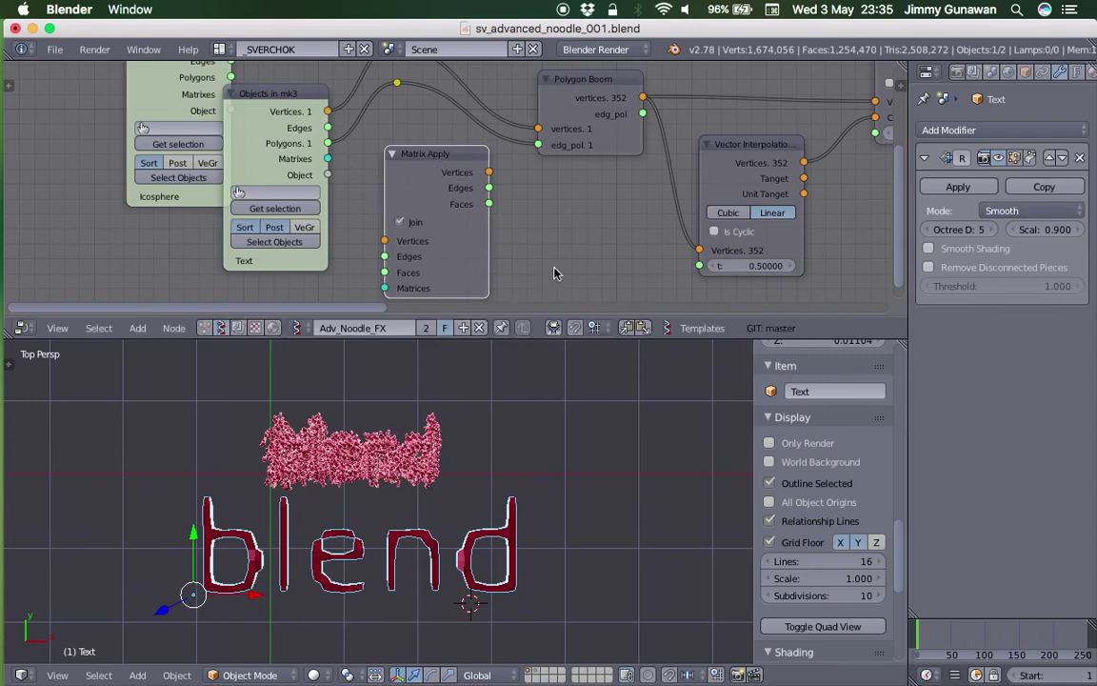
Step: Maximize the node editor and replace the Matrix Apply node with a Matrix Apply (verts) node
key("shift+space")
middle_click_drag(558, 272, 515, 255)
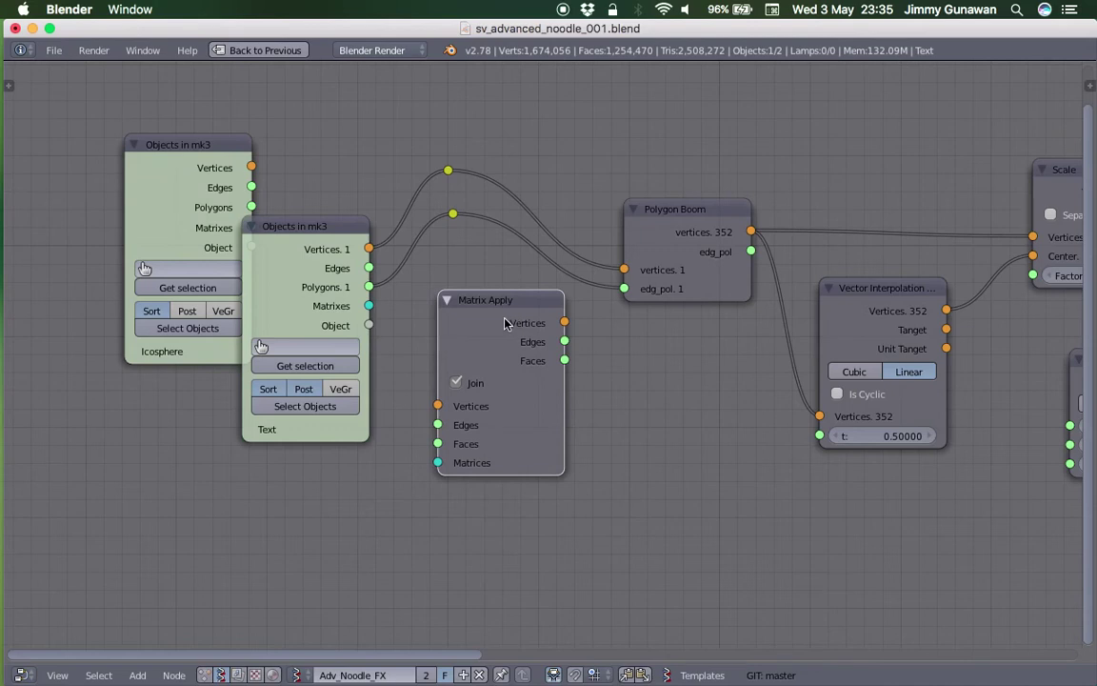
key("x")
key("alt+space")
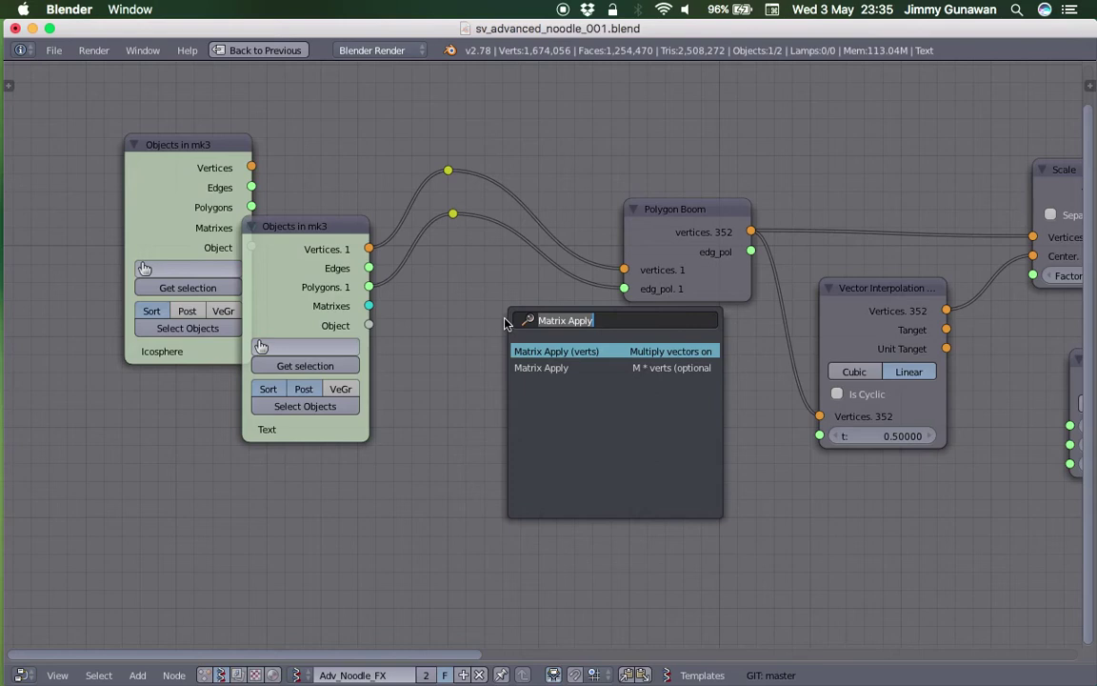
key("Return")
left_click(453, 323)
Step: Route the text node's Vertices and Matrixes through Matrix Apply (verts) into Polygon Boom's vertices reroute, and restore the split layout
left_click_drag(369, 249, 451, 363)
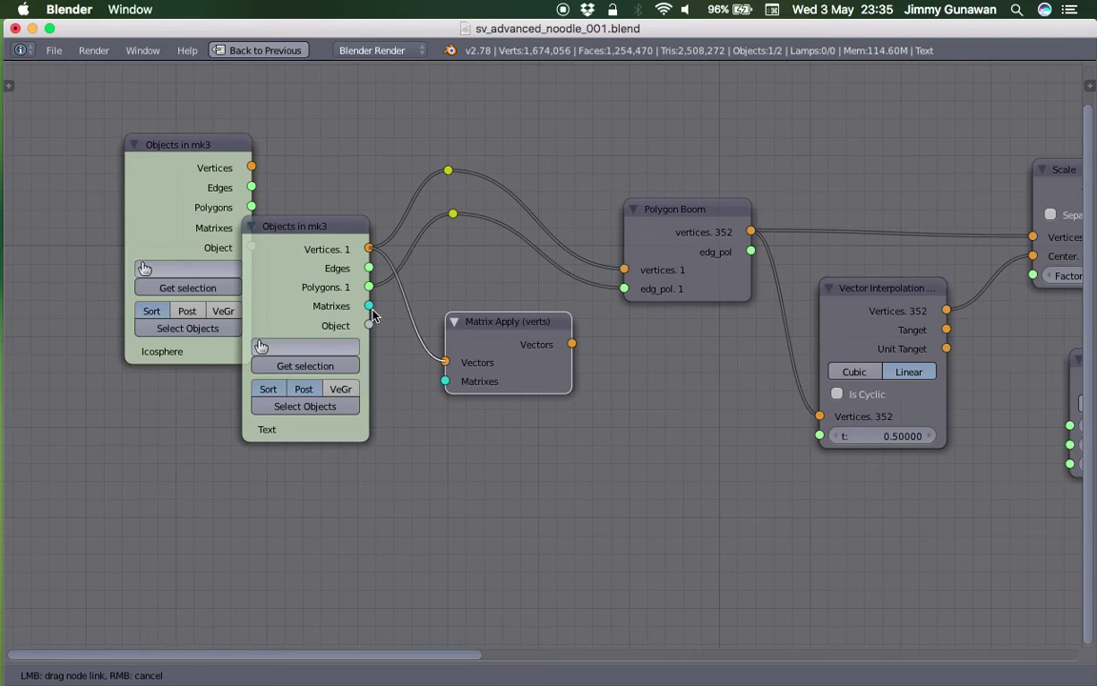
left_click_drag(451, 363, 445, 362)
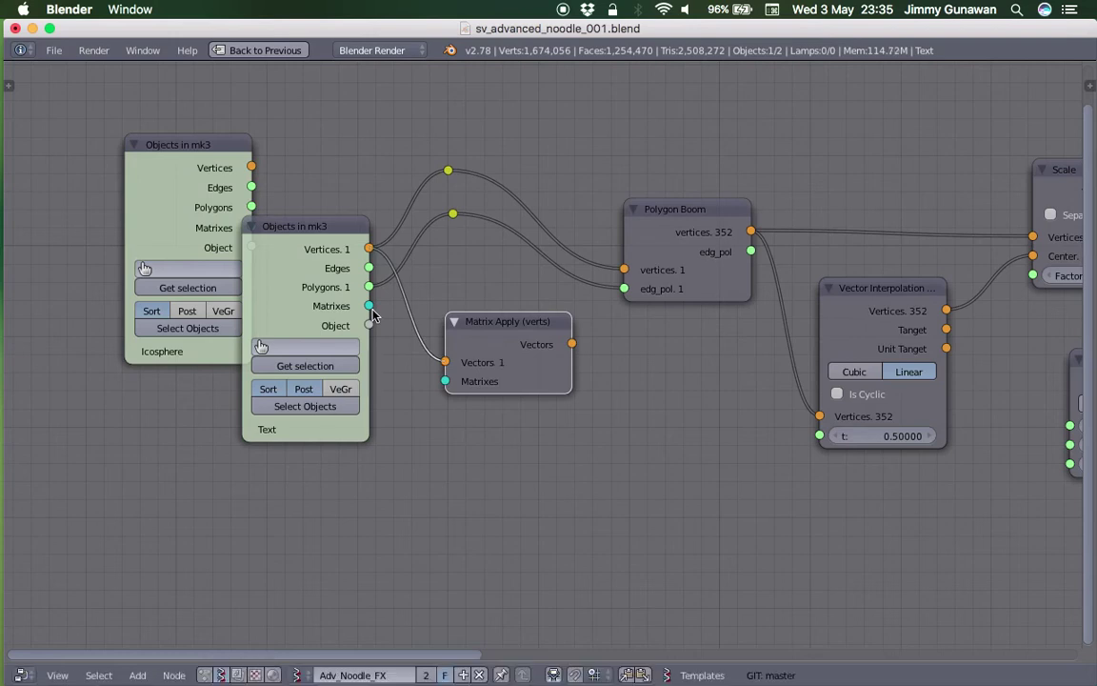
left_click_drag(370, 307, 539, 354)
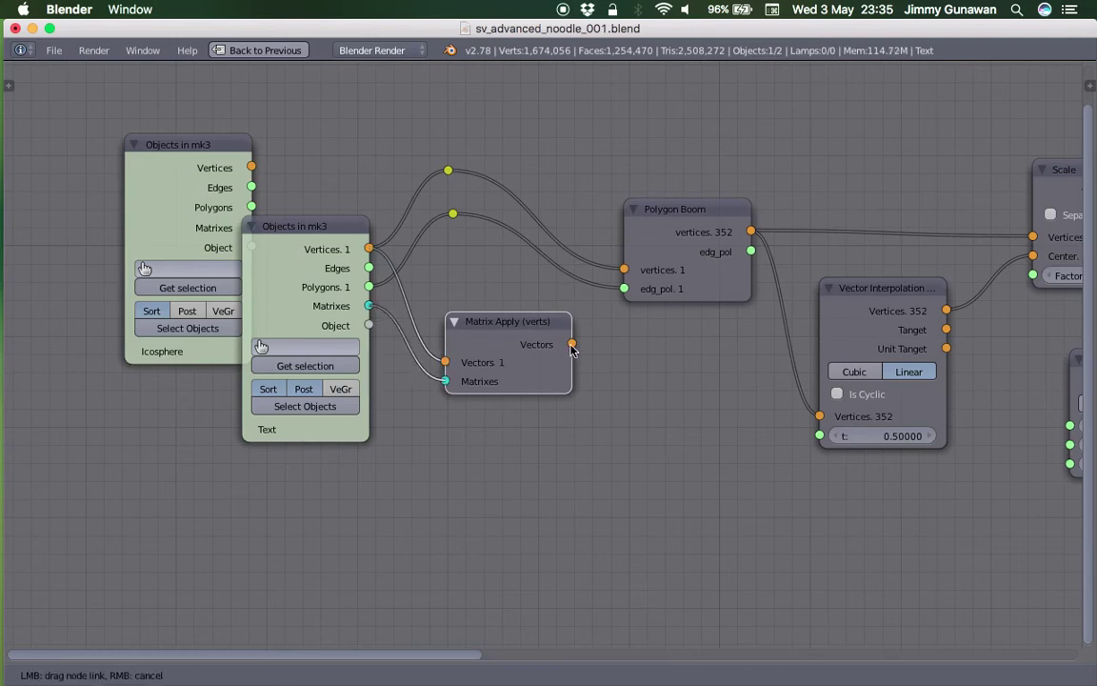
left_click_drag(575, 331, 457, 176)
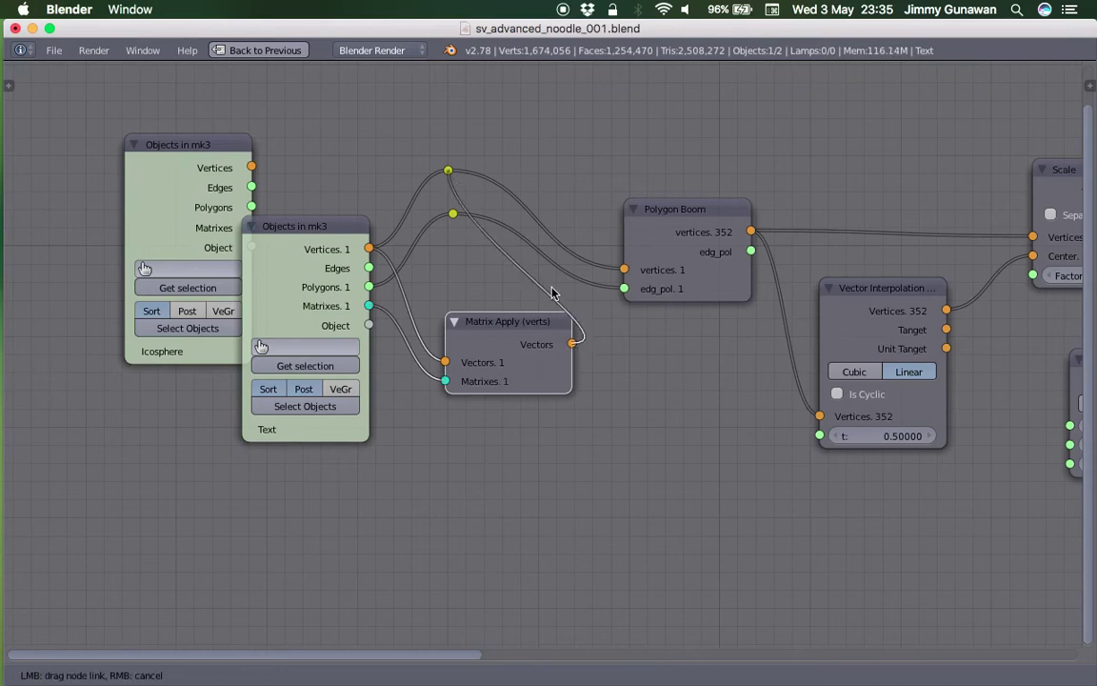
left_click(213, 48)
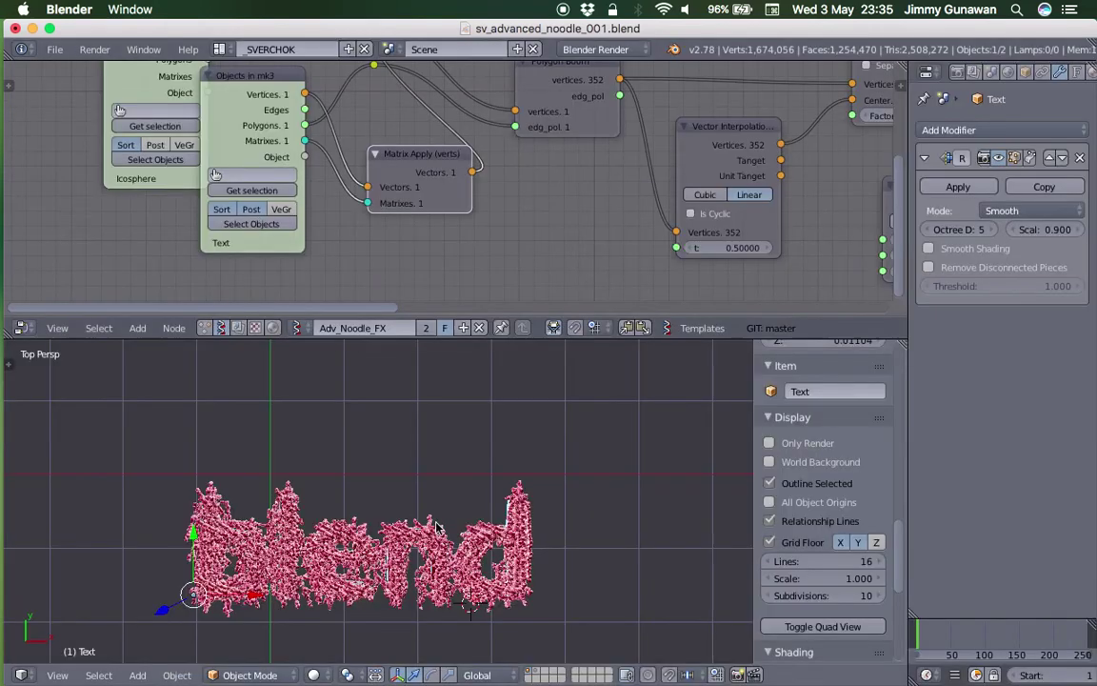
Step: Inspect the noodle text up close and scale the text object up by more than half
scroll(436, 525, "up", 6)
scroll(433, 464, "down", 7)
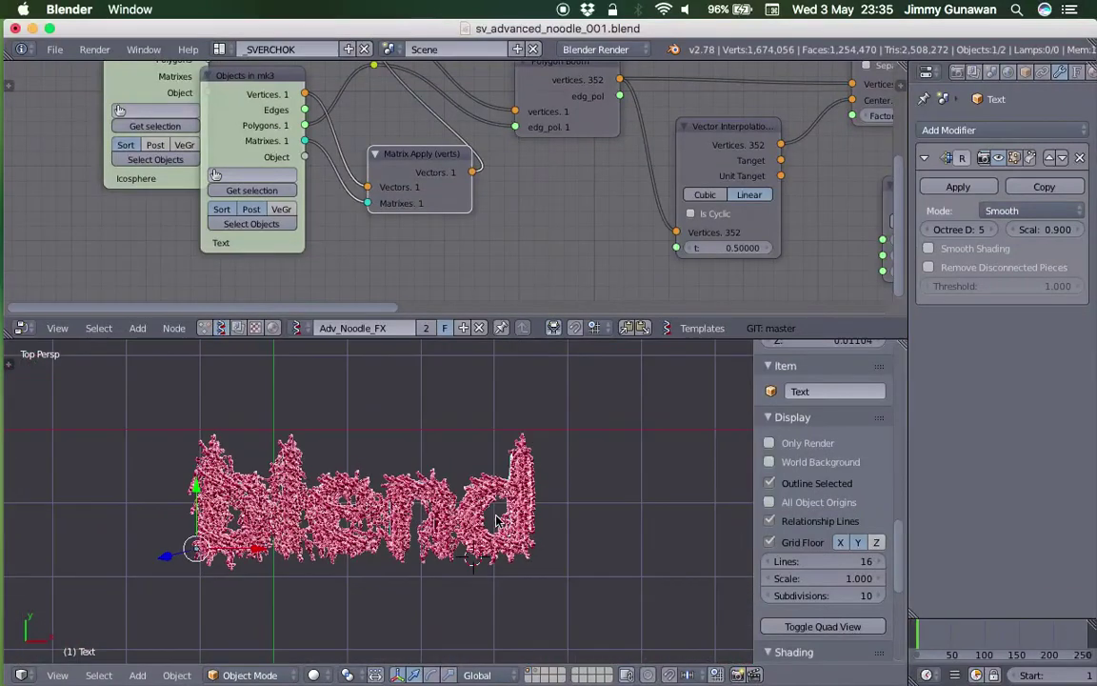
key("s")
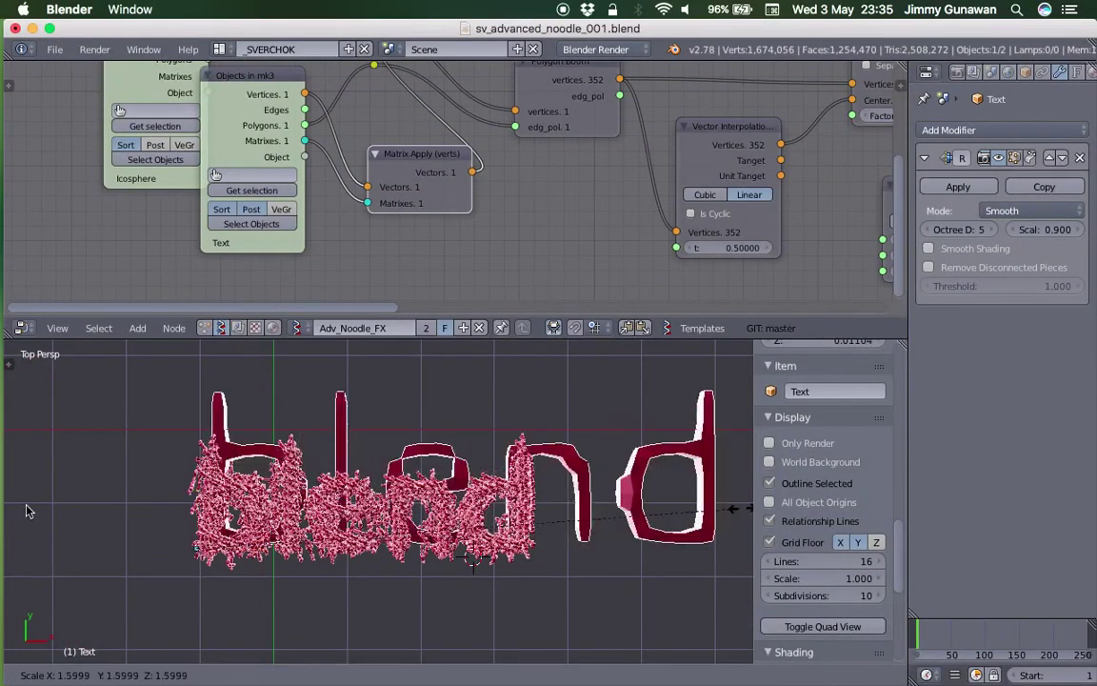
left_click(65, 501)
middle_click_drag(442, 452, 405, 445, "shift")
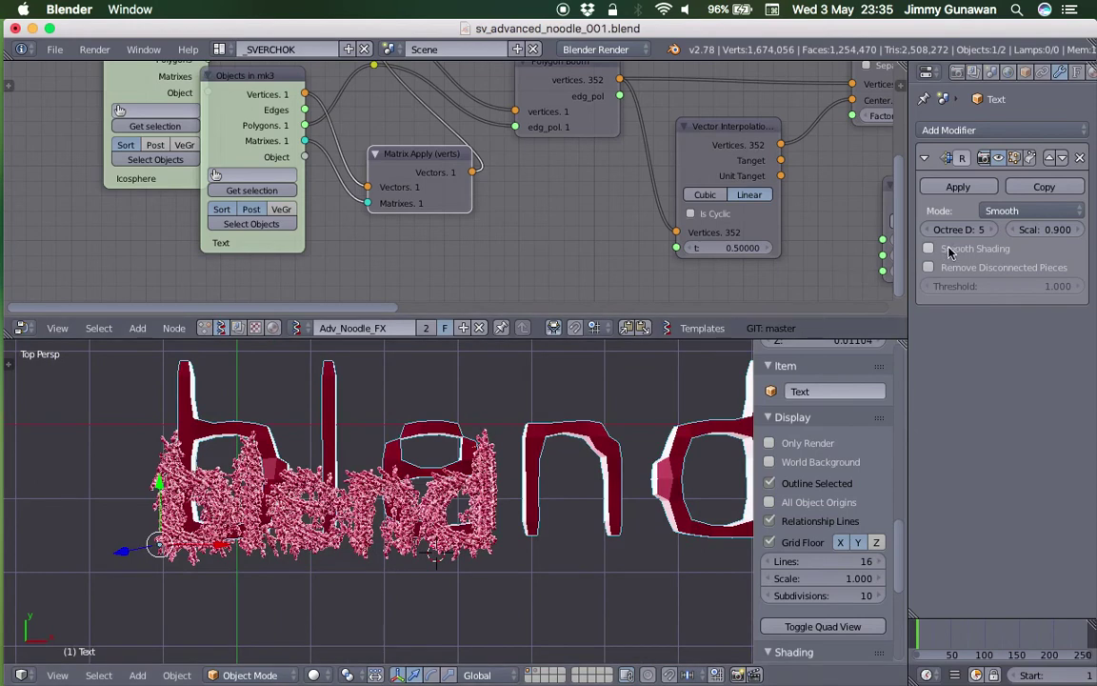
Step: Go to frame 55 to update the noodles to the scaled text, and move the text object to layer 2
left_click(955, 633)
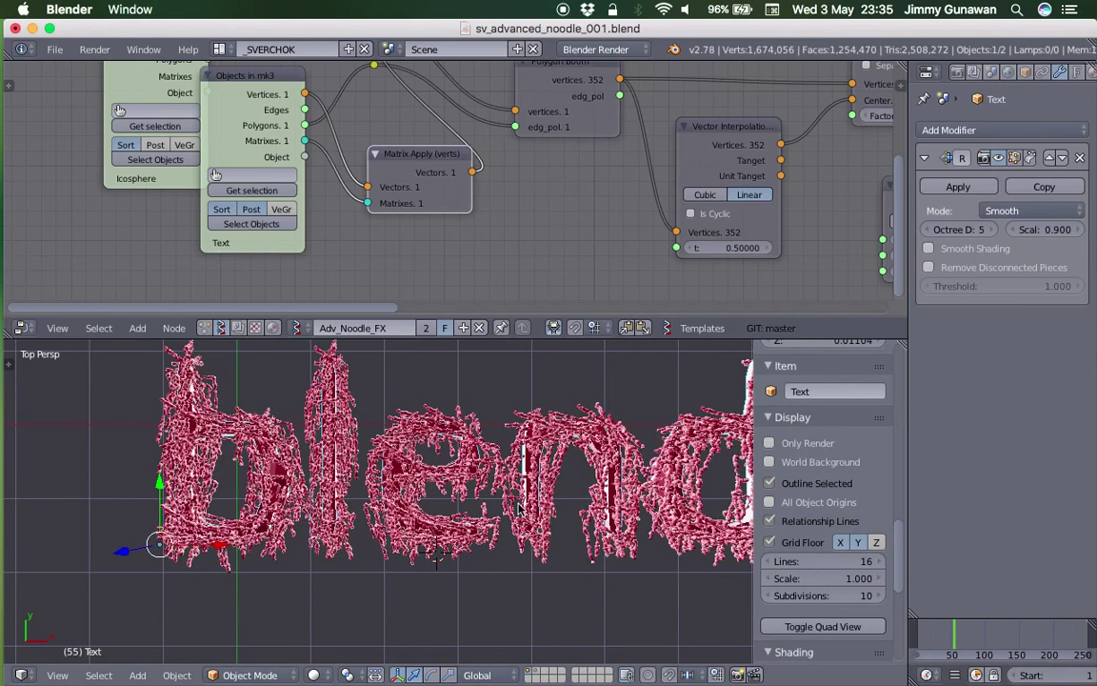
scroll(468, 500, "down", 3)
middle_click_drag(468, 500, 406, 498, "shift")
key("m")
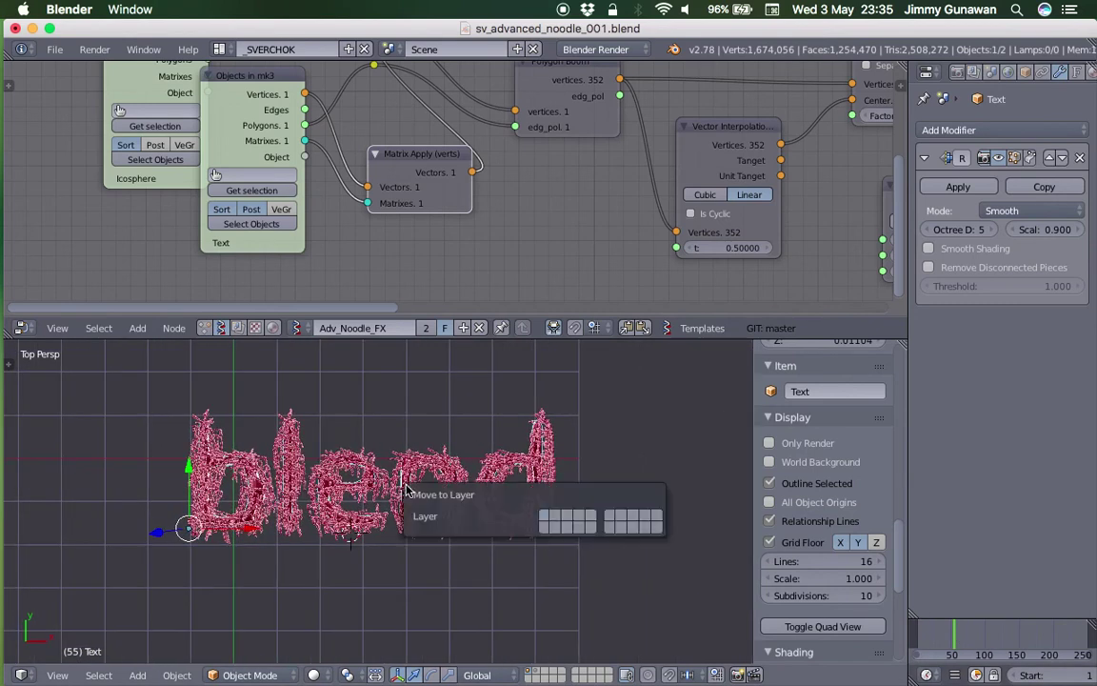
key("2")
Step: Maximize the 3D view and examine the noodle strands up close and across the whole word
scroll(627, 465, "up", 1)
key("shift+space")
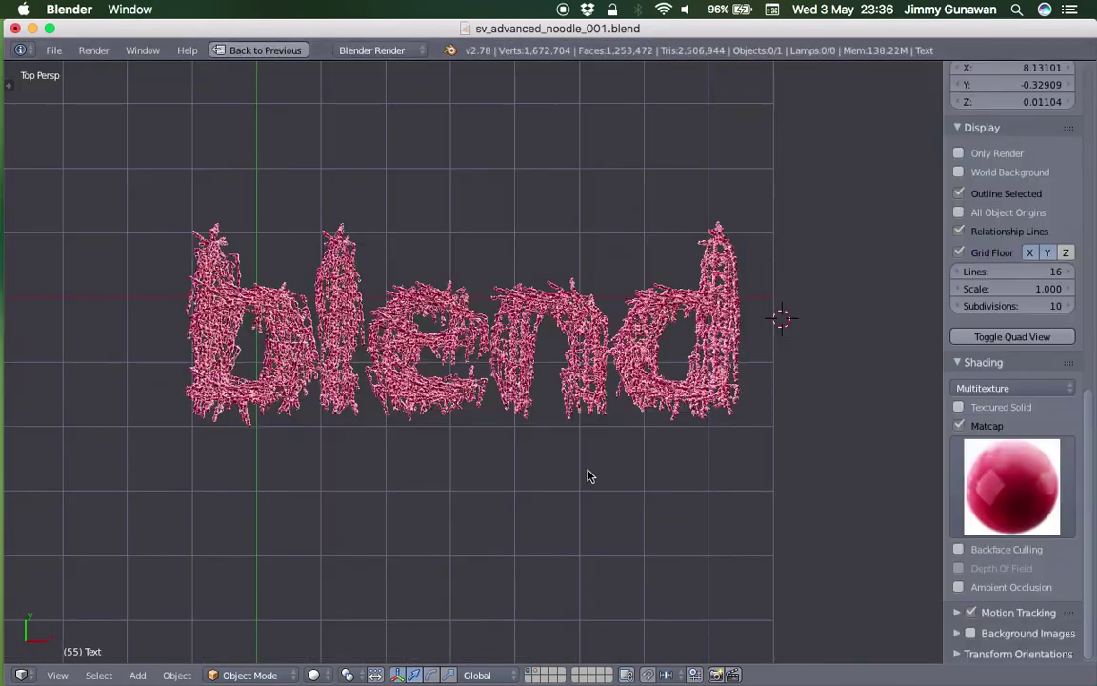
scroll(591, 467, "up", 4)
scroll(591, 464, "up", 3)
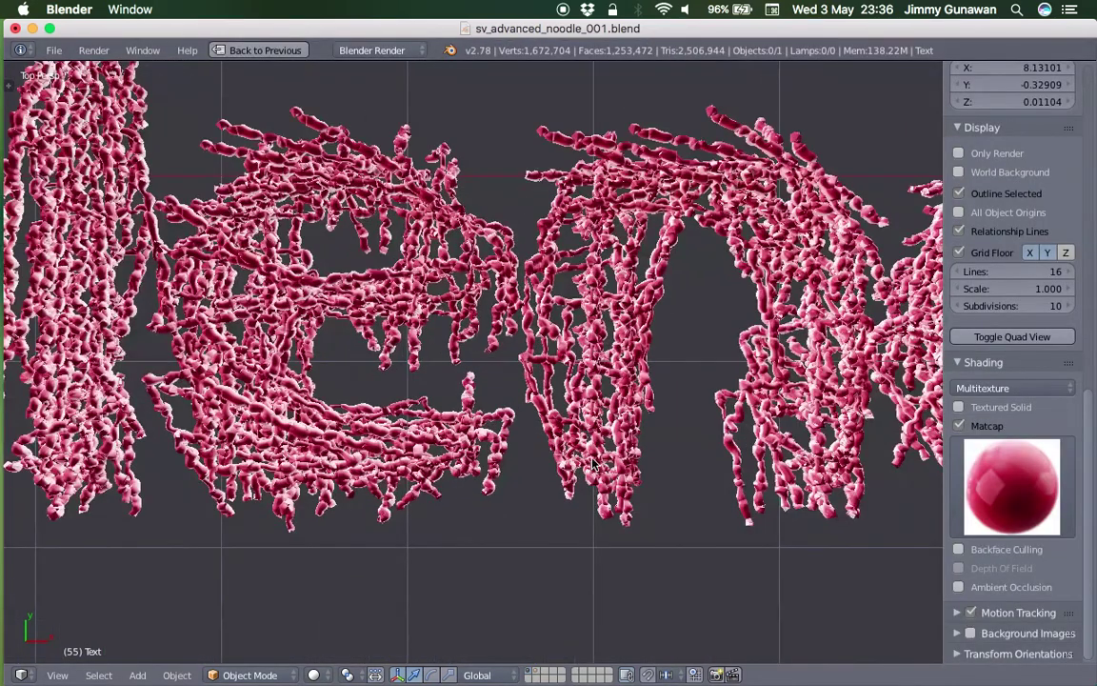
scroll(592, 465, "up", 7)
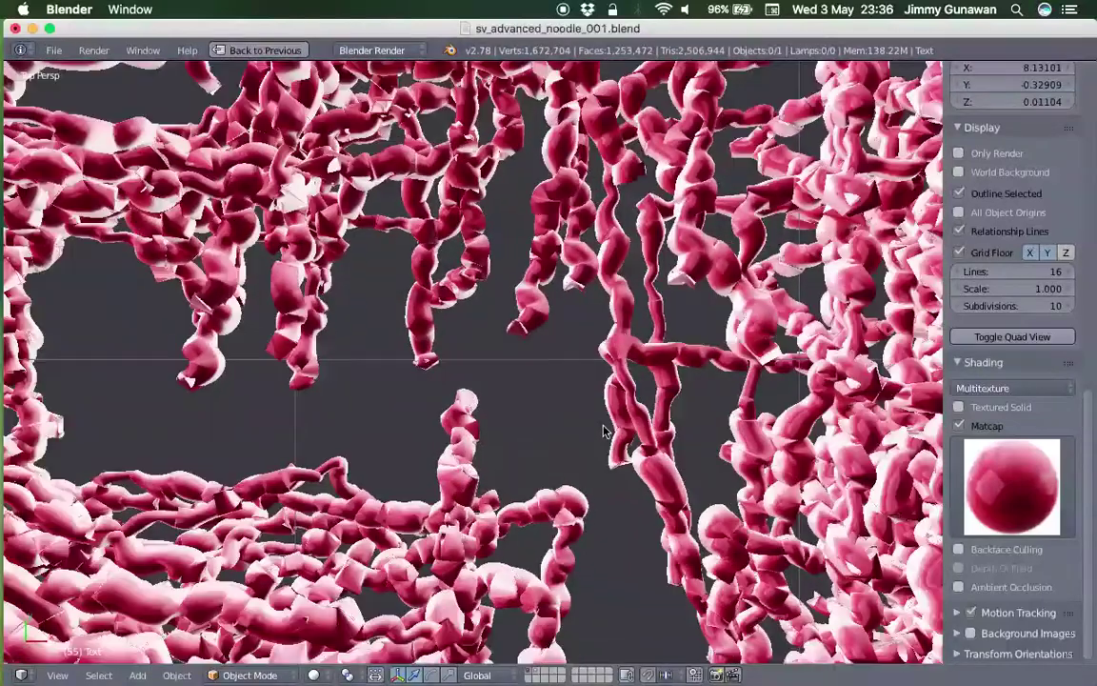
scroll(605, 445, "down", 10)
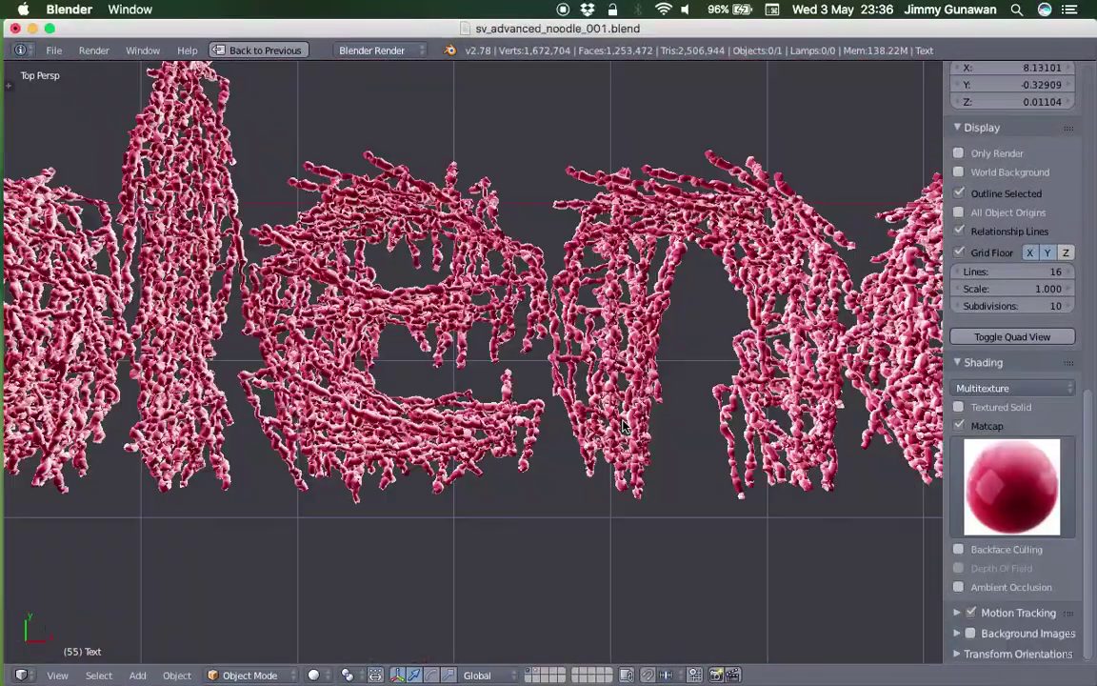
scroll(621, 421, "down", 3)
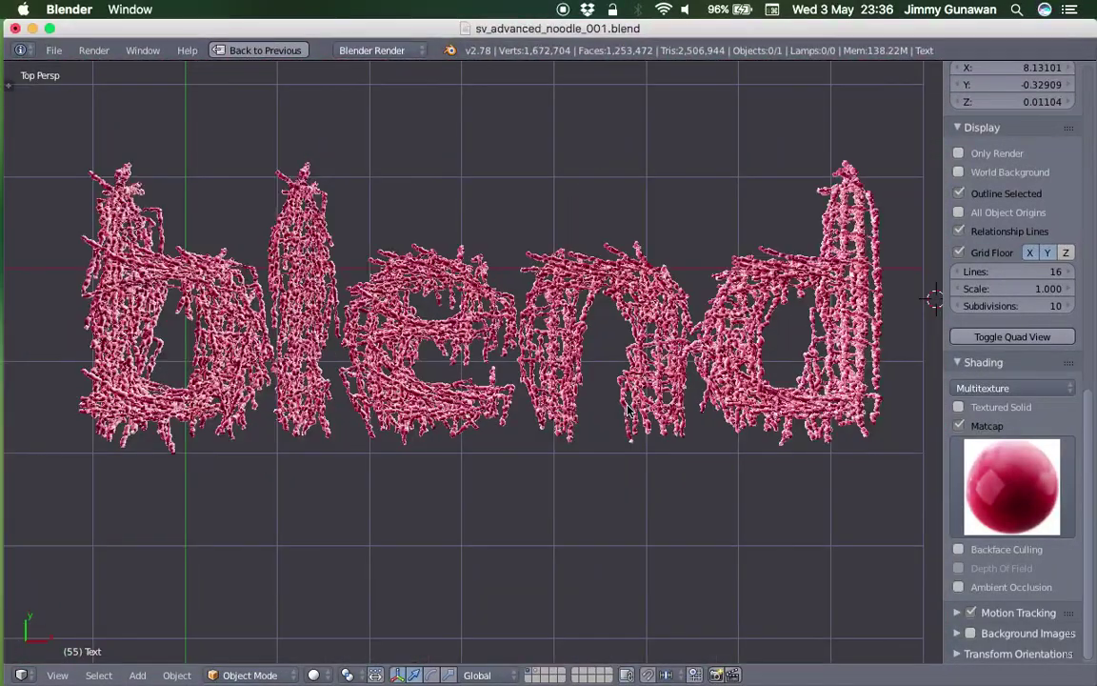
middle_click_drag(630, 405, 634, 438, "shift")
scroll(634, 438, "down", 1)
Step: Place the 3D cursor in the empty area above and beyond the final letter d
left_click(915, 73)
left_click(881, 111)
left_click(876, 154)
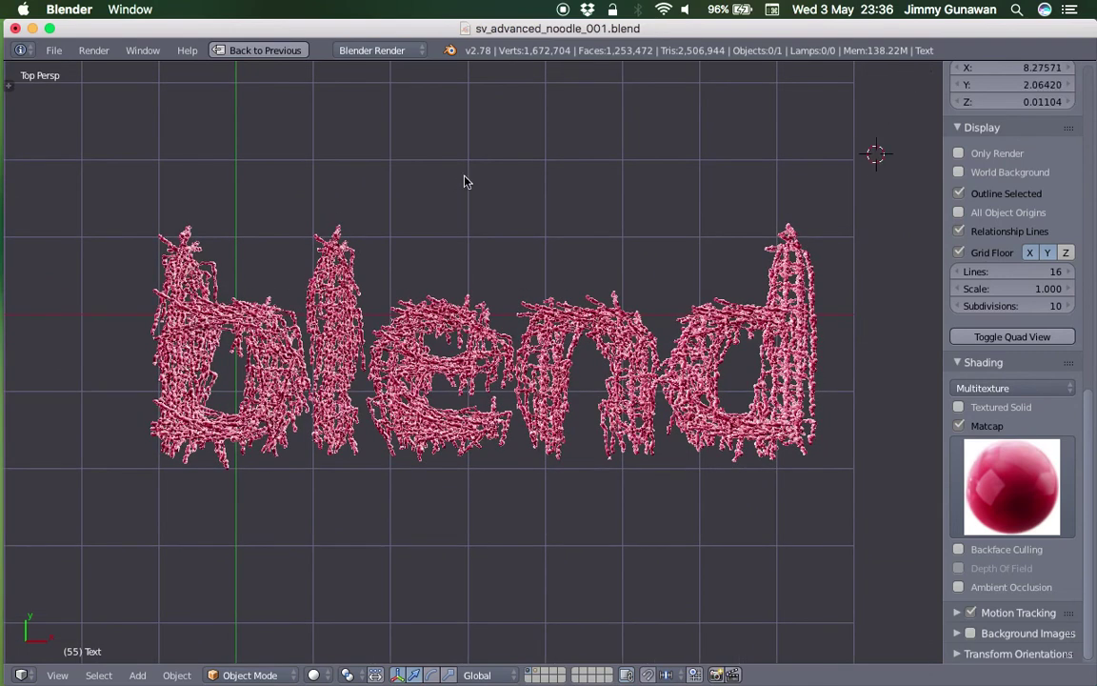
middle_click_drag(853, 164, 840, 199, "shift")
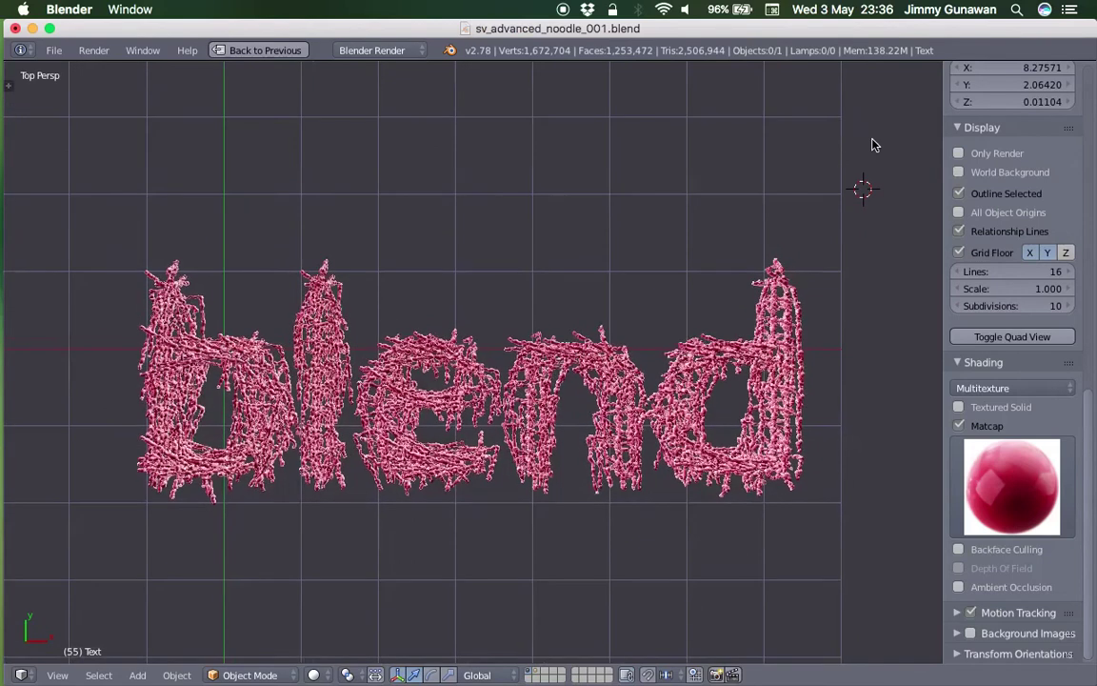
left_click(871, 139)
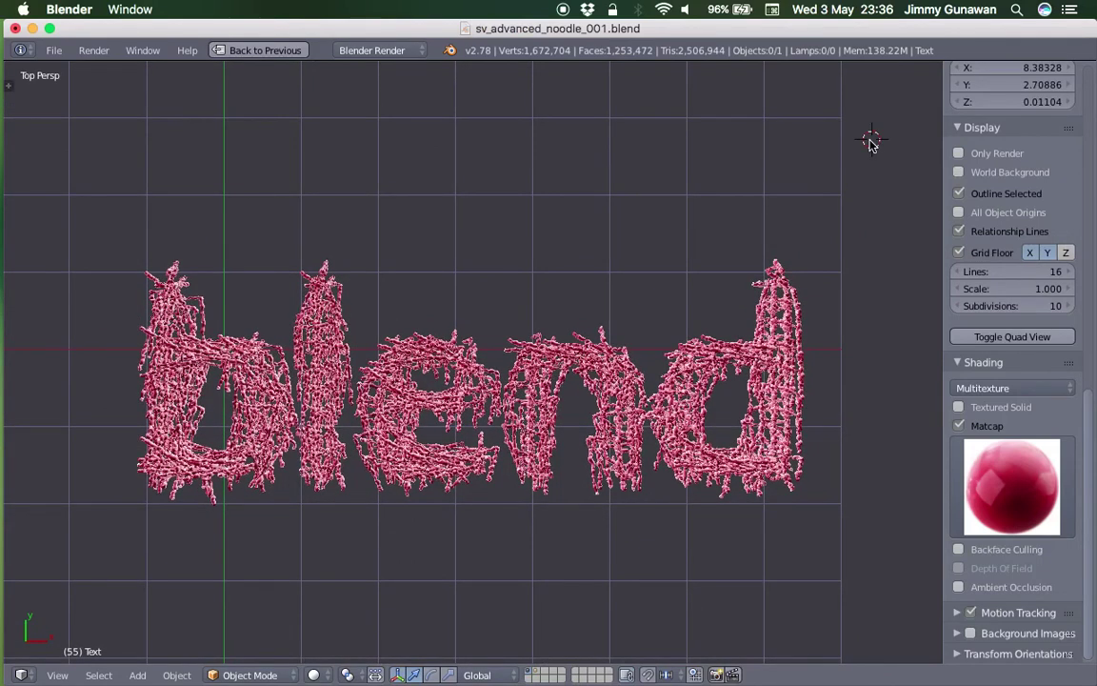
Step: Inspect the middle letters of the noodle word and turn on Only Render for the 3D view
scroll(480, 271, "up", 5)
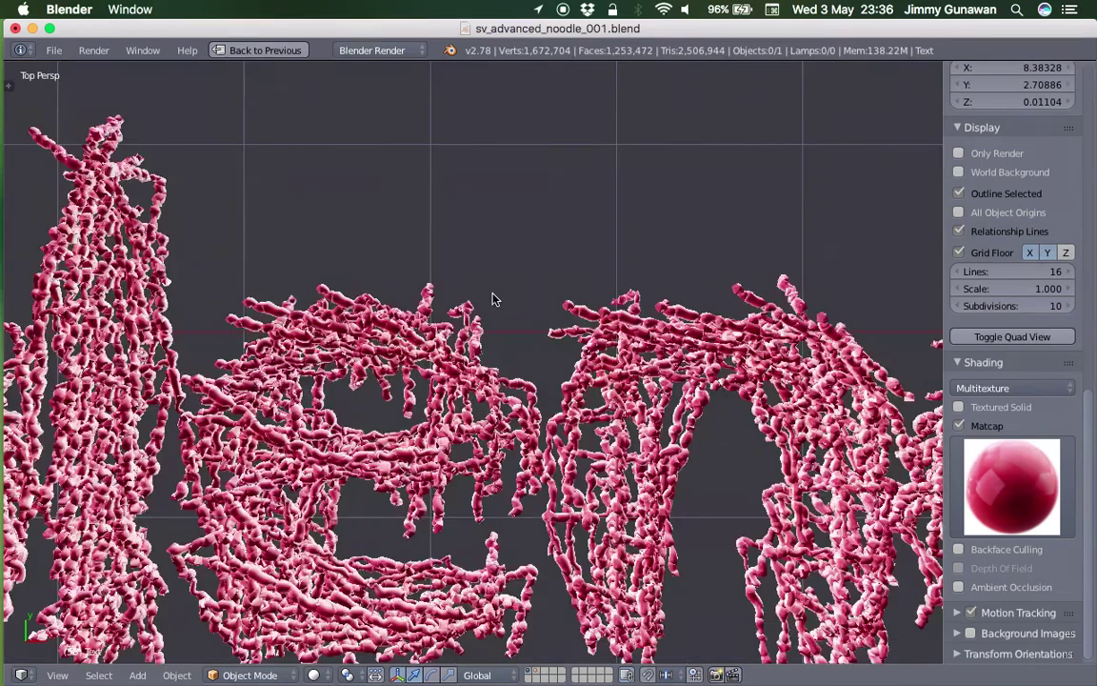
scroll(497, 301, "down", 2)
scroll(500, 309, "up", 3)
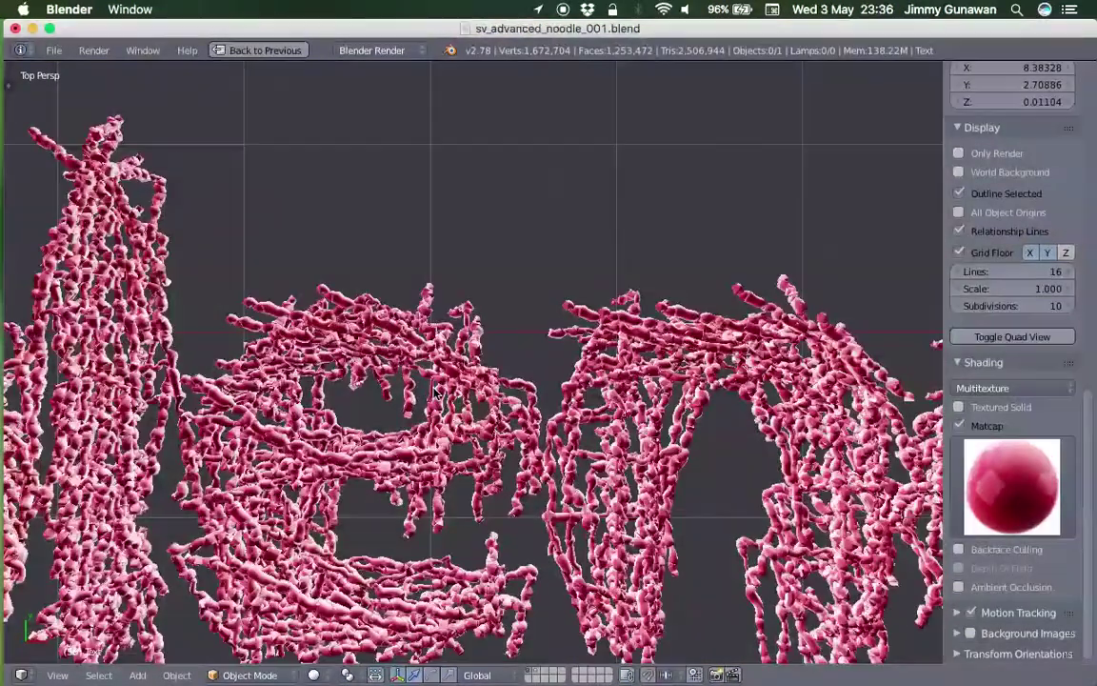
scroll(621, 386, "down", 5)
scroll(621, 385, "up", 2)
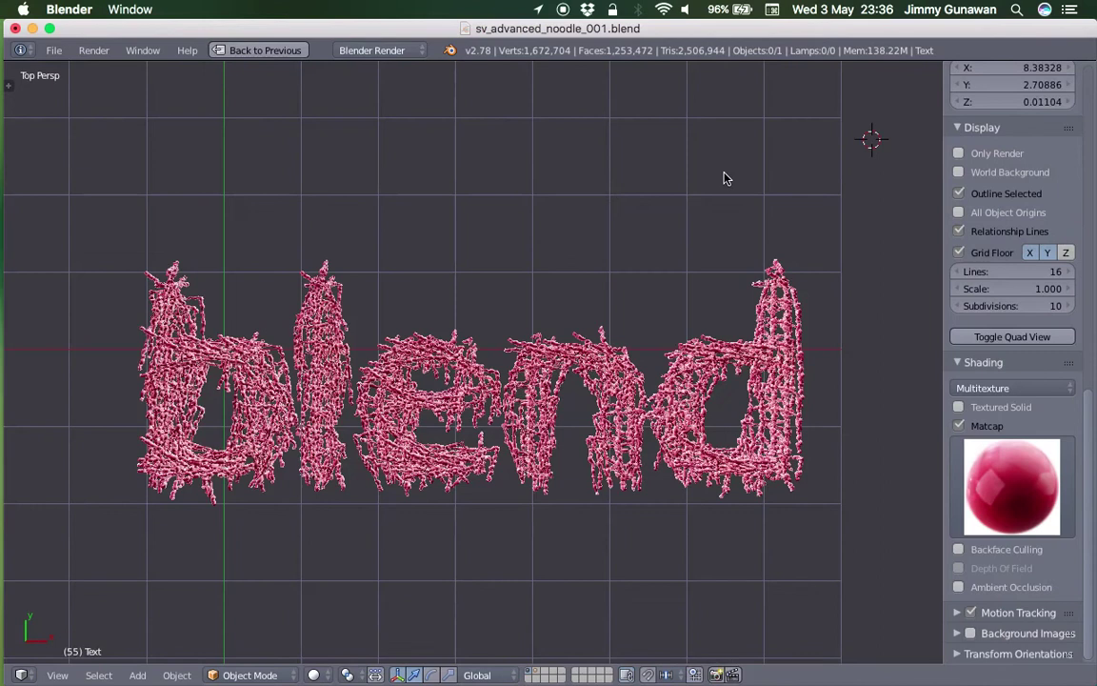
left_click(825, 160)
left_click(973, 156)
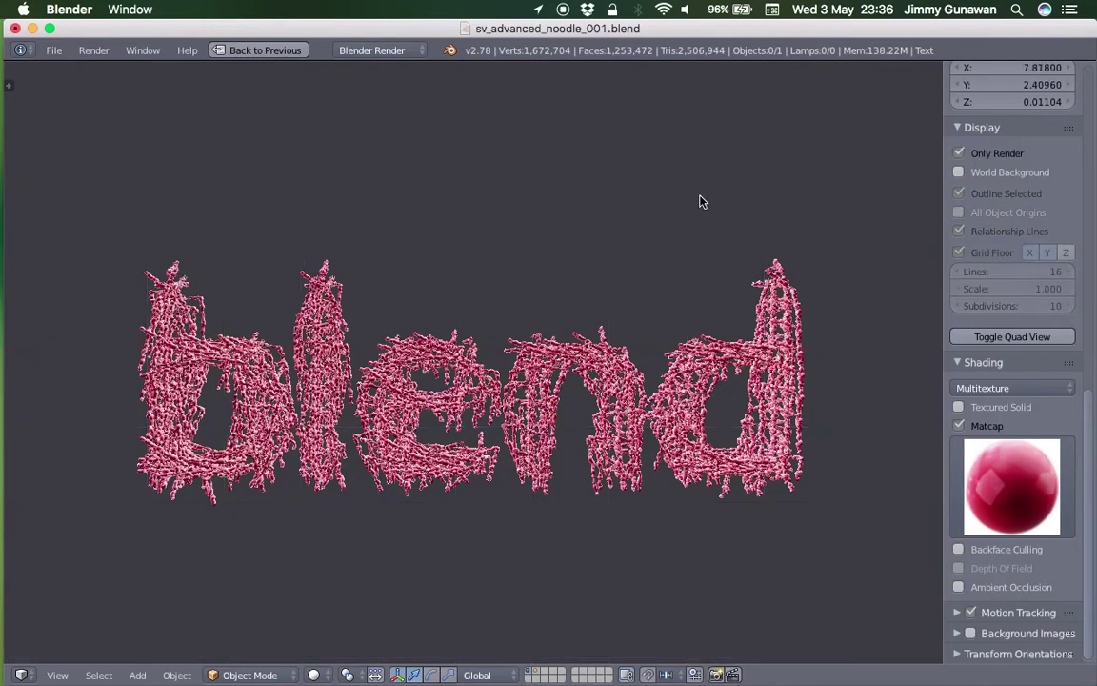
Step: Frame the whole noodle word in the view and capture a screenshot of that region
left_click_drag(69, 165, 353, 488)
scroll(355, 481, "down", 1)
key("super+shift+4")
left_click_drag(138, 198, 797, 548)
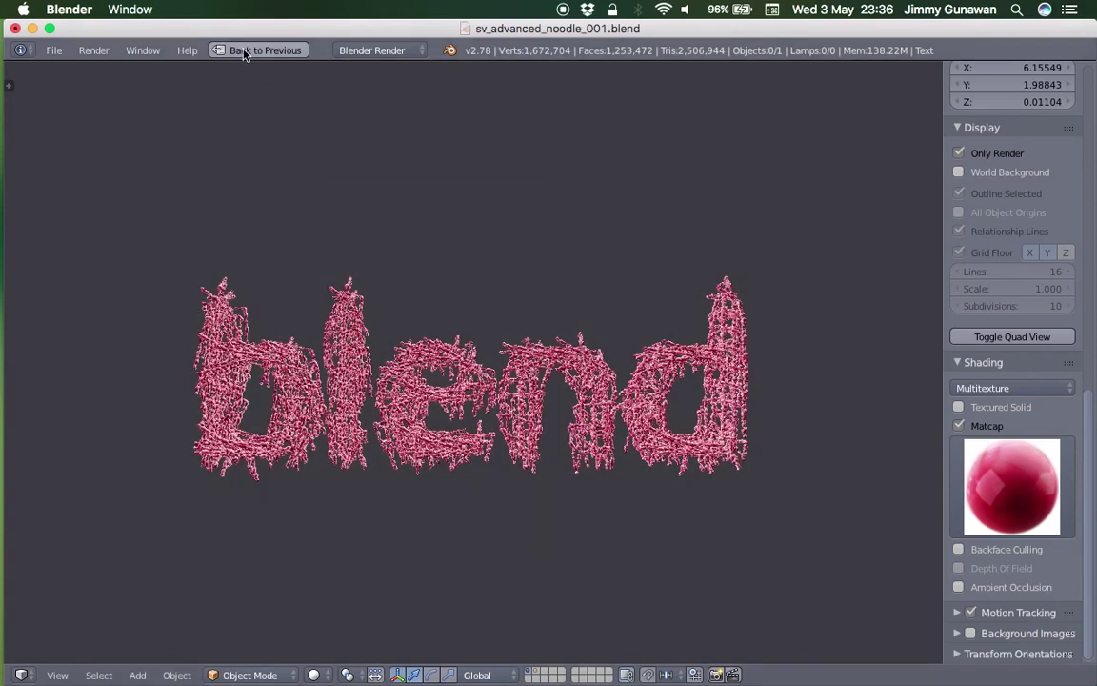
Step: Examine the noodle word up close, select its generated mesh, and compare its wireframe and solid display
middle_click_drag(547, 413, 581, 405)
scroll(498, 340, "up", 6)
scroll(564, 438, "down", 6)
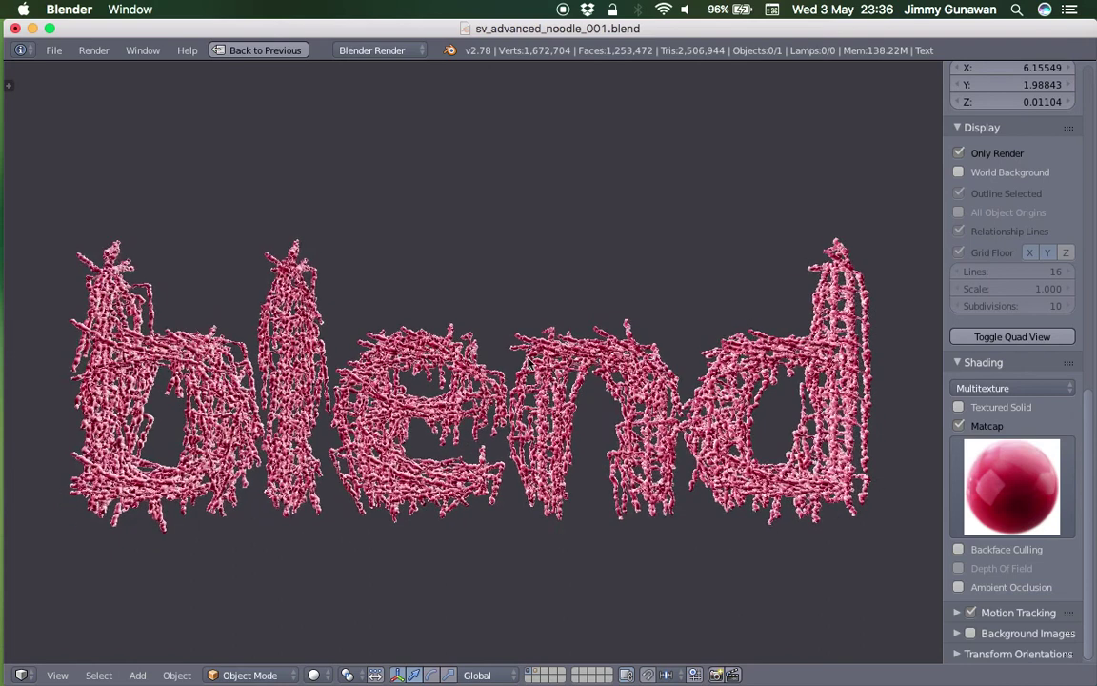
right_click(431, 345)
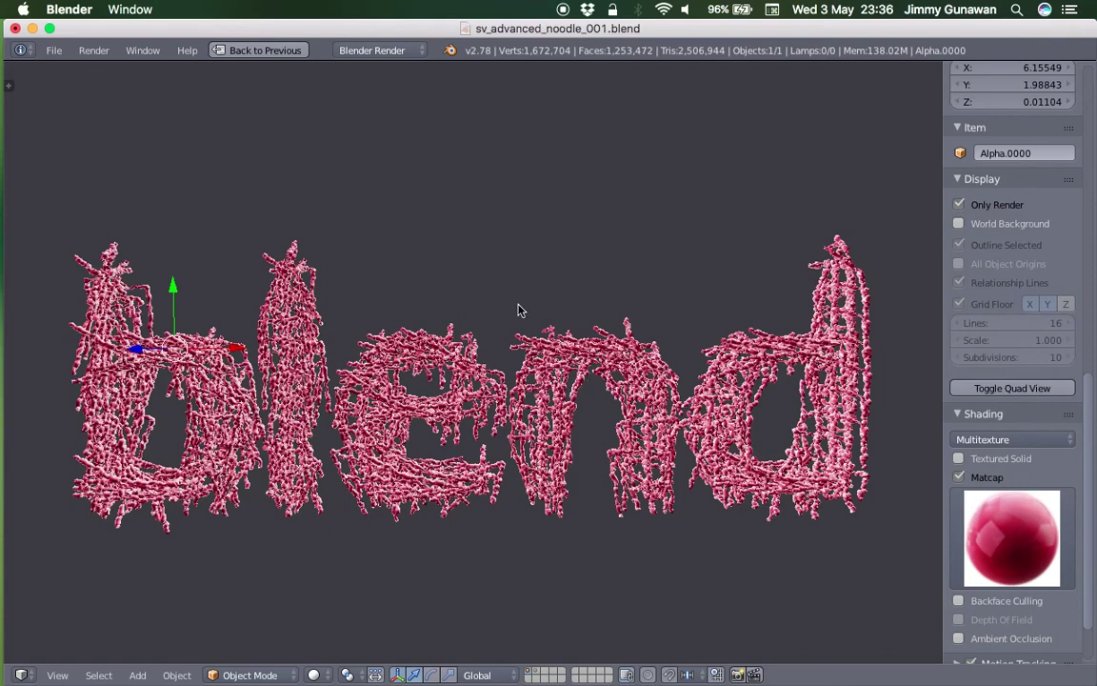
key("z")
key("z")
key("z")
key("z")
scroll(460, 352, "down", 1)
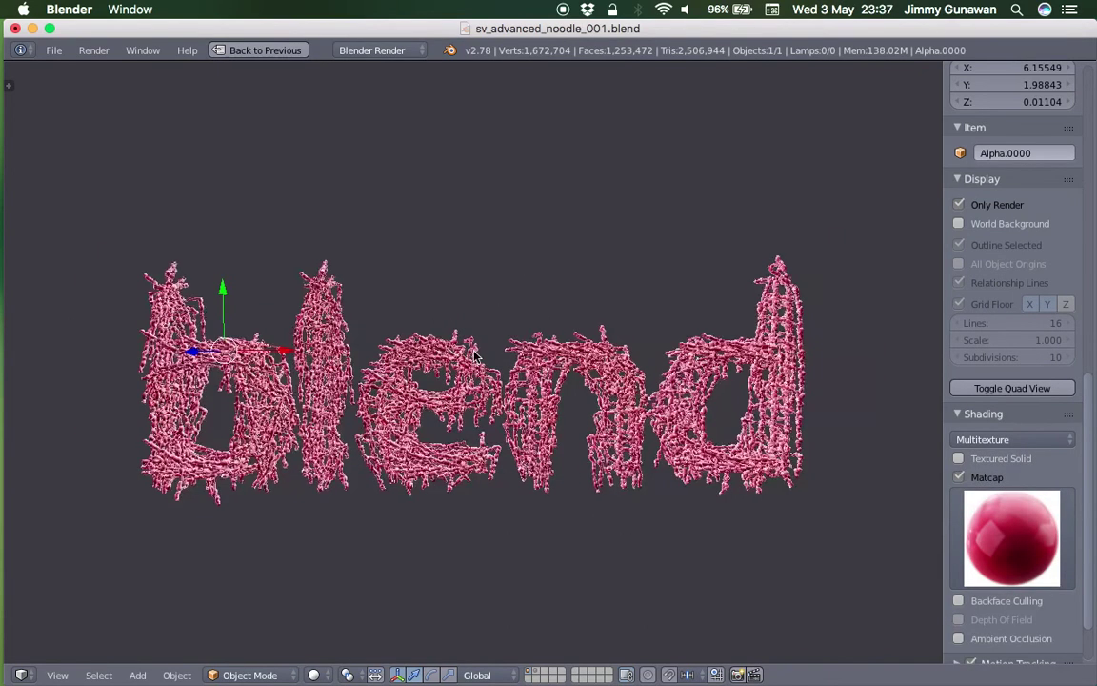
middle_click_drag(492, 354, 497, 351, "shift")
left_click(508, 273)
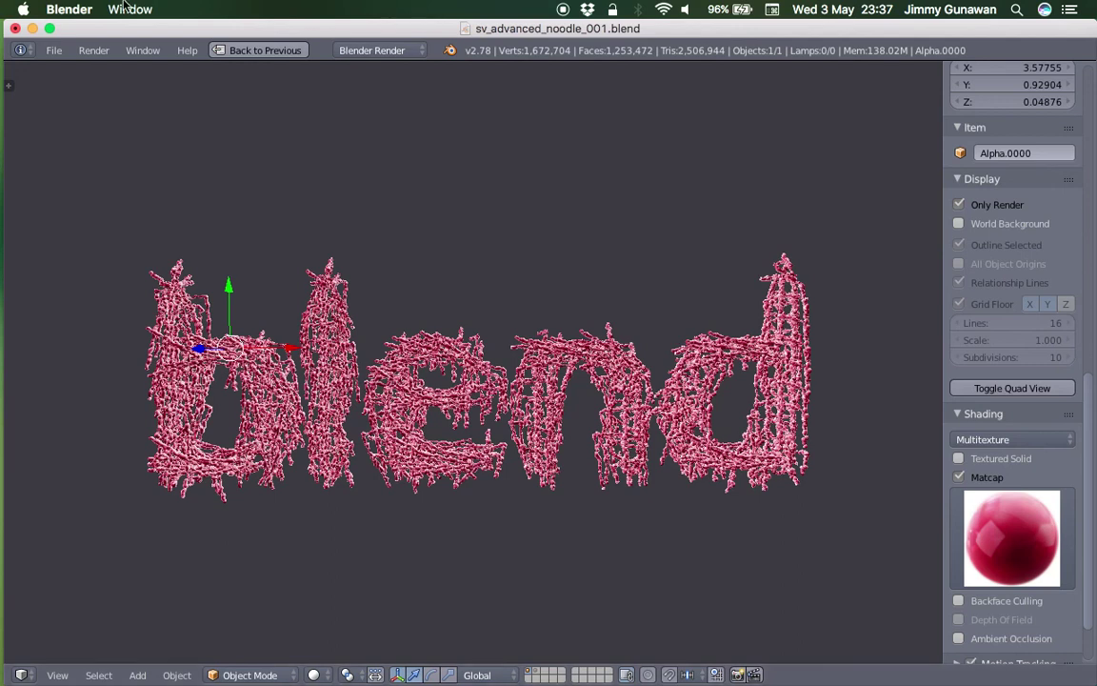
Step: Restore the split layout and move the text's Objects in node and the Matrix Apply (verts) node apart from their neighbours
left_click(240, 47)
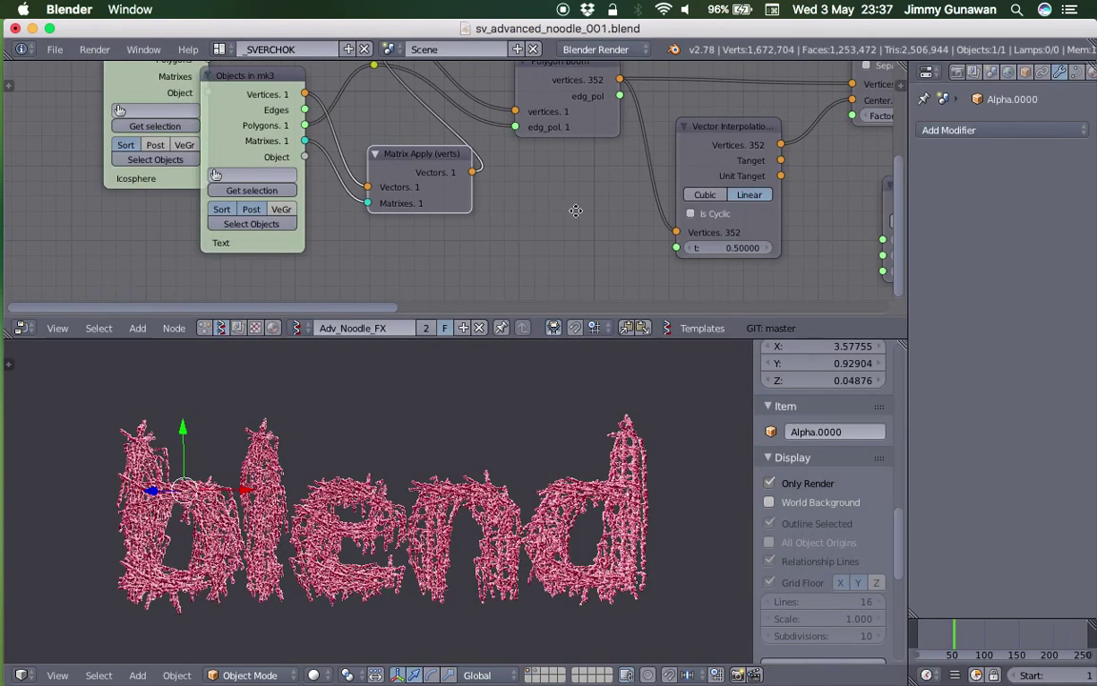
scroll(552, 247, "down", 3)
left_click_drag(295, 143, 214, 150)
left_click_drag(385, 195, 308, 83)
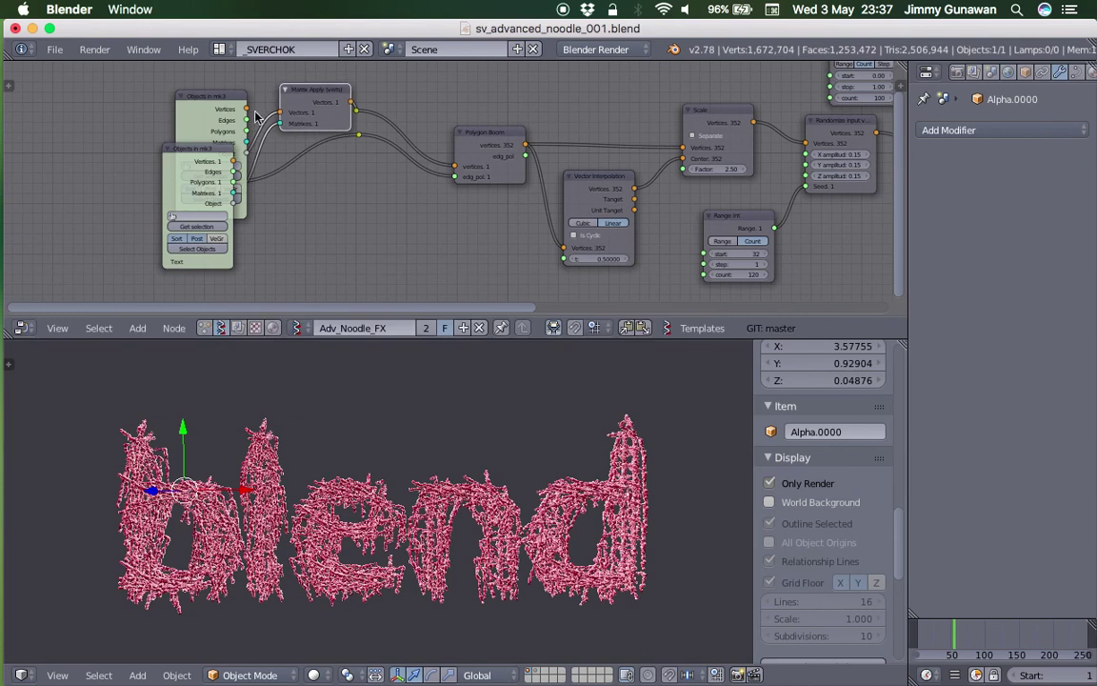
Step: Delete the unused Icosphere Objects in node and bring the complete noodle node tree into view
left_click(212, 95)
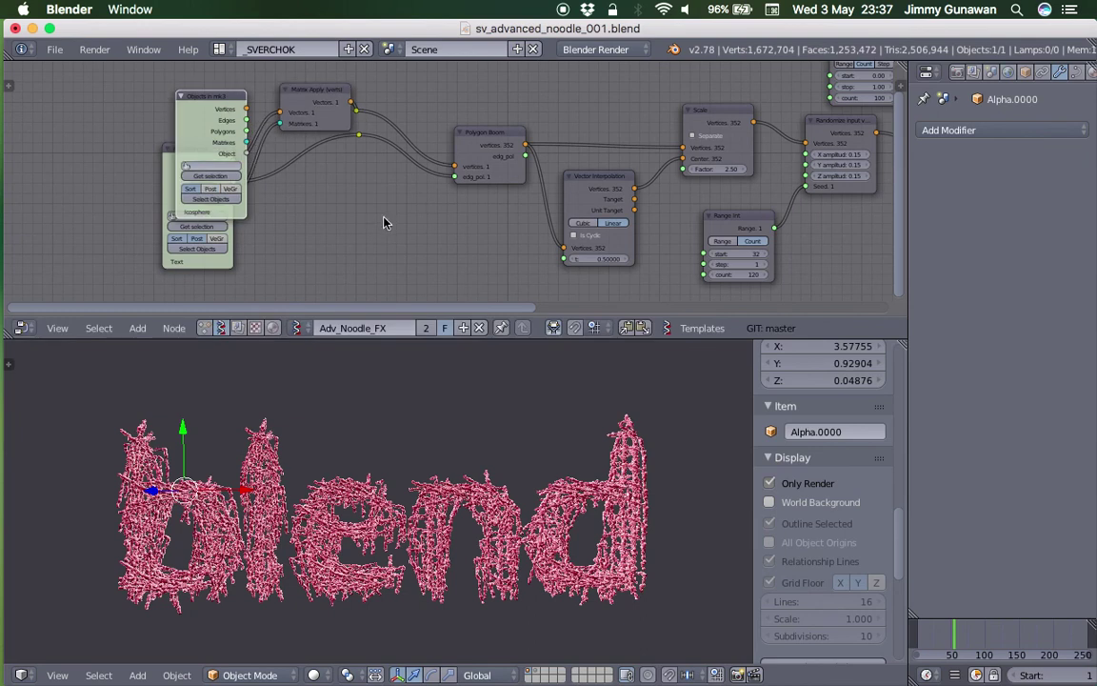
key("x")
scroll(400, 223, "down", 3)
middle_click_drag(331, 228, 319, 231)
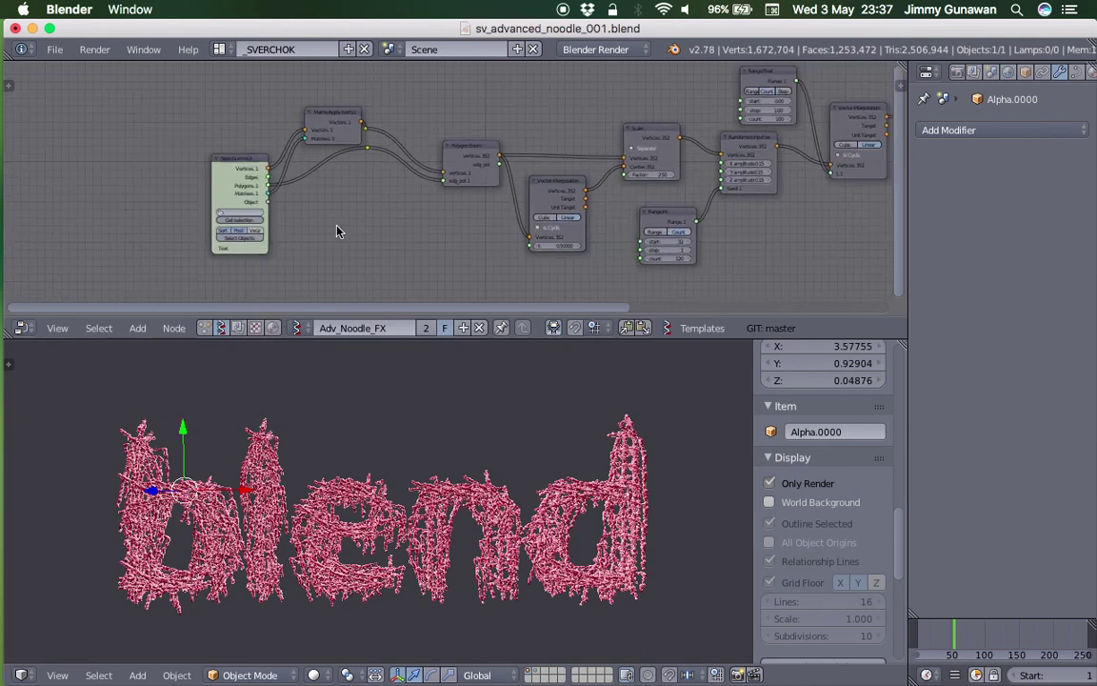
middle_click_drag(441, 211, 335, 214)
scroll(335, 214, "down", 2)
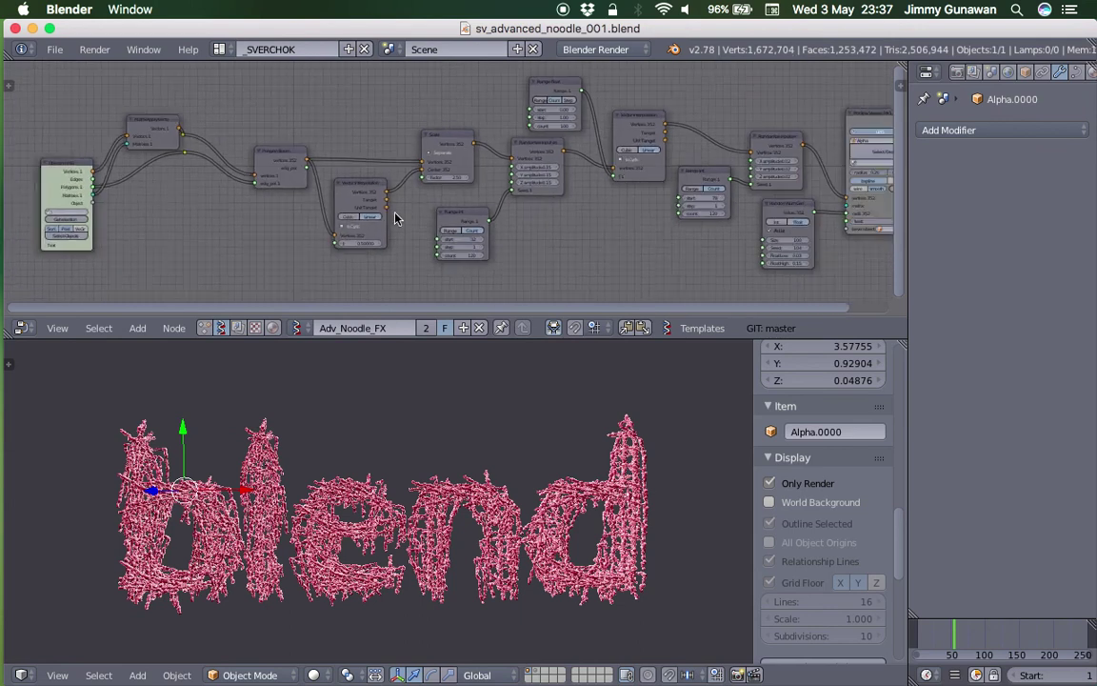
scroll(385, 213, "right", 4)
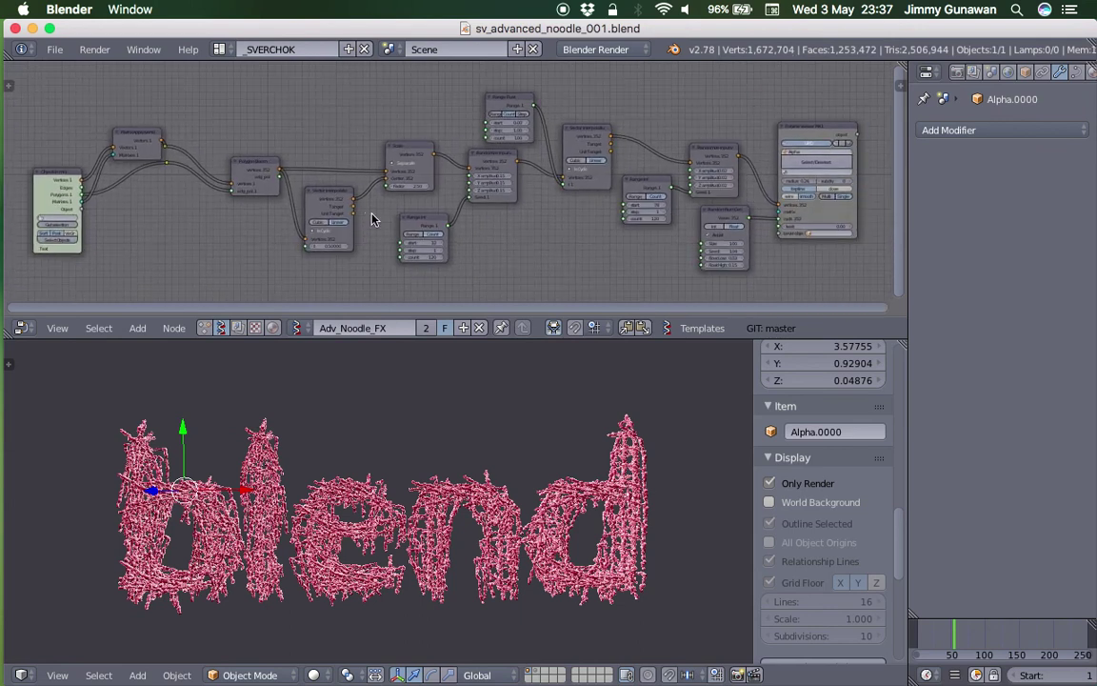